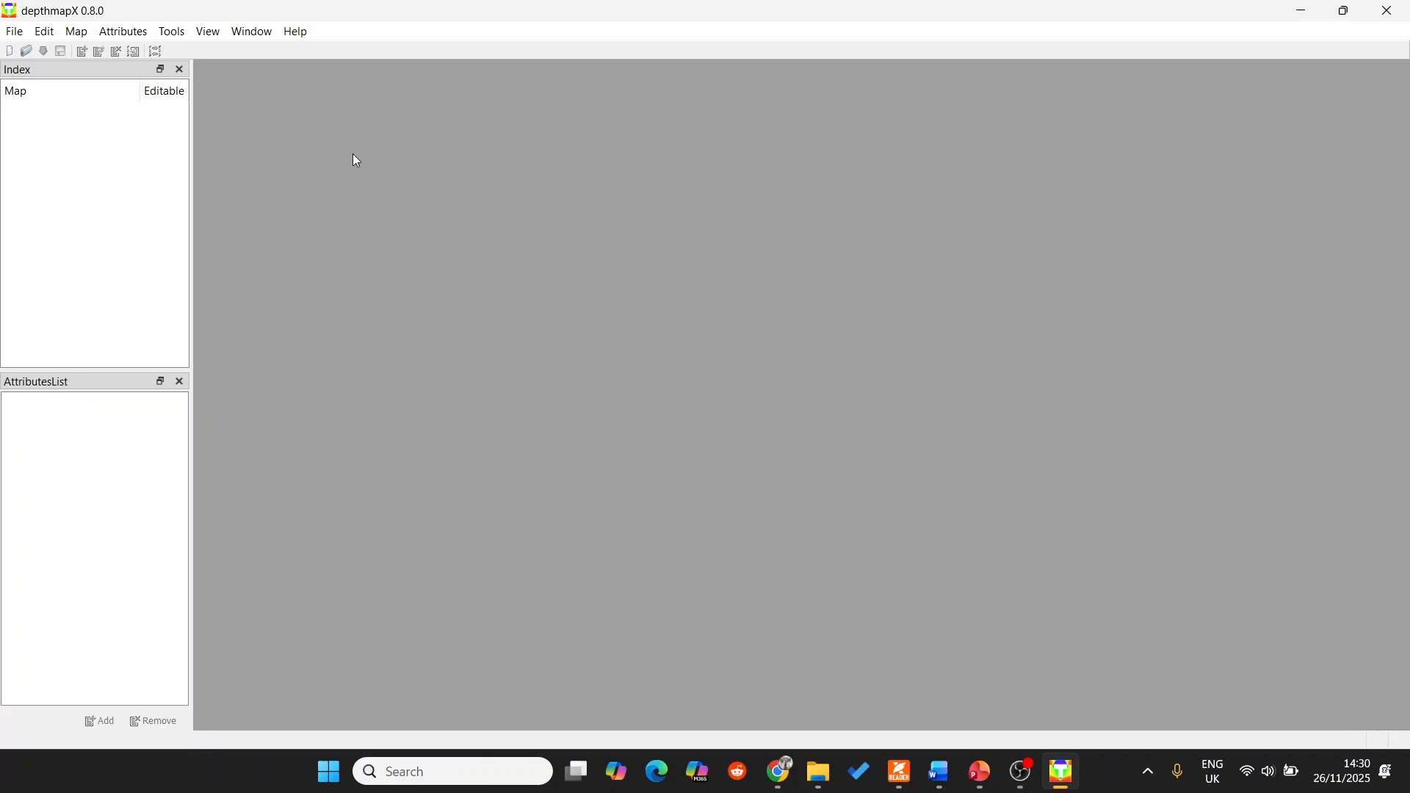
# Create a new graph workspace and import cadmapper-melati-yogyakarta-id.dxf from the CAD folder inside Workshop II Depthmap.
pyautogui.click(9, 55)
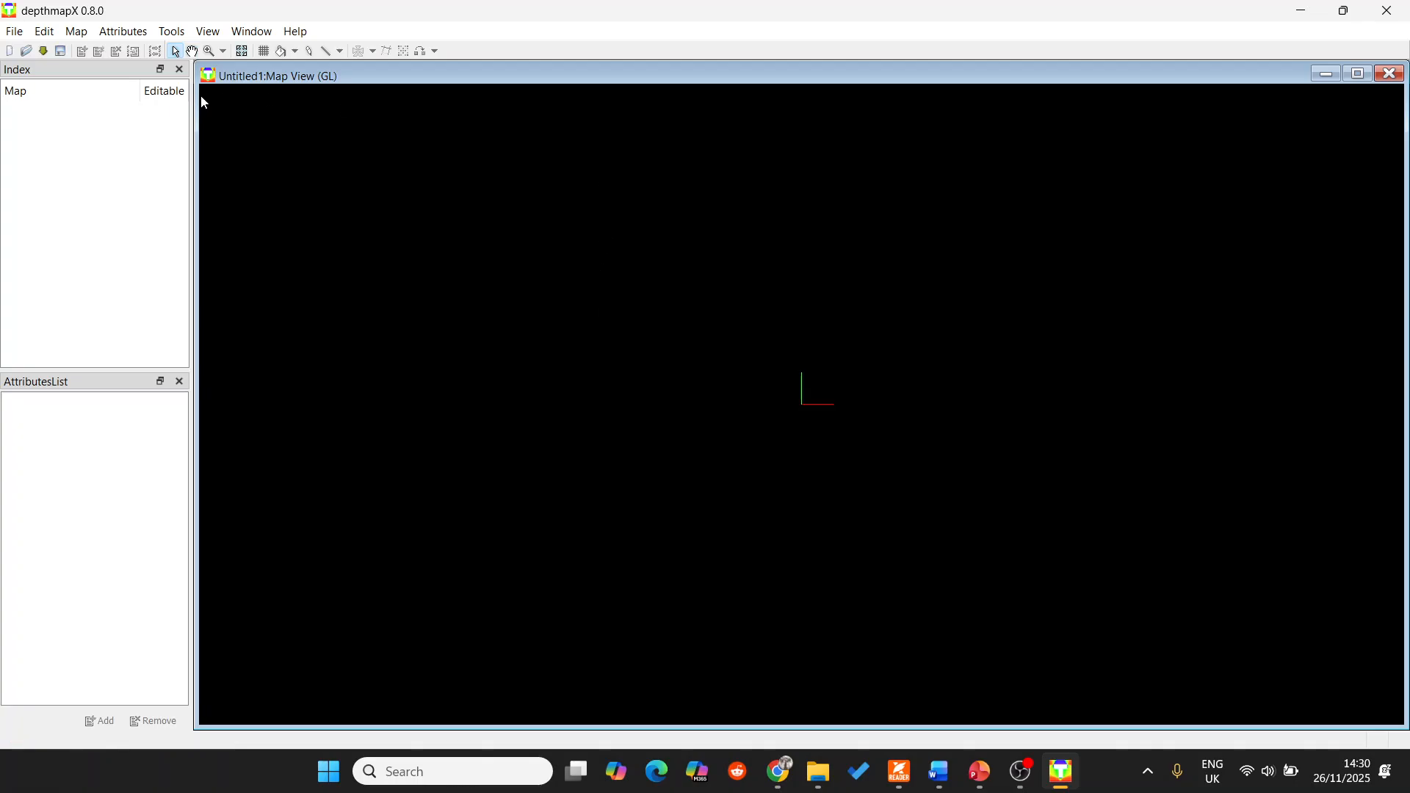
pyautogui.click(41, 52)
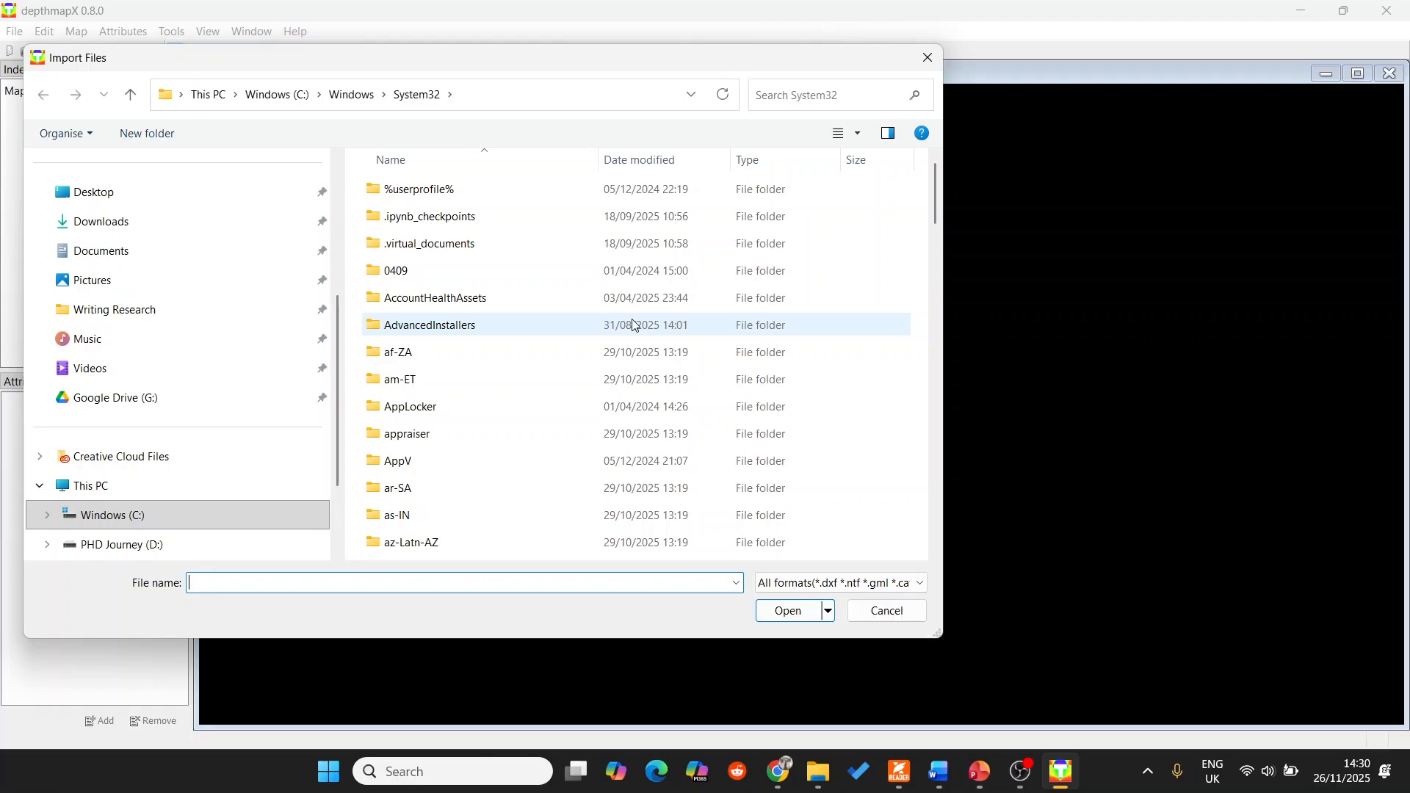
pyautogui.scroll(-2, 199, 525)
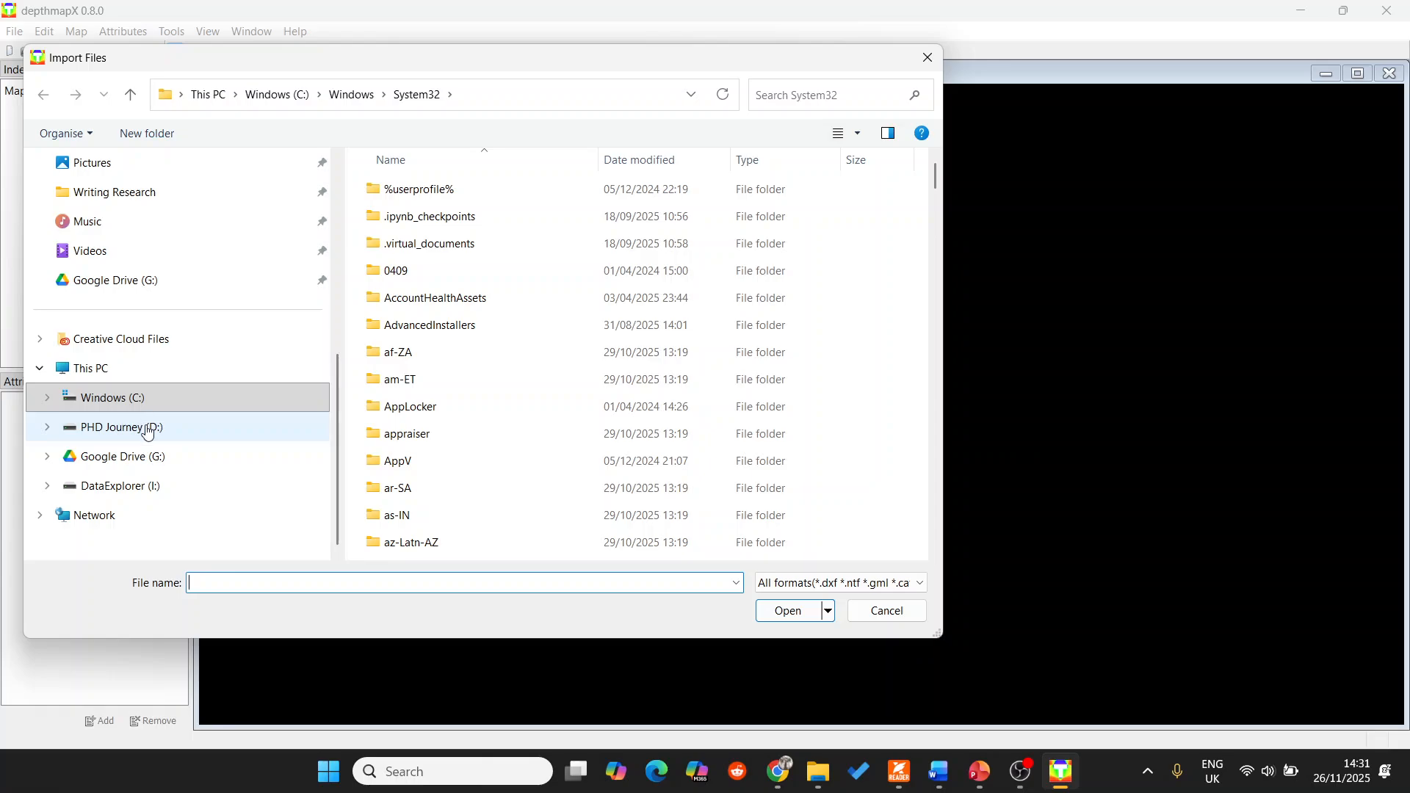
pyautogui.click(156, 499)
pyautogui.doubleClick(464, 380)
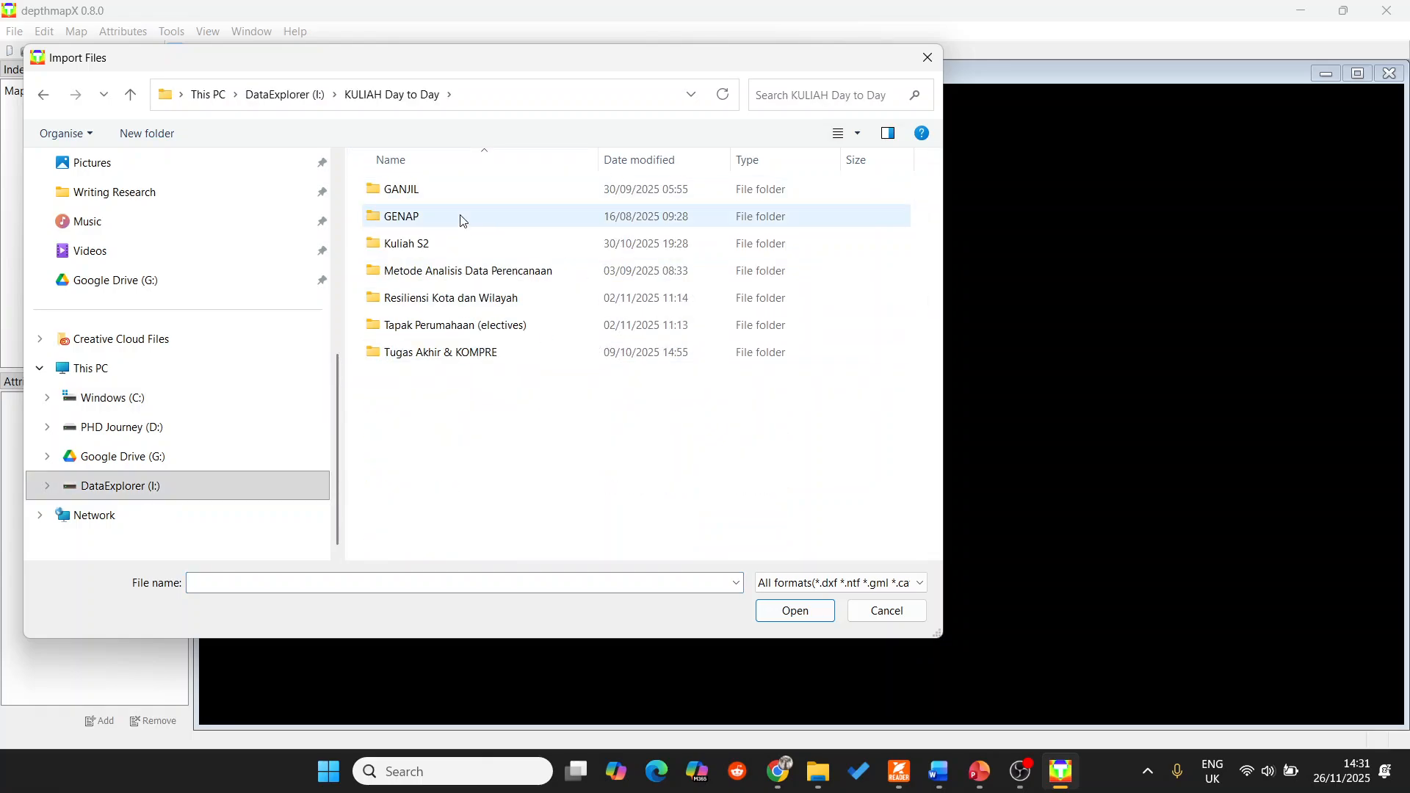
pyautogui.doubleClick(433, 192)
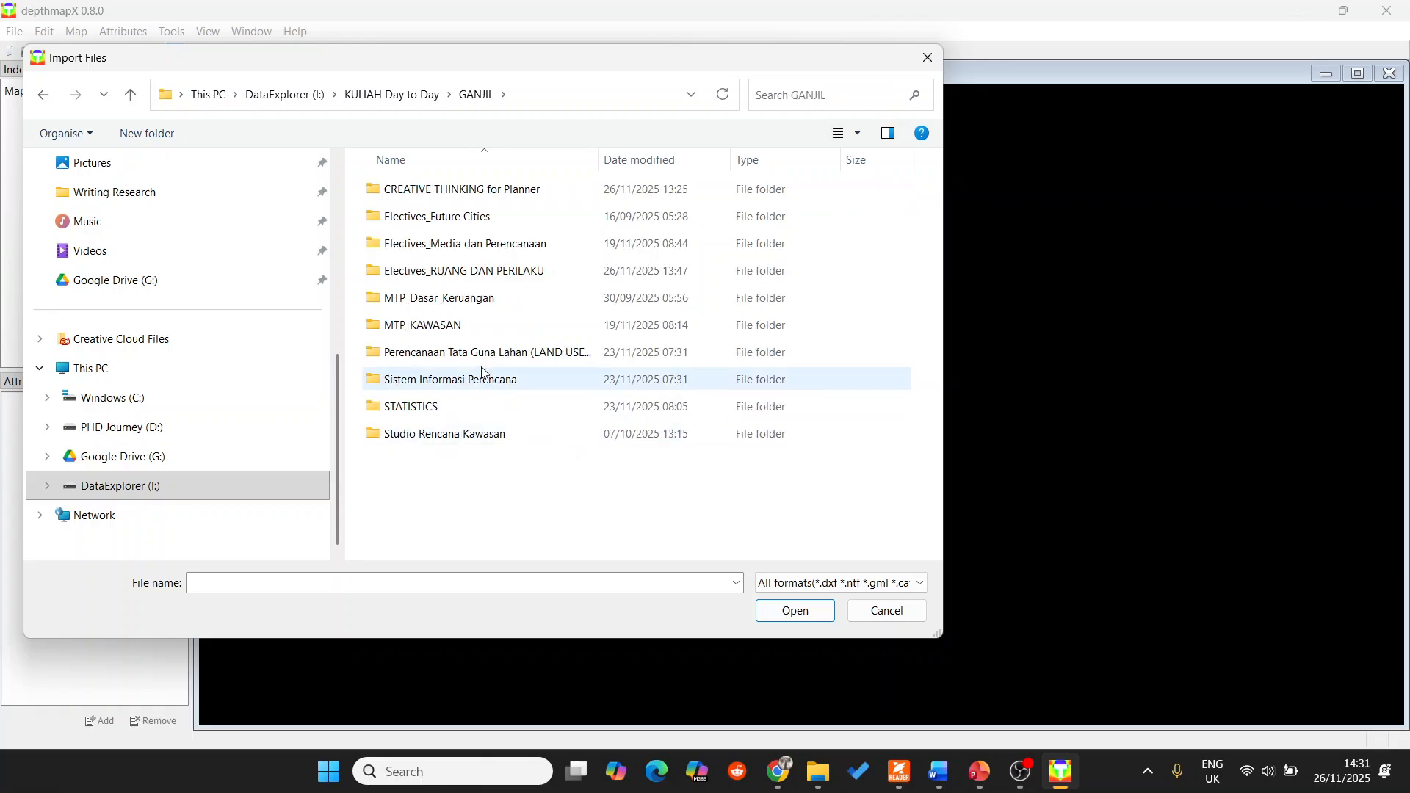
pyautogui.click(479, 382)
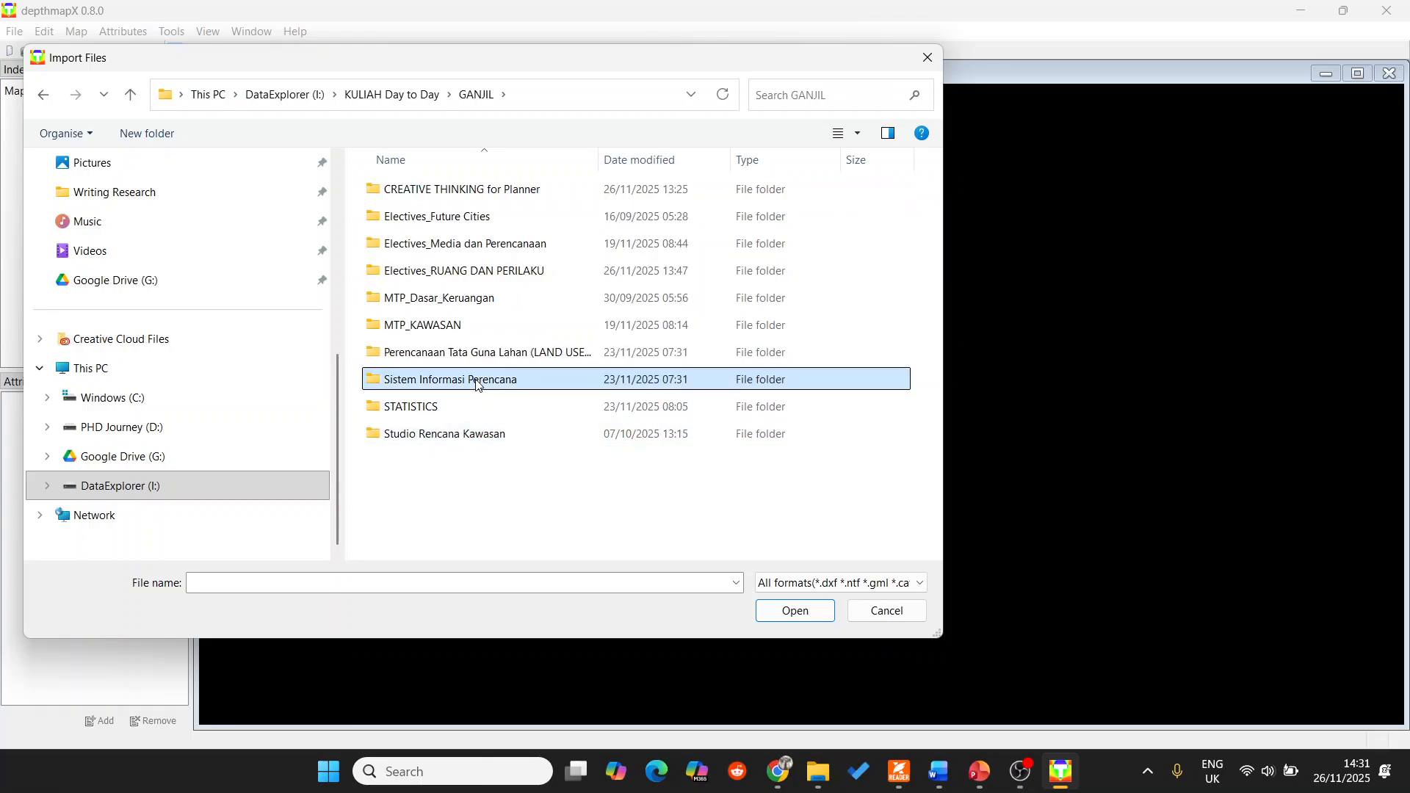
pyautogui.doubleClick(488, 273)
pyautogui.doubleClick(488, 272)
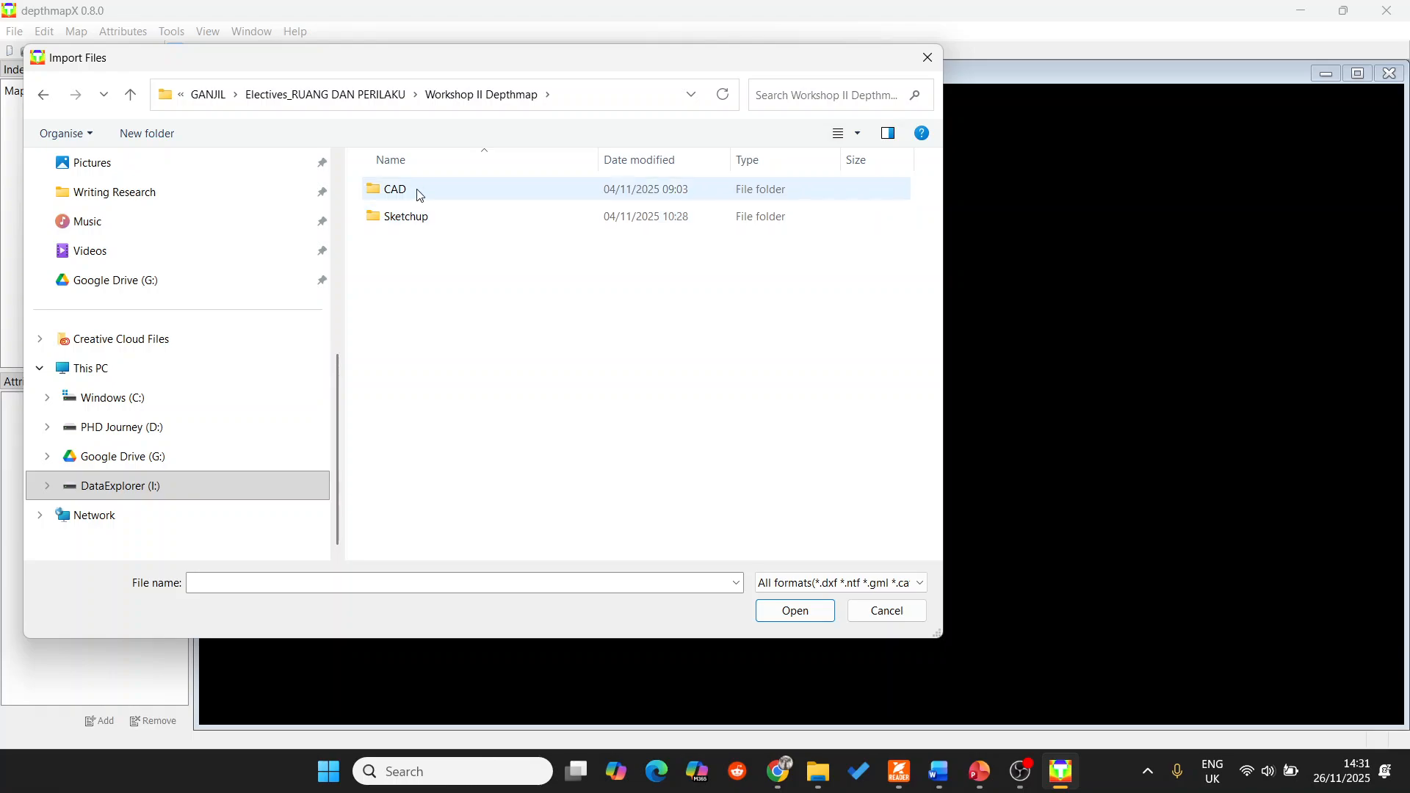
pyautogui.doubleClick(419, 191)
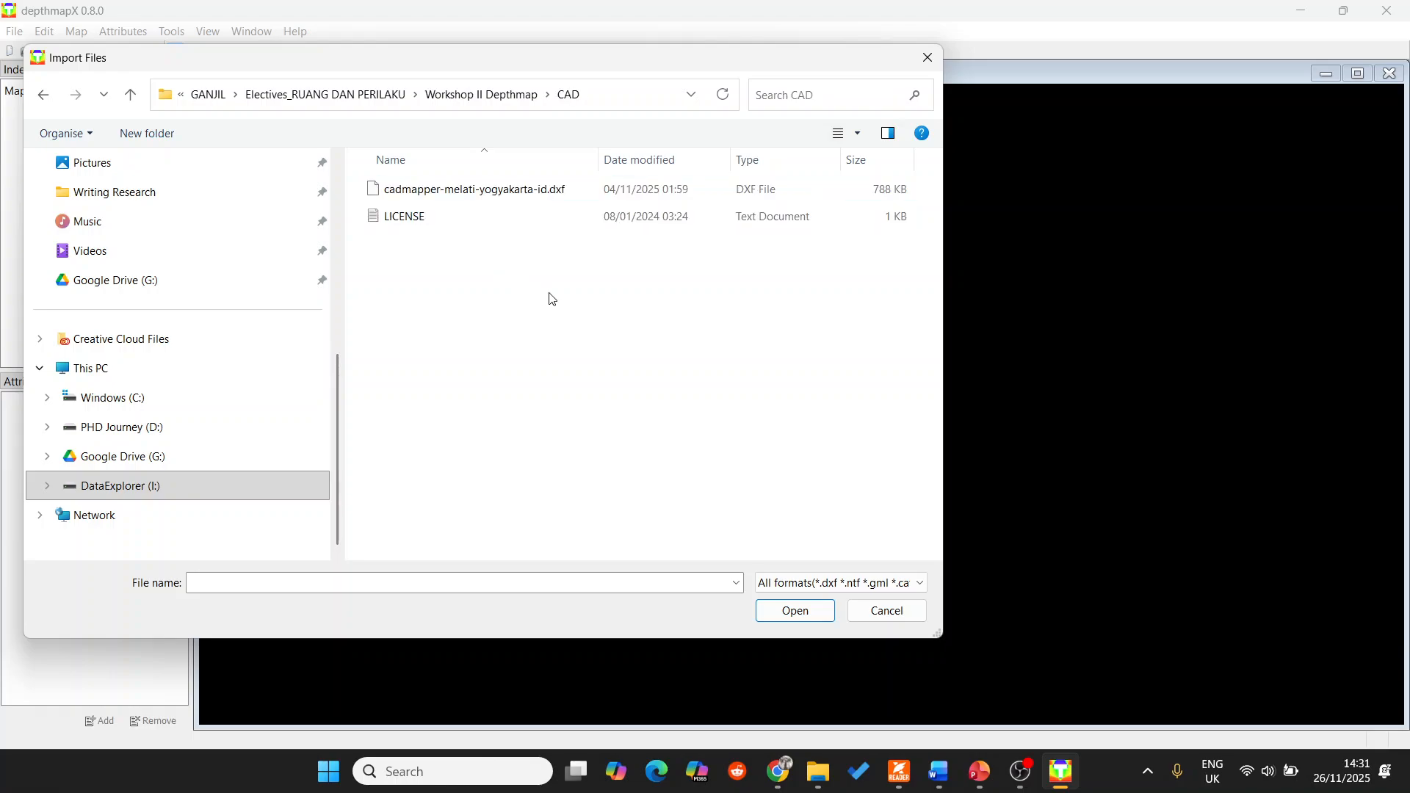
pyautogui.click(572, 193)
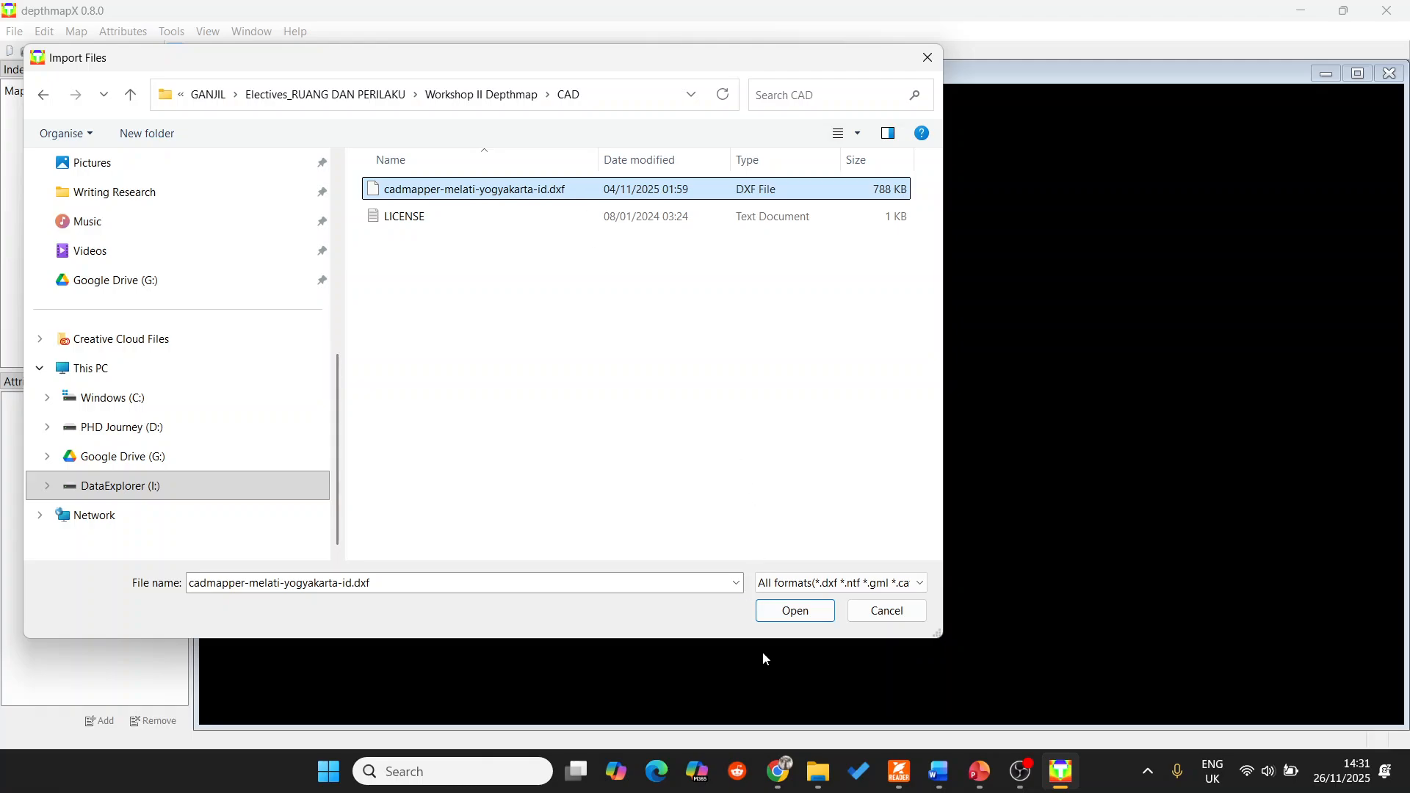
pyautogui.click(794, 610)
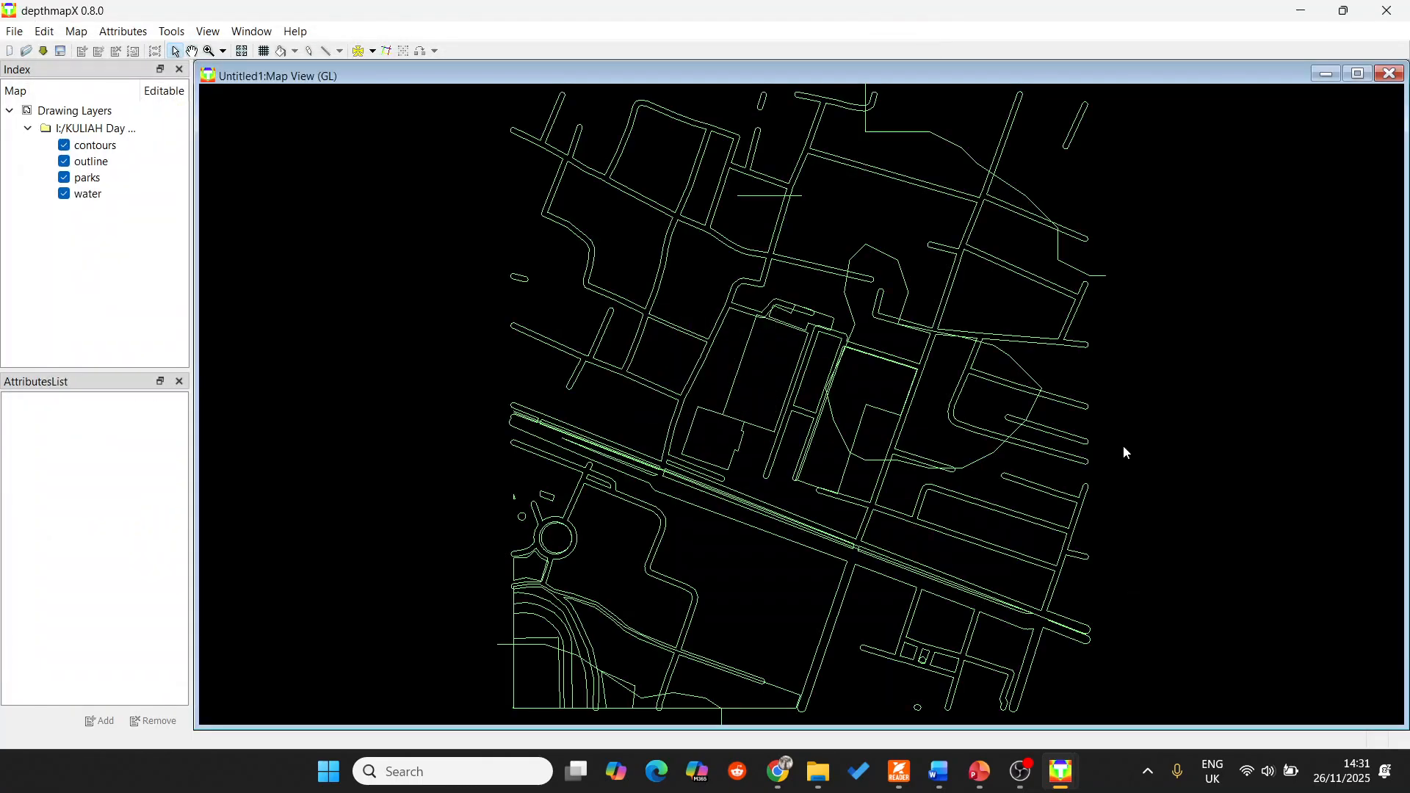
# Hide the contours, parks and water drawing layers, keeping only the outline layer shown.
pyautogui.scroll(1, 921, 390)
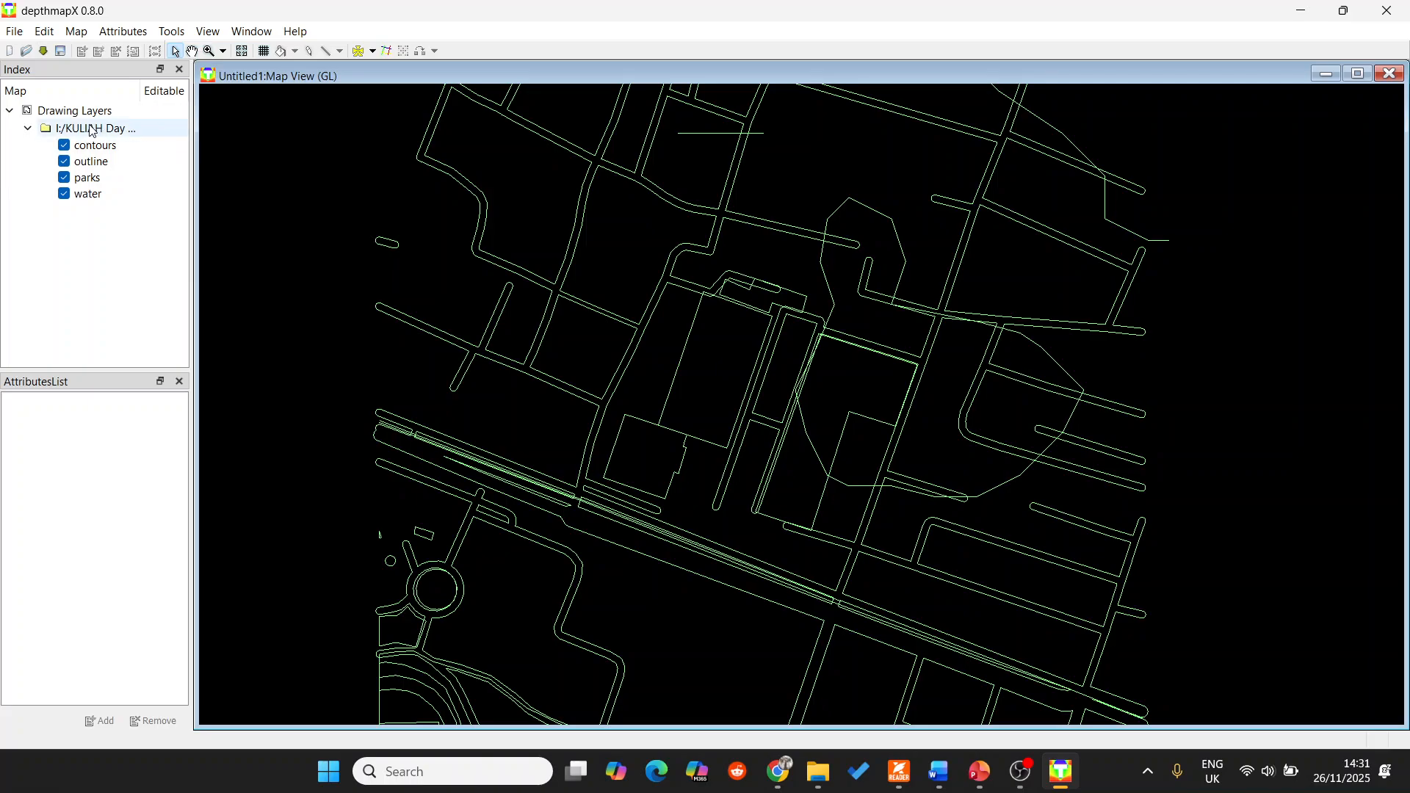
pyautogui.click(66, 147)
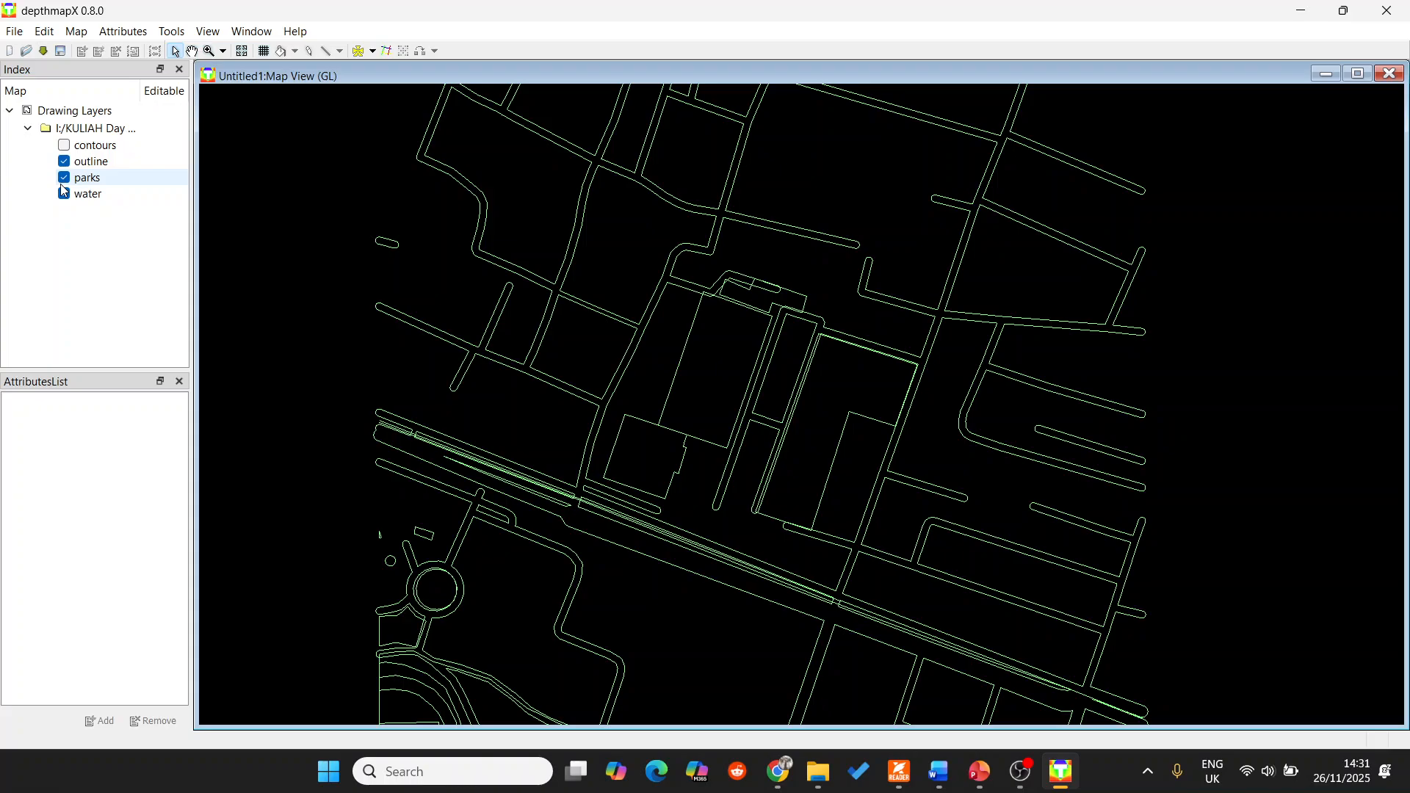
pyautogui.click(64, 177)
pyautogui.click(64, 193)
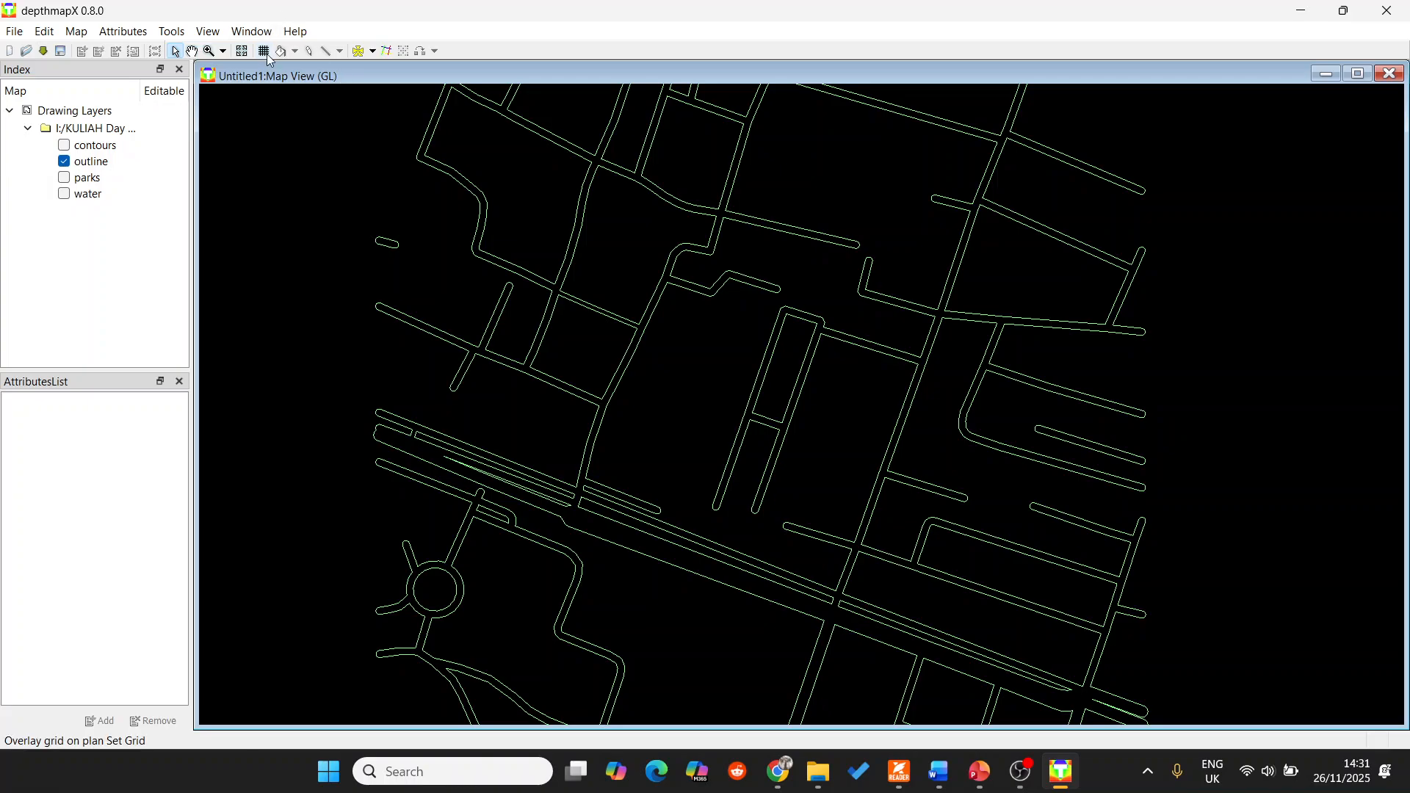
# Overlay a visibility analysis grid on the street outline plan, reducing the grid spacing.
pyautogui.click(192, 51)
pyautogui.moveTo(881, 360); pyautogui.dragTo(837, 449)
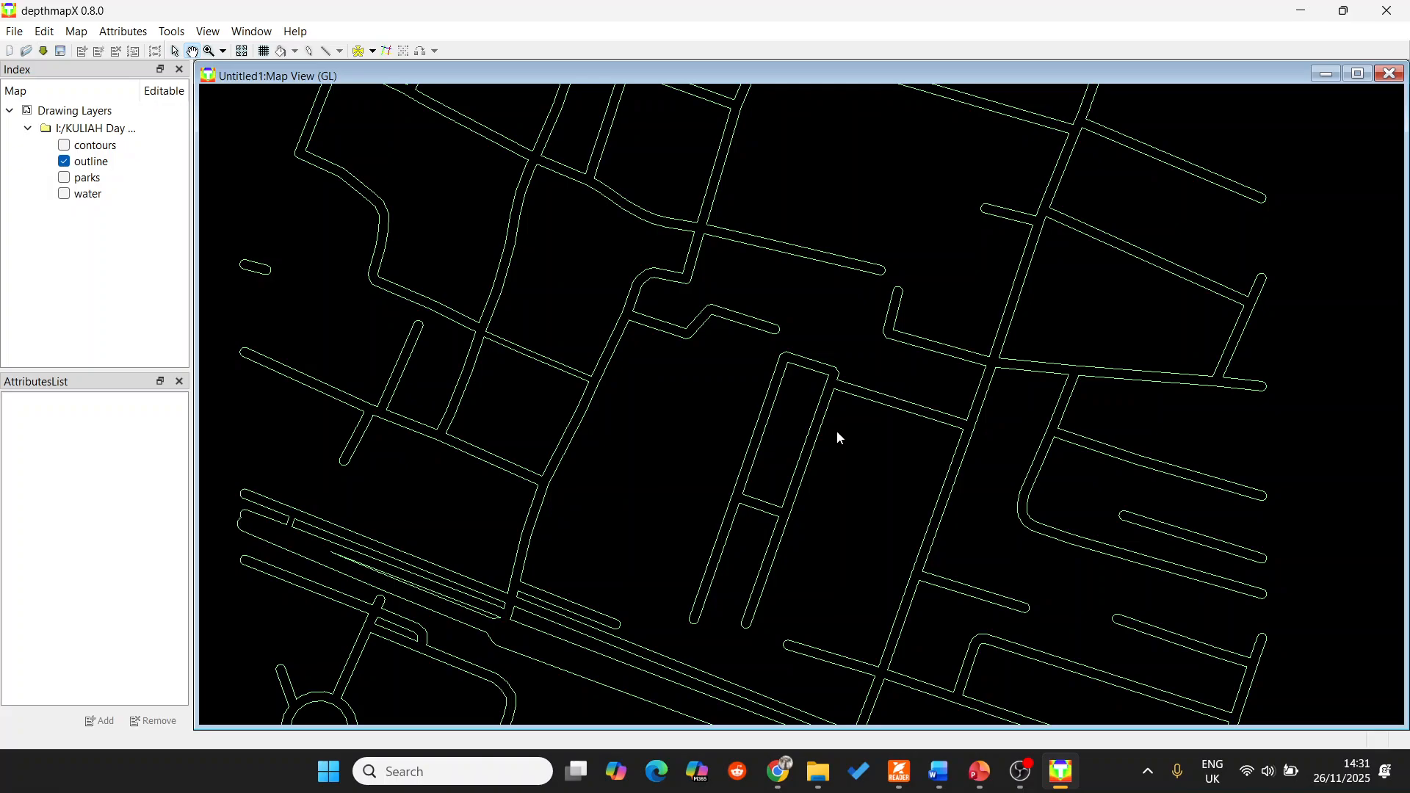
pyautogui.click(264, 51)
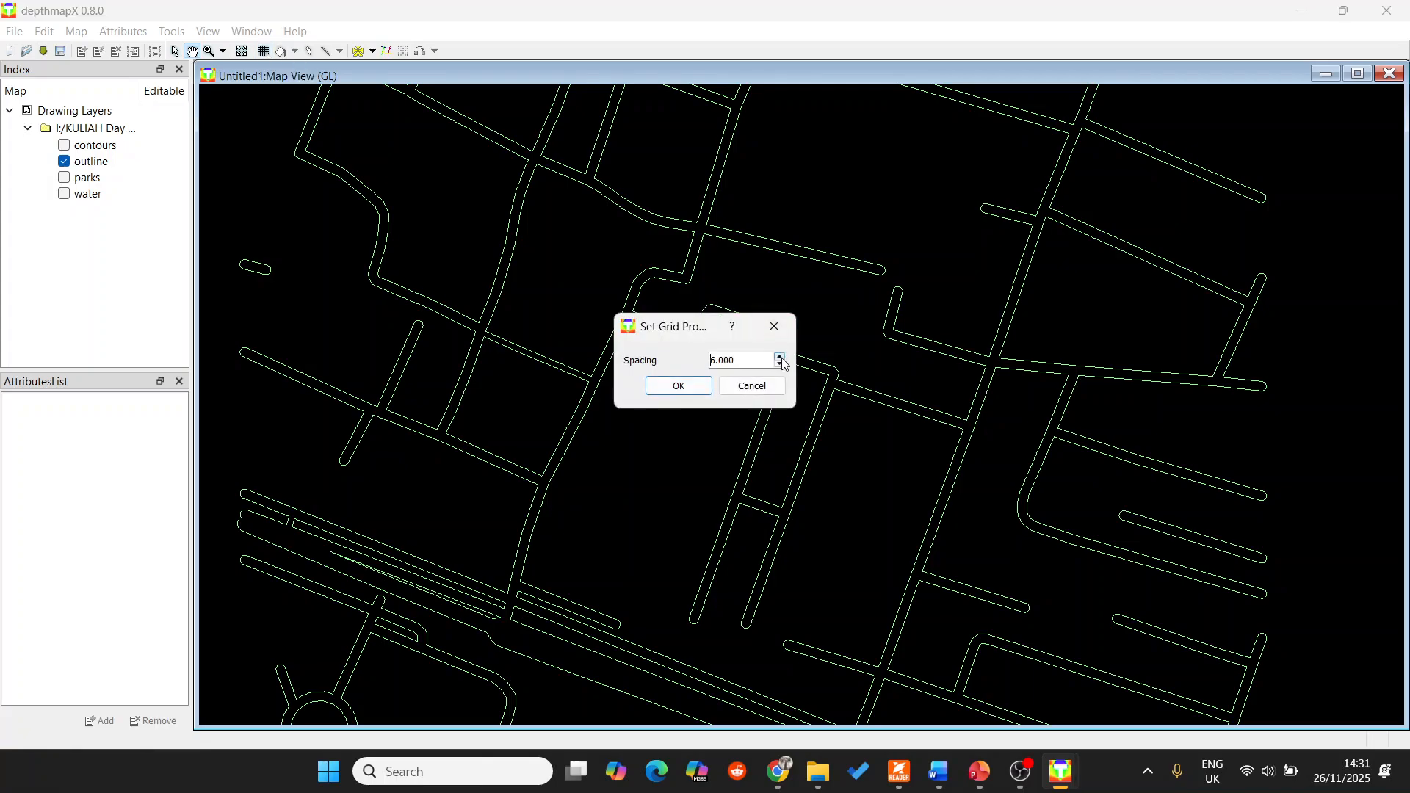
pyautogui.click(780, 364)
pyautogui.click(656, 388)
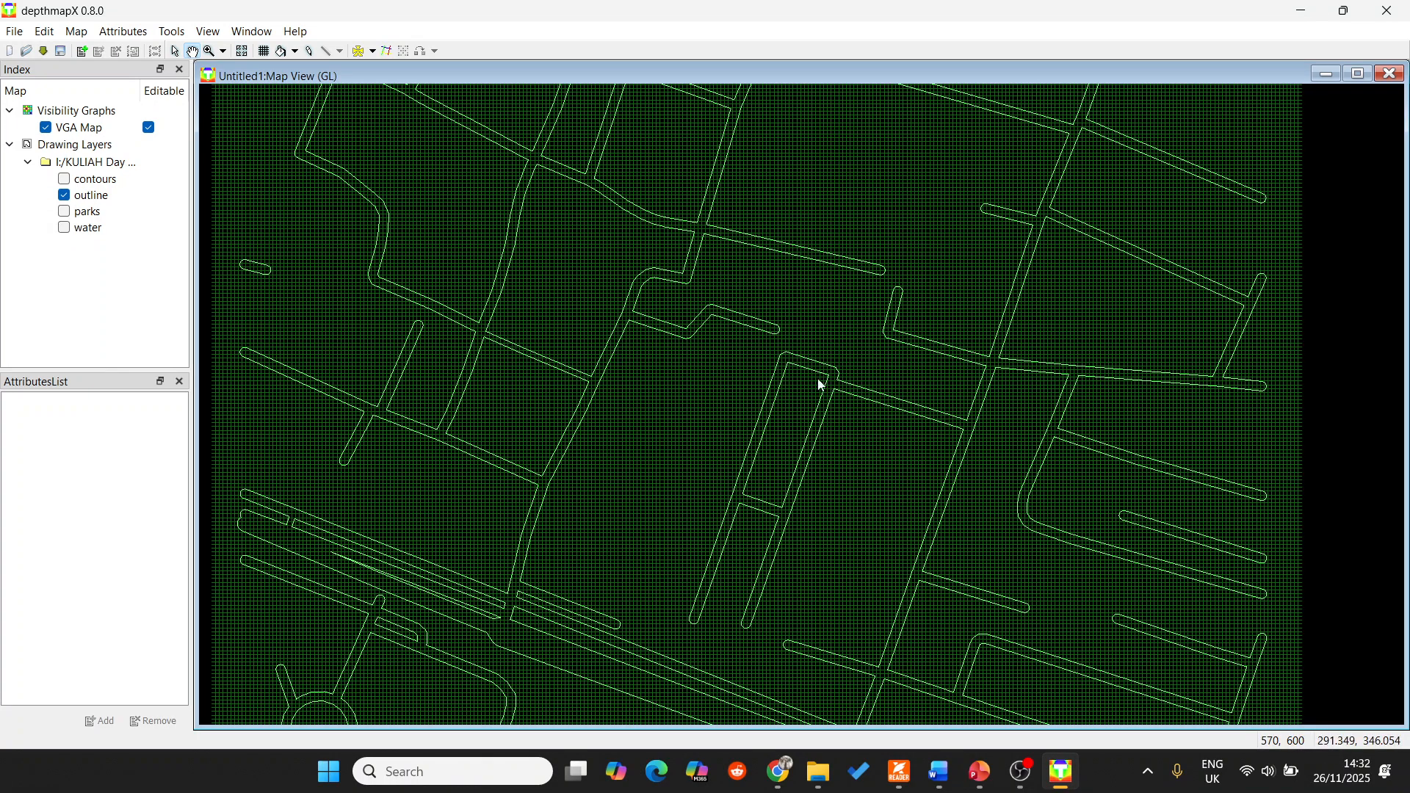
# Fill the grid cells of the large central block enclosed by the street outlines.
pyautogui.scroll(2, 821, 384)
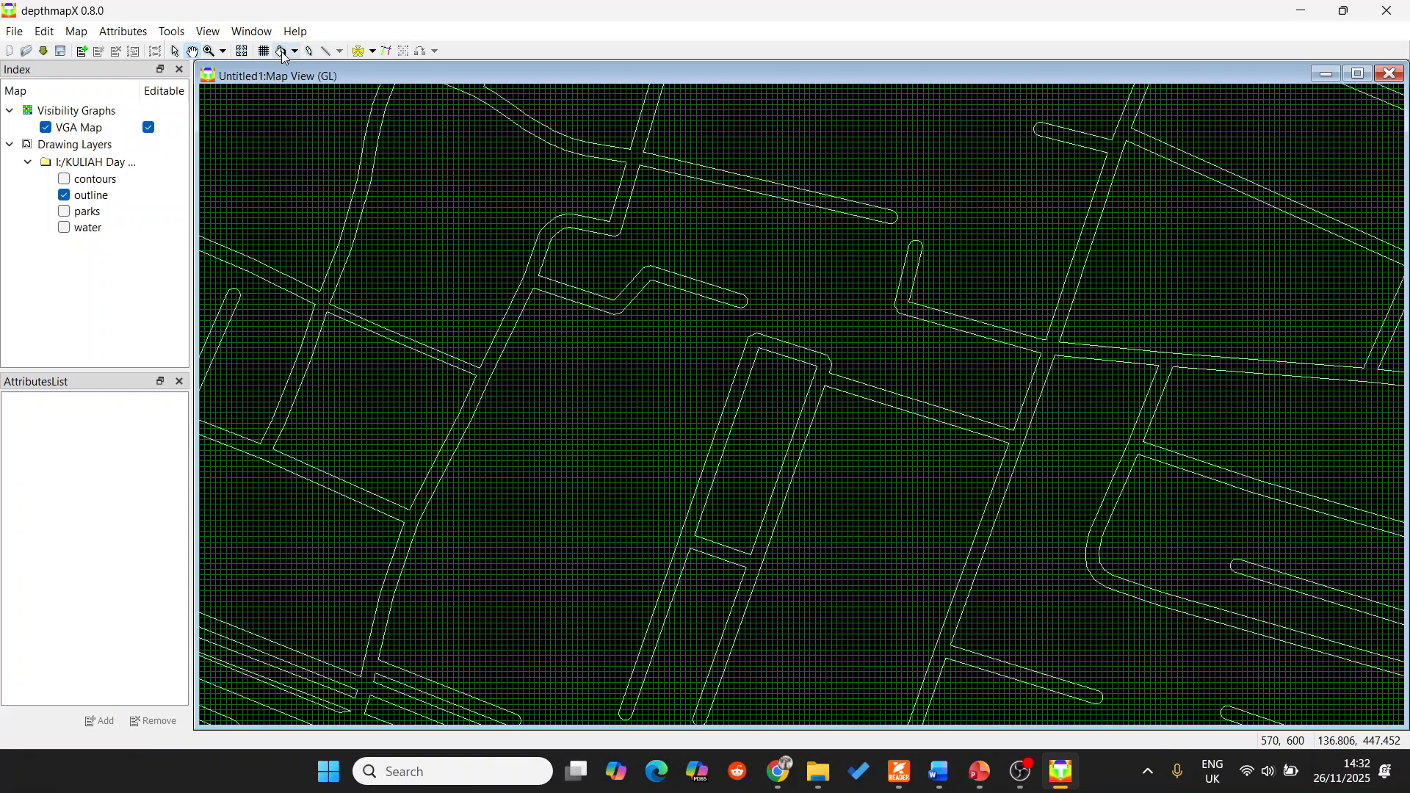
pyautogui.click(283, 53)
pyautogui.click(332, 69)
pyautogui.click(294, 52)
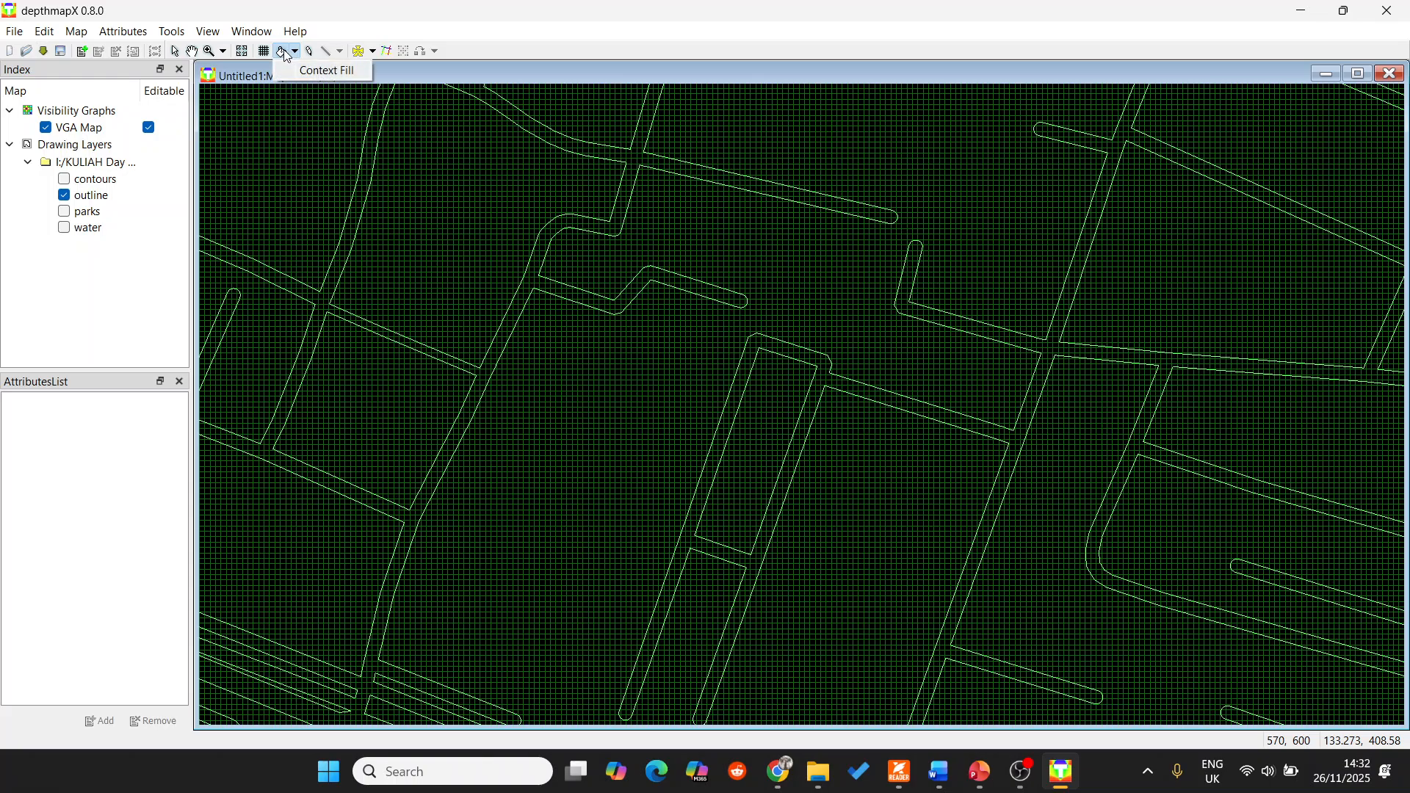
pyautogui.click(612, 467)
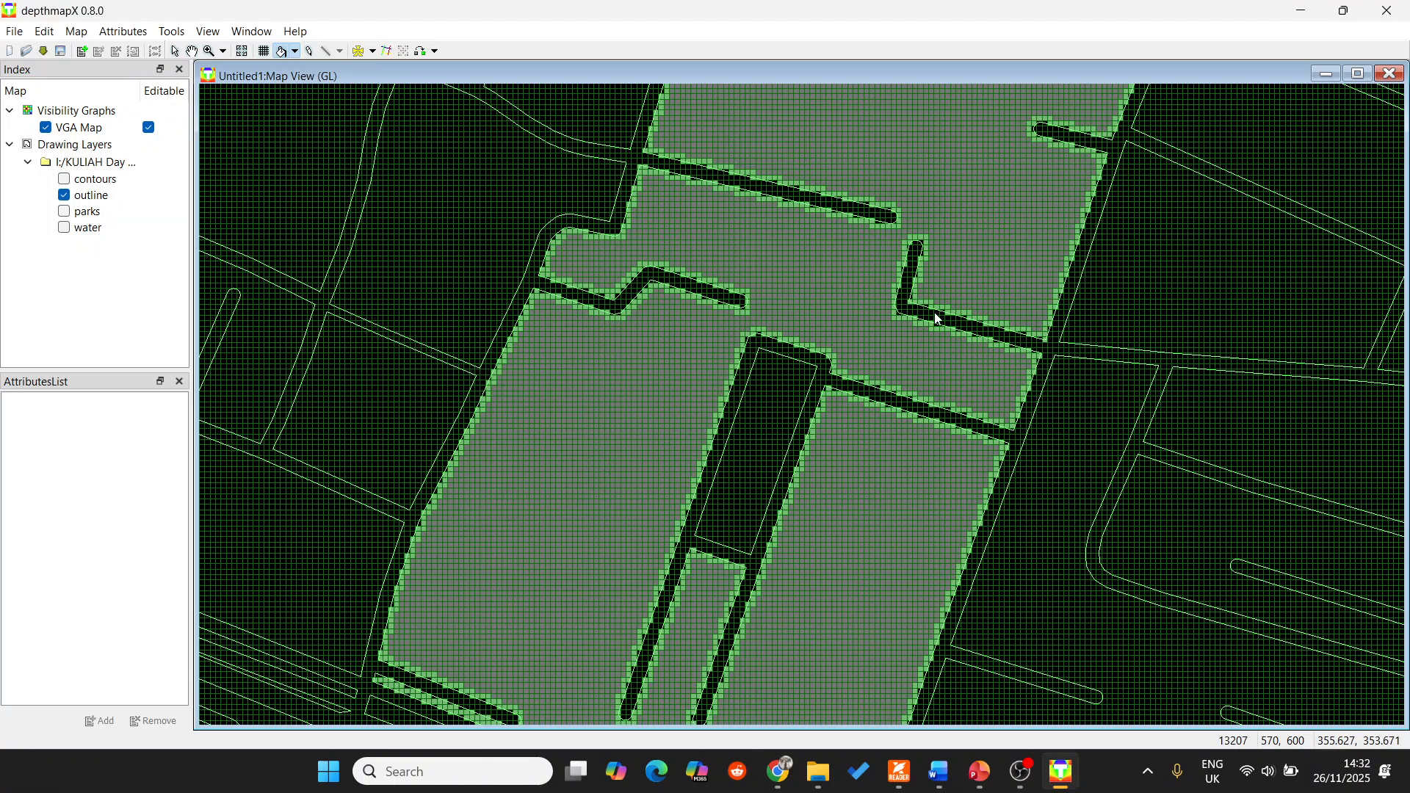
pyautogui.scroll(-1, 944, 305)
pyautogui.scroll(1, 958, 297)
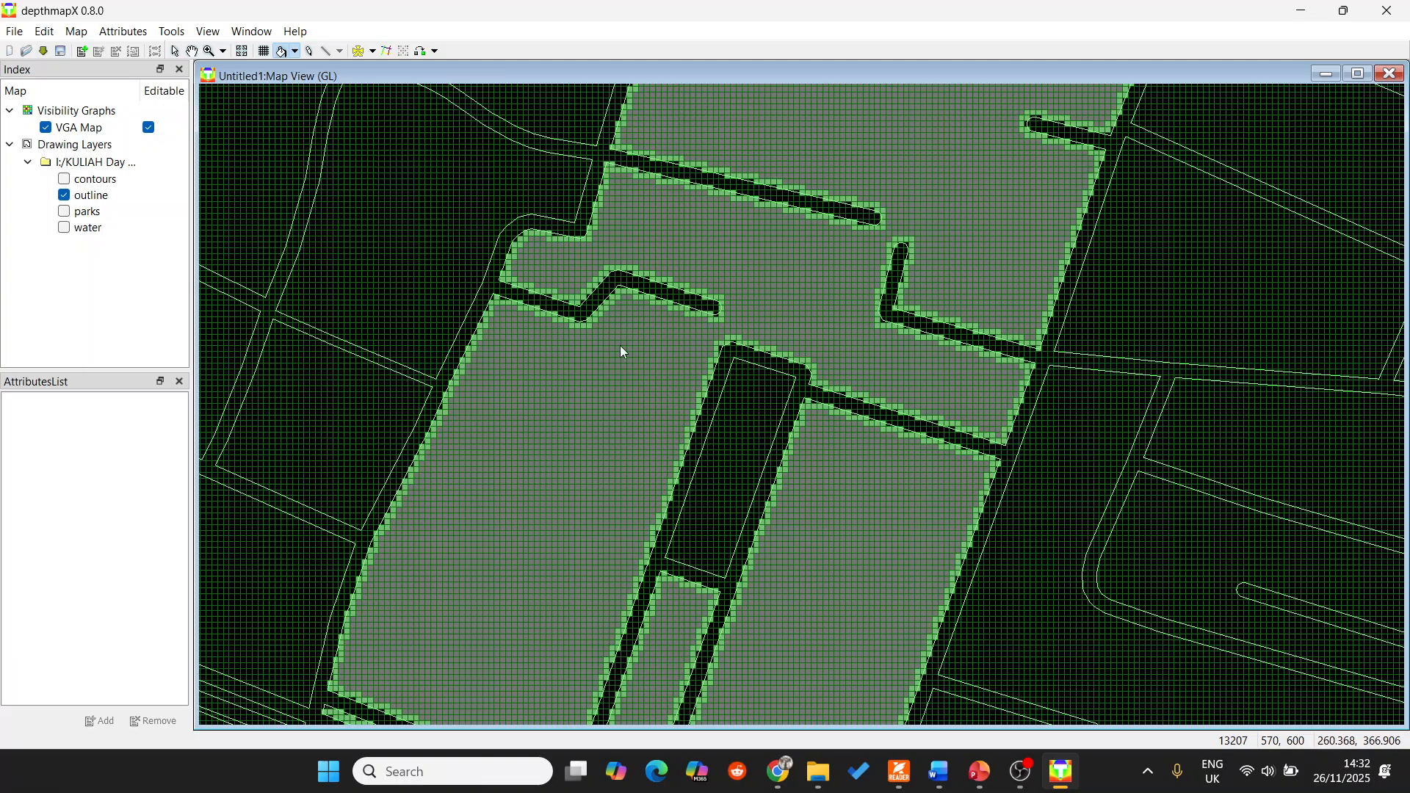
pyautogui.scroll(-1, 619, 443)
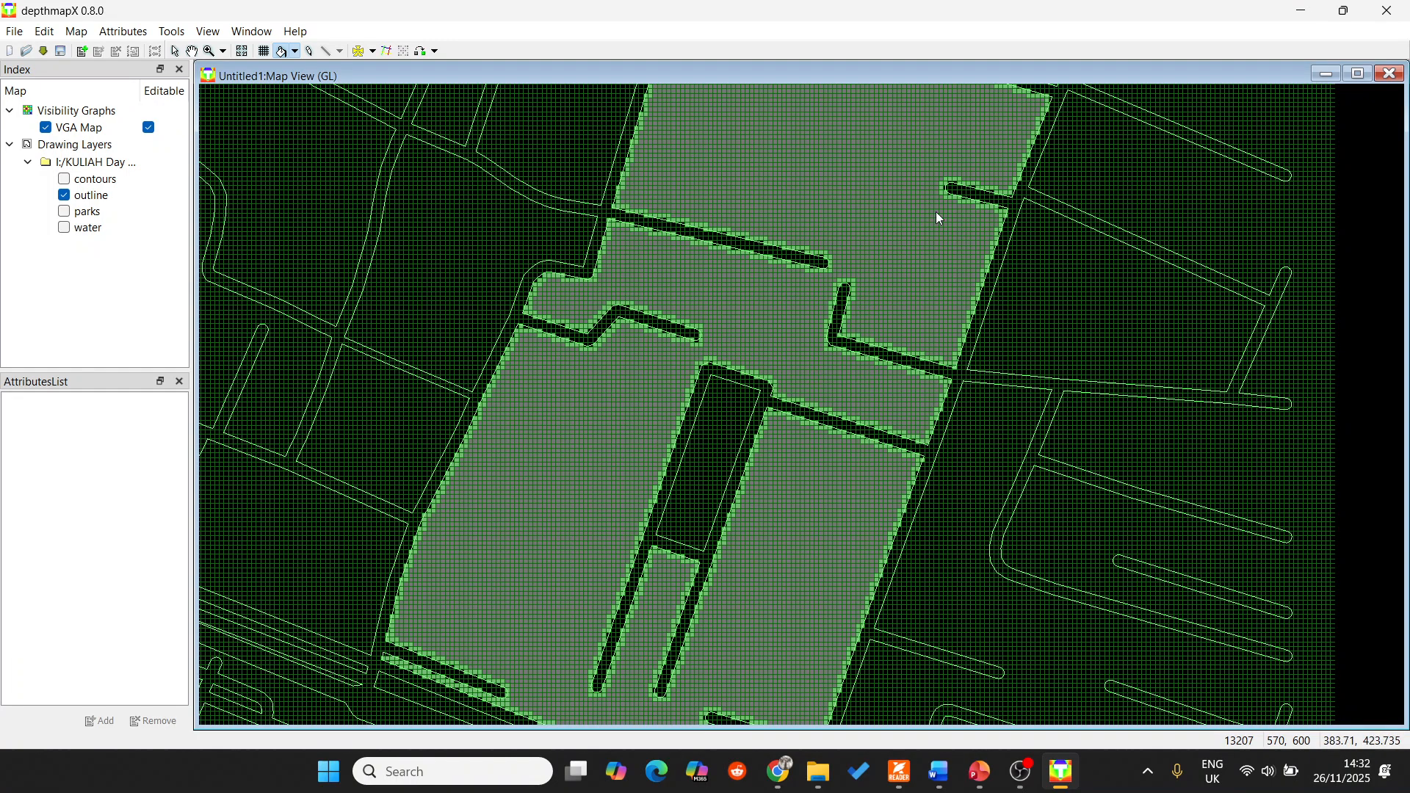
pyautogui.scroll(1, 233, 85)
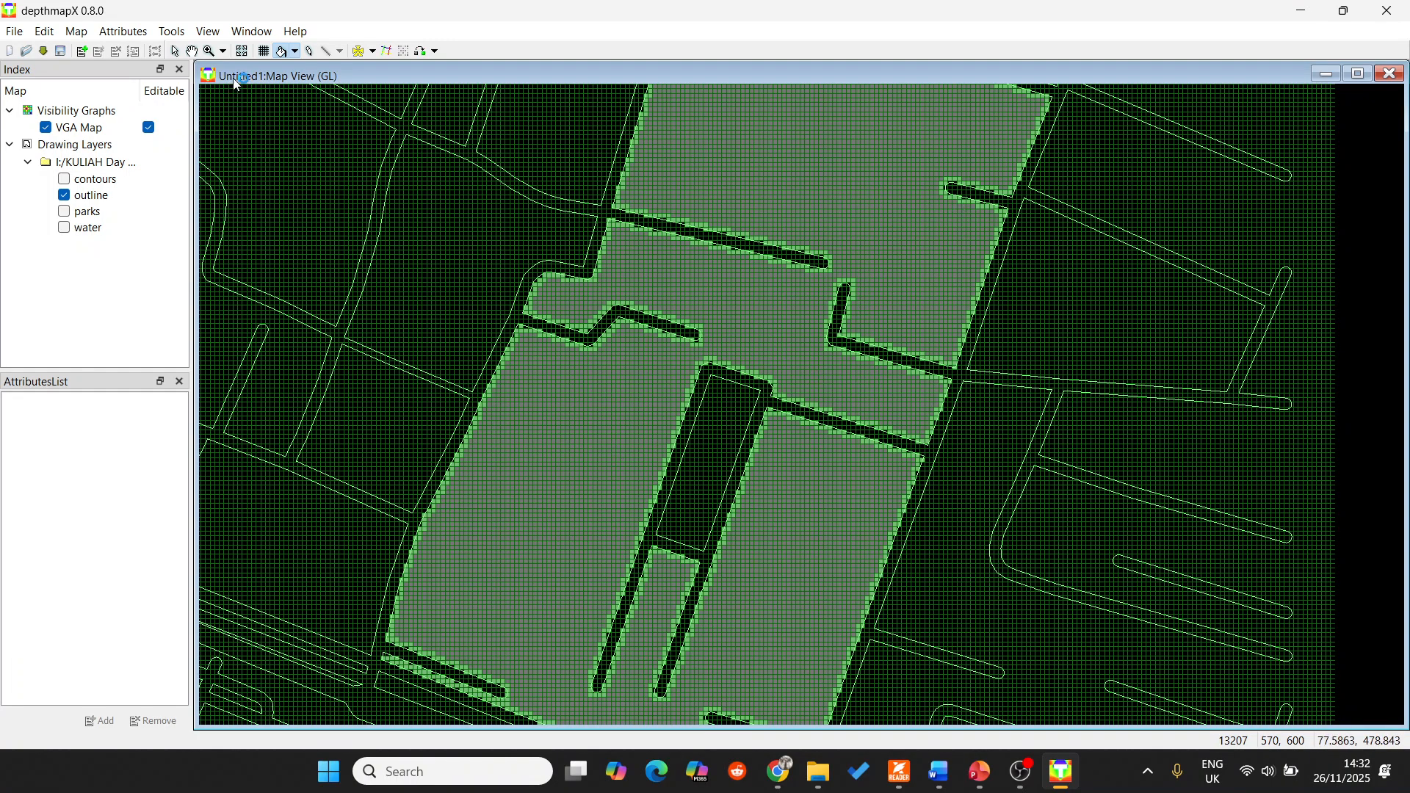
# Turn off the grid line display over the filled map.
pyautogui.click(261, 34)
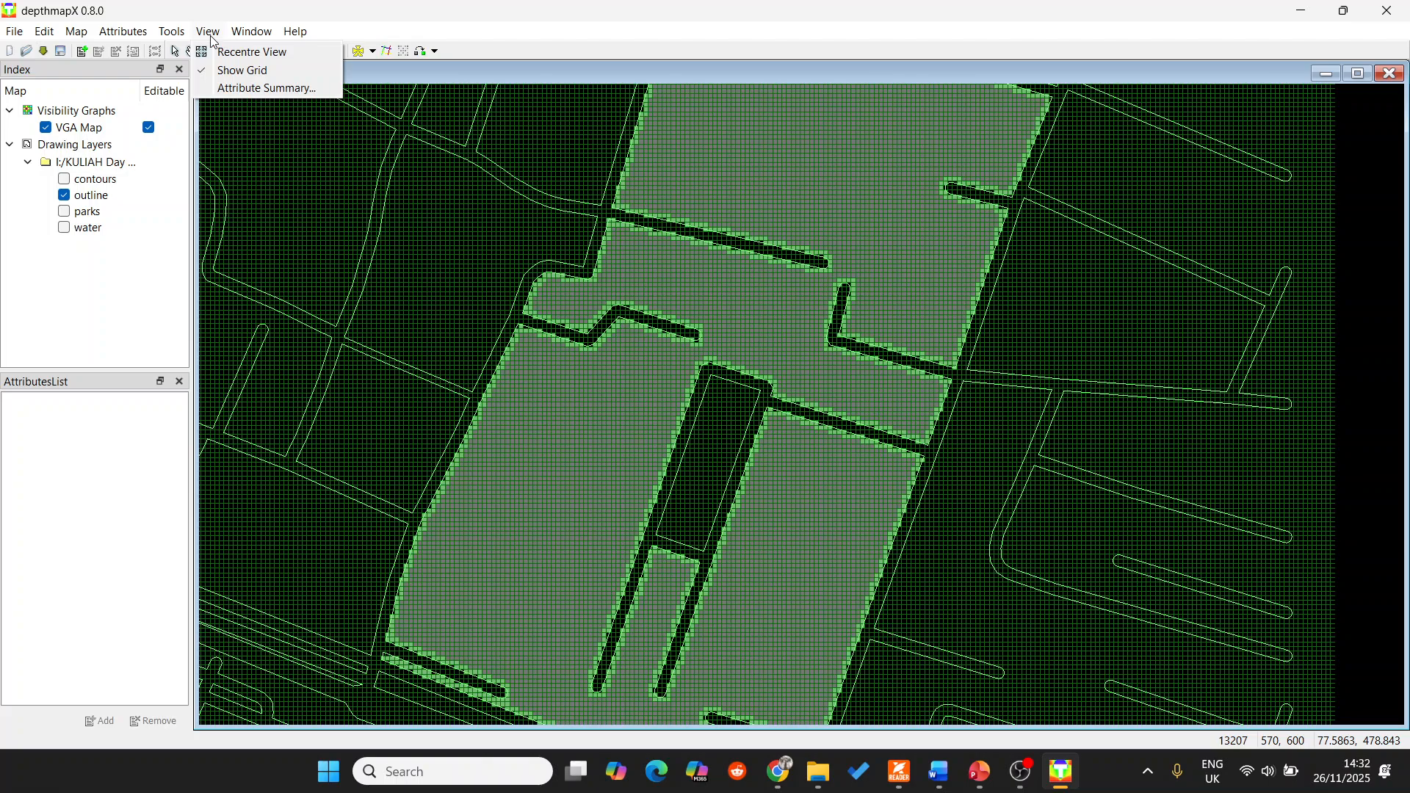
pyautogui.click(231, 85)
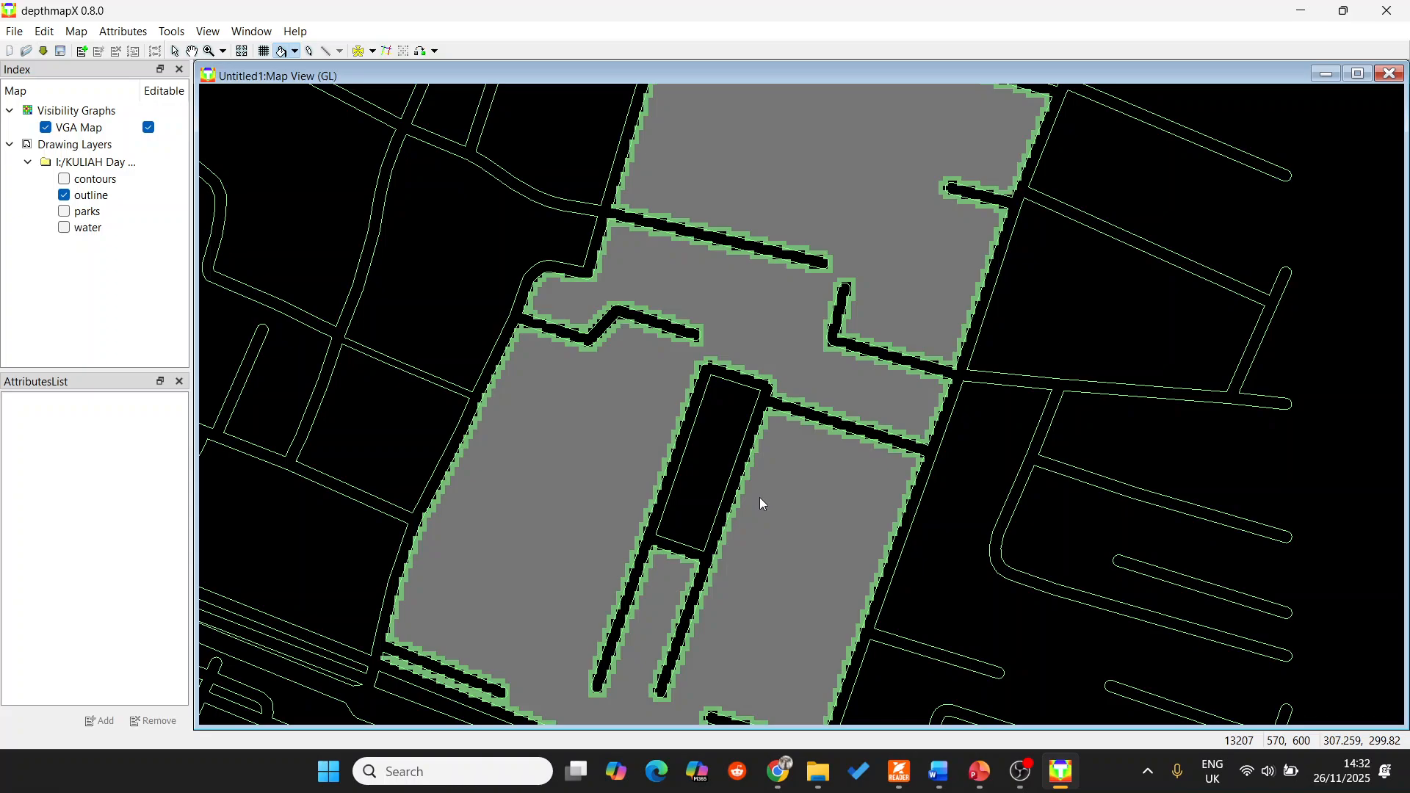
pyautogui.scroll(-1, 533, 388)
pyautogui.scroll(1, 611, 349)
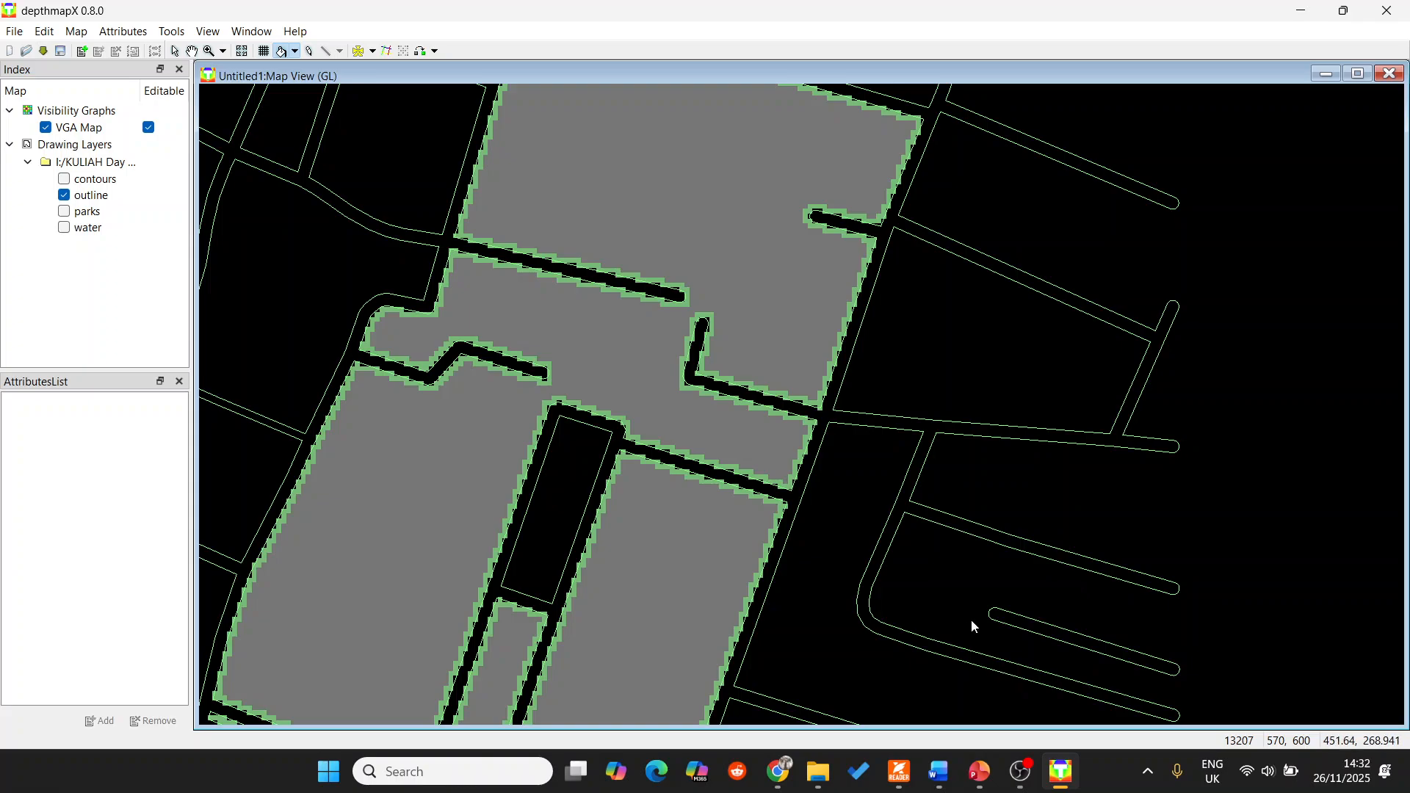
pyautogui.click(1022, 778)
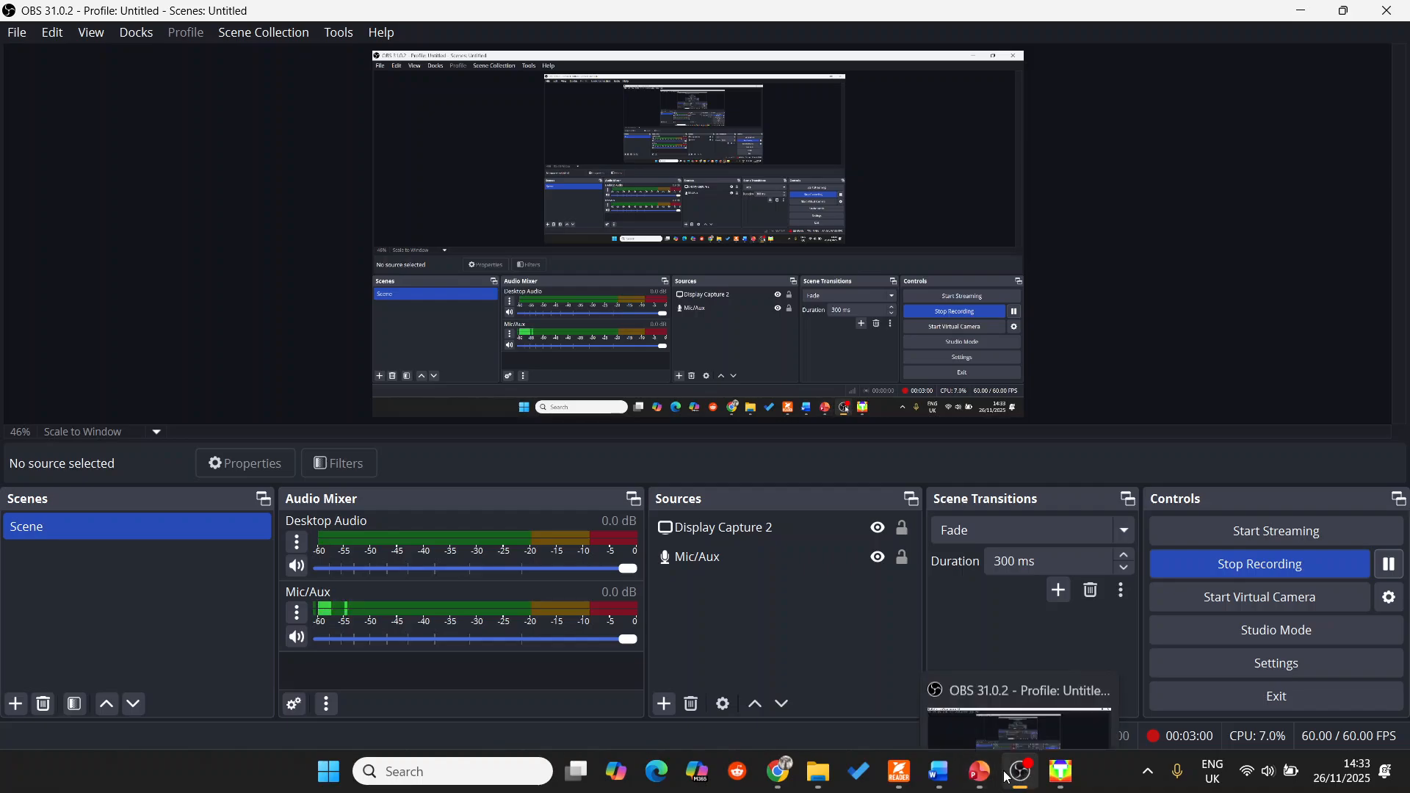
pyautogui.click(1059, 775)
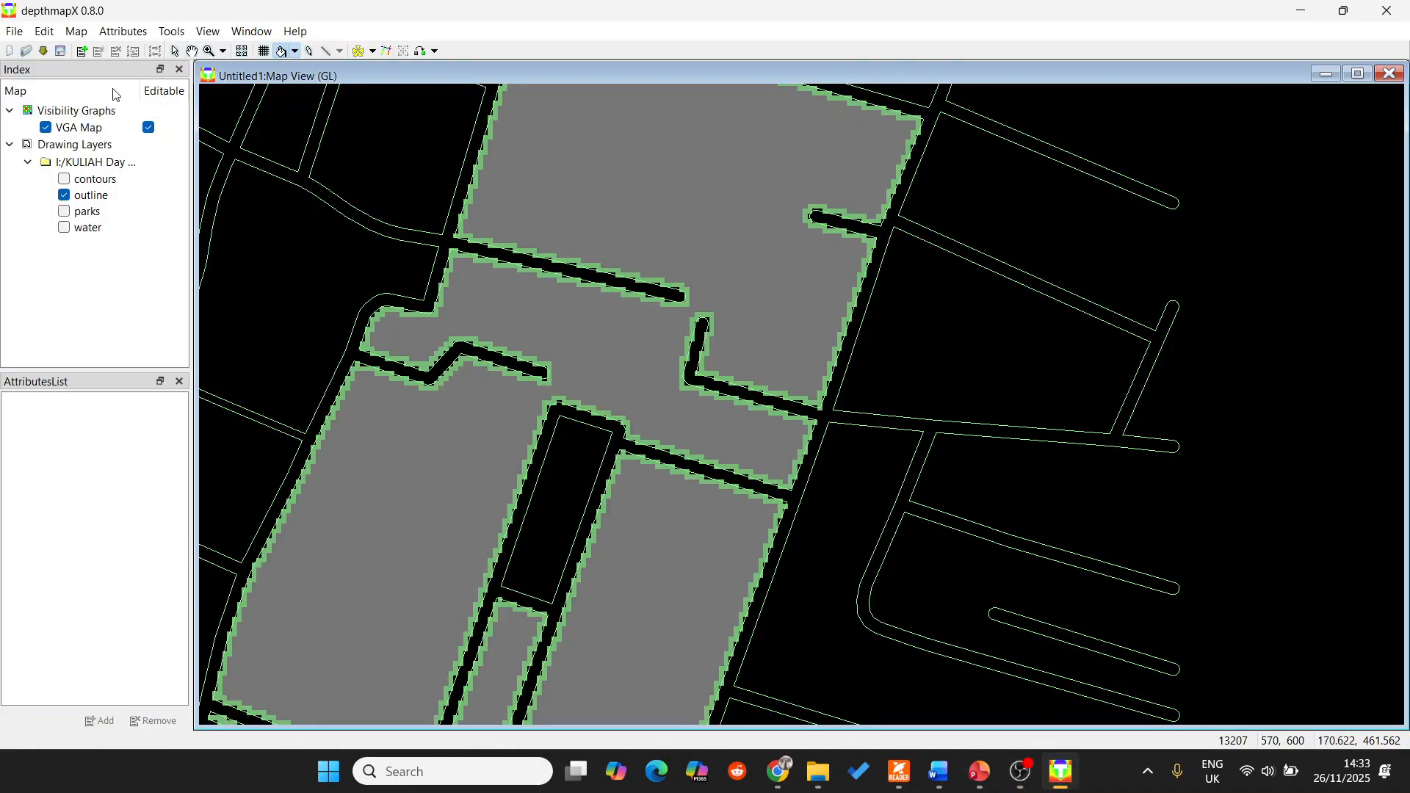
# Make the visibility graph for the filled area, without a visible distance restriction or a boundary graph.
pyautogui.click(177, 35)
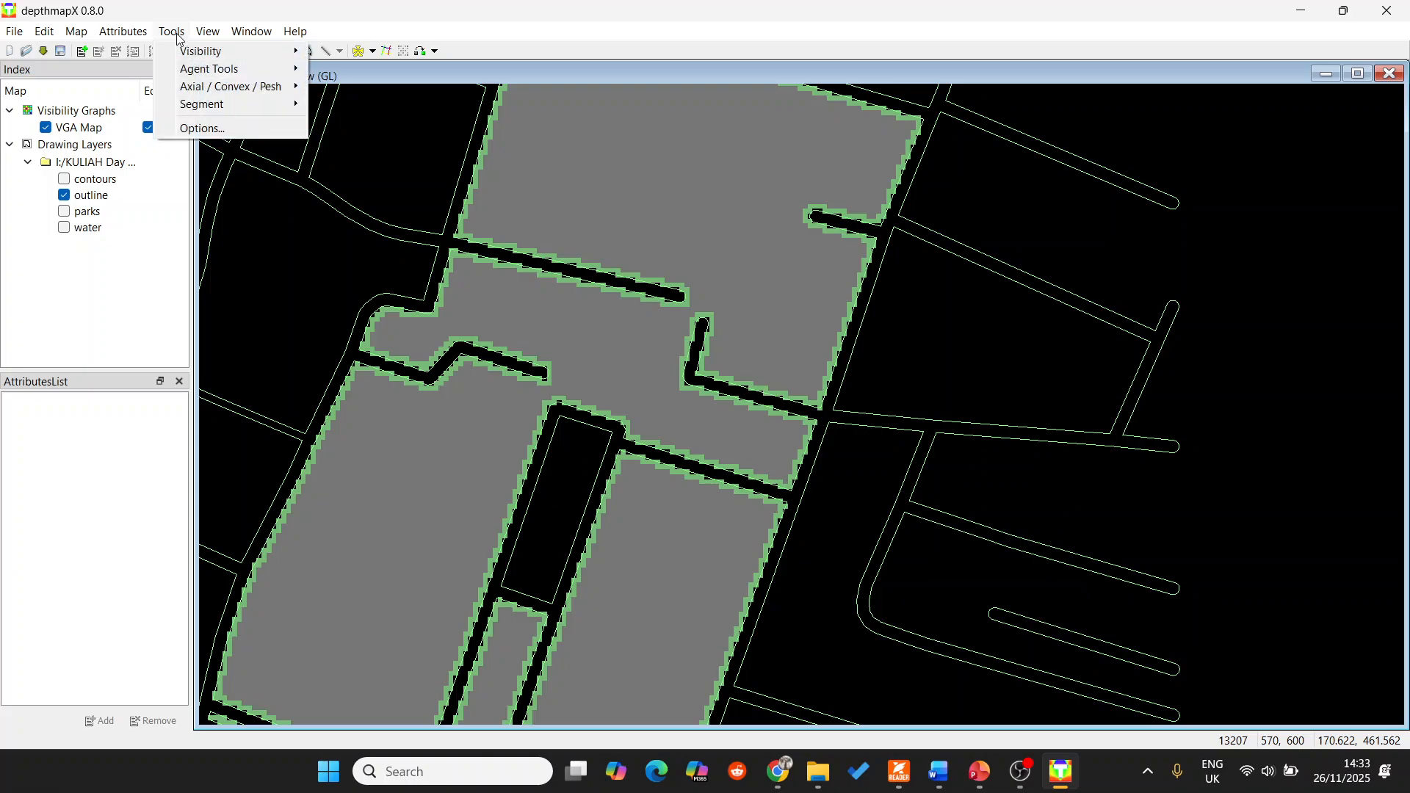
pyautogui.moveTo(194, 56)
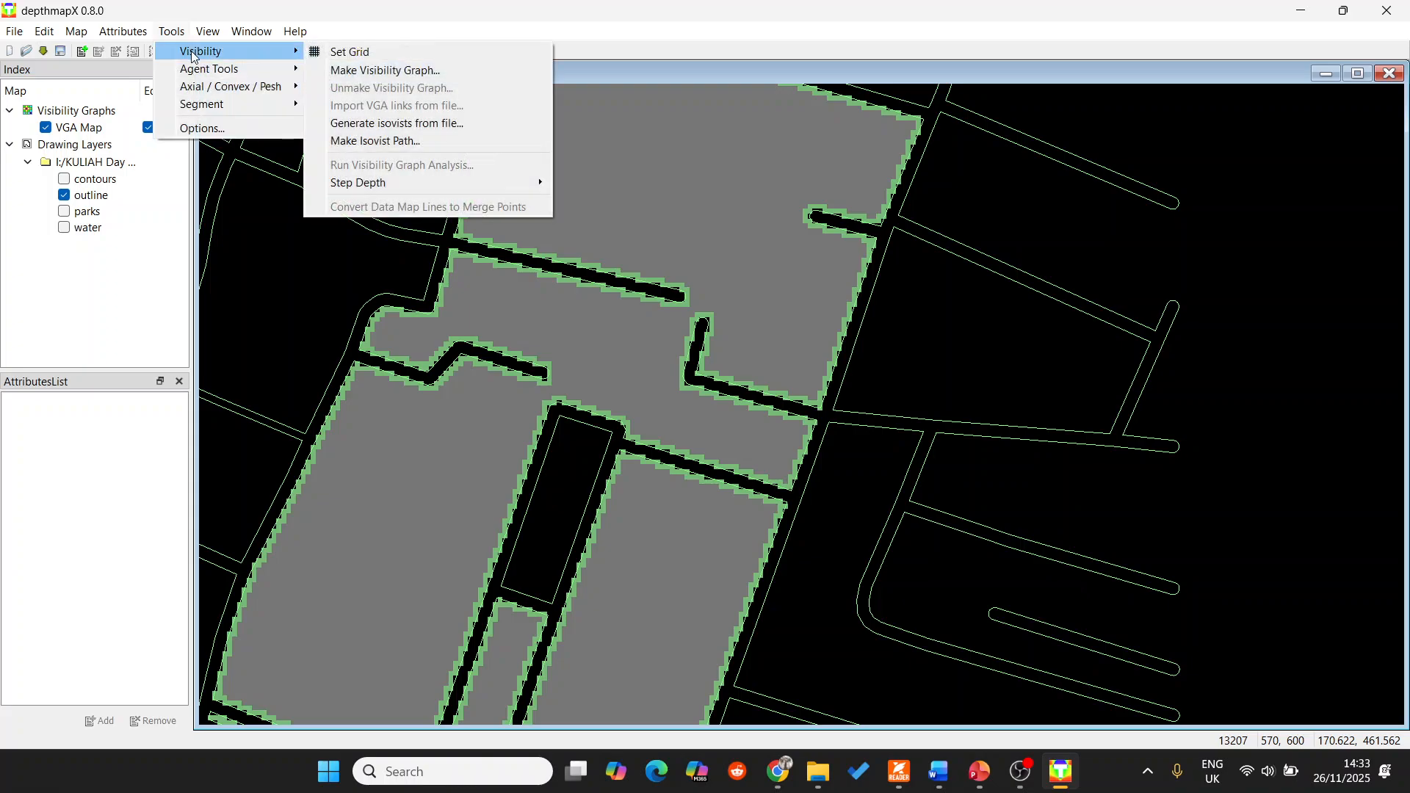
pyautogui.click(416, 73)
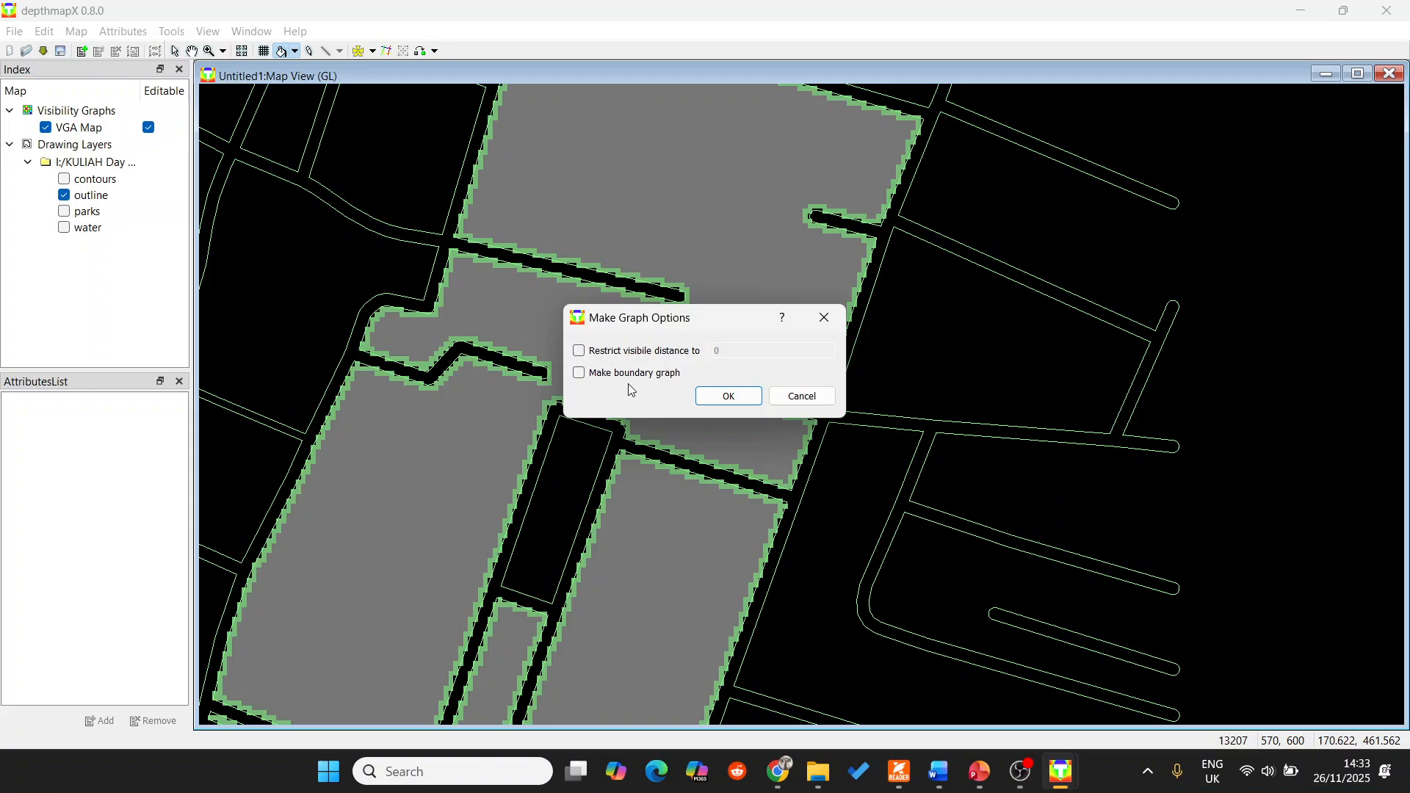
pyautogui.click(709, 401)
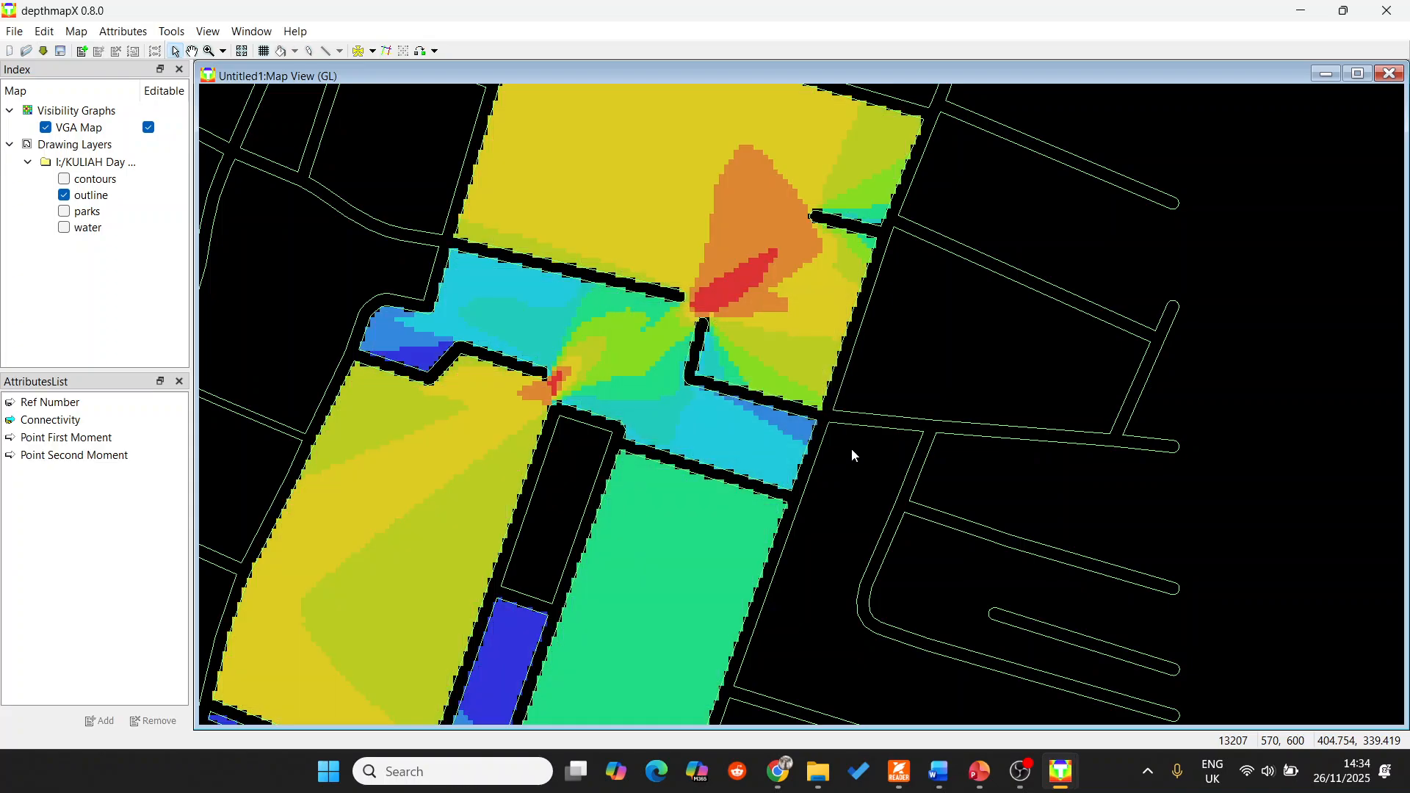
# Examine the connectivity values of cells in and around the orange and red zone of the upper block.
pyautogui.scroll(-1, 783, 332)
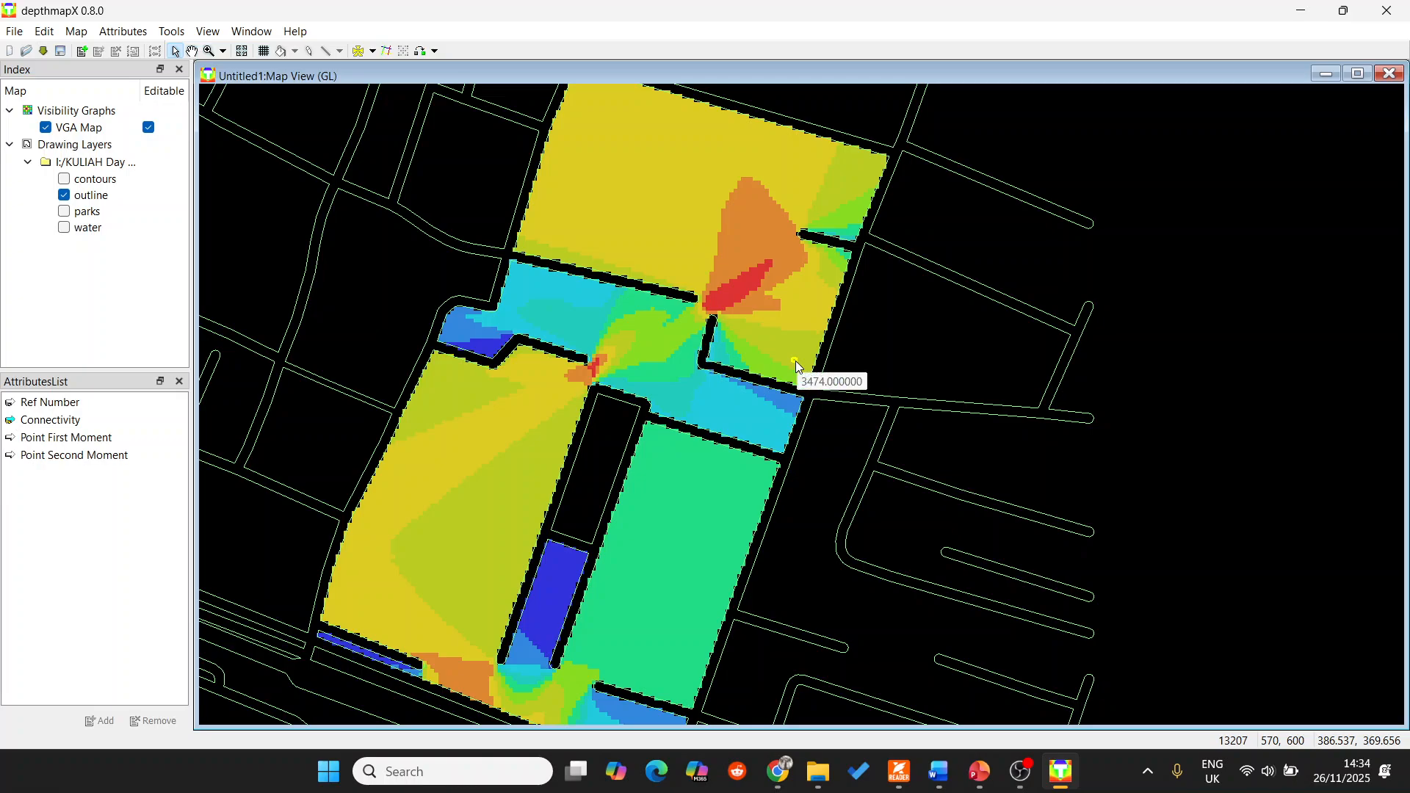
pyautogui.moveTo(797, 312)
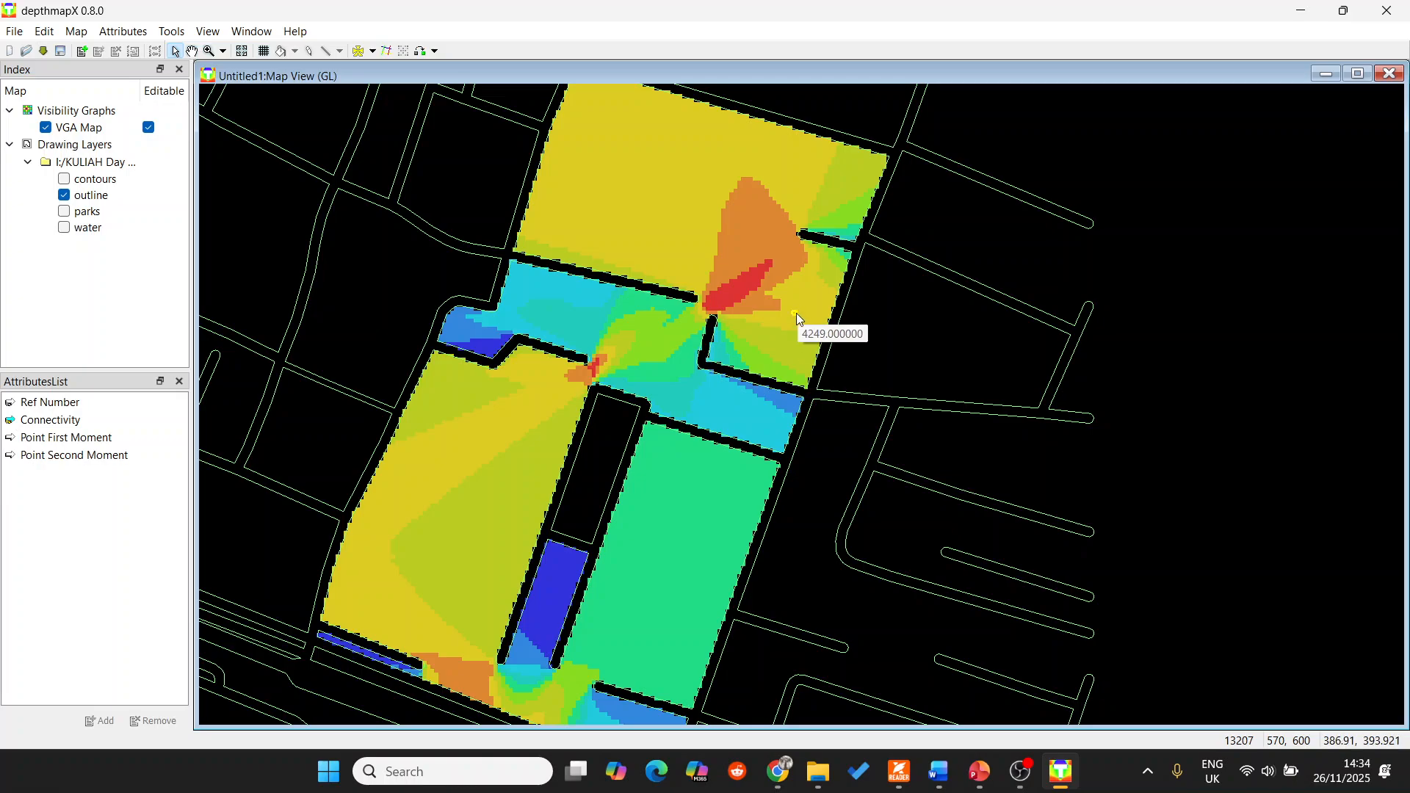
pyautogui.moveTo(770, 271)
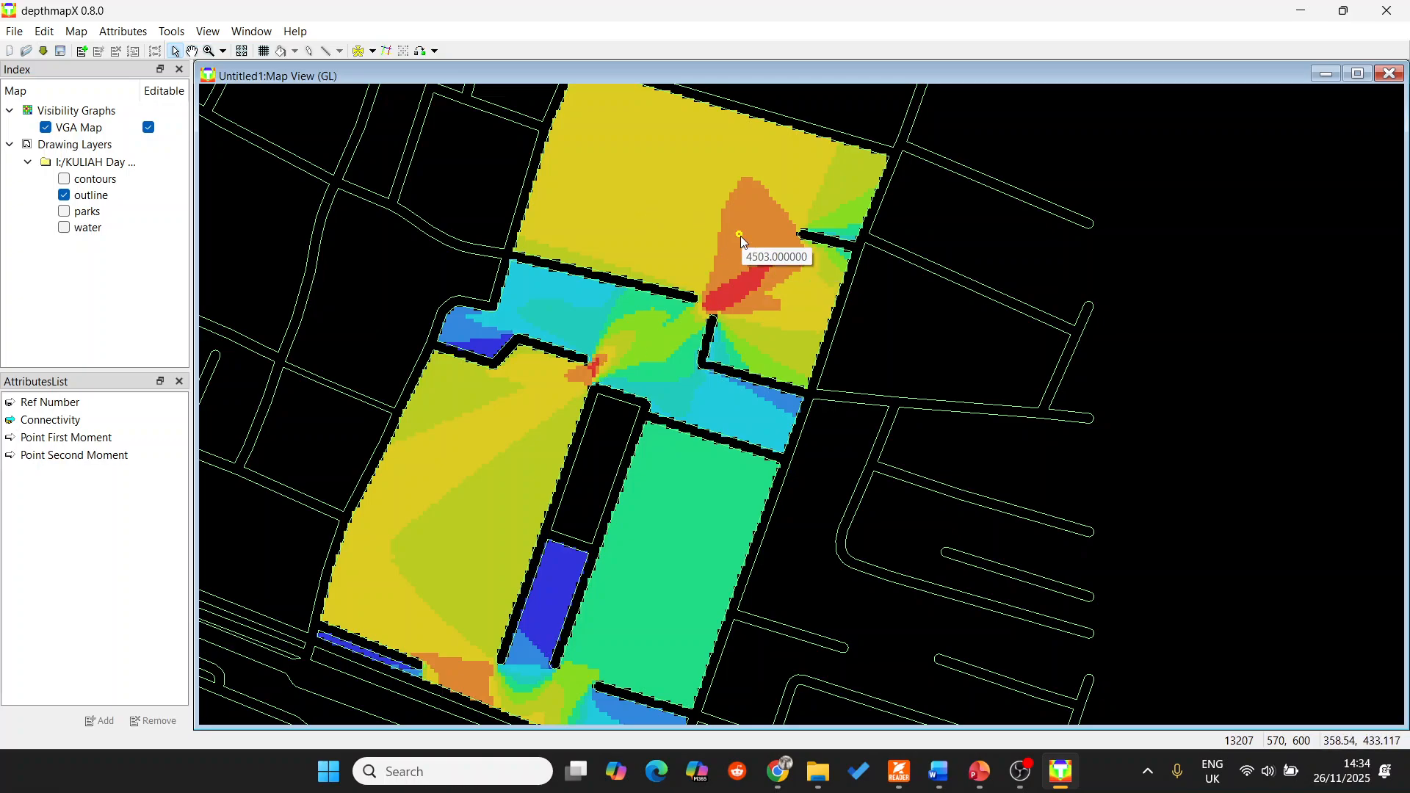
# Examine the connectivity values of cells in the dark blue strip between the two large lower blocks.
pyautogui.moveTo(646, 268)
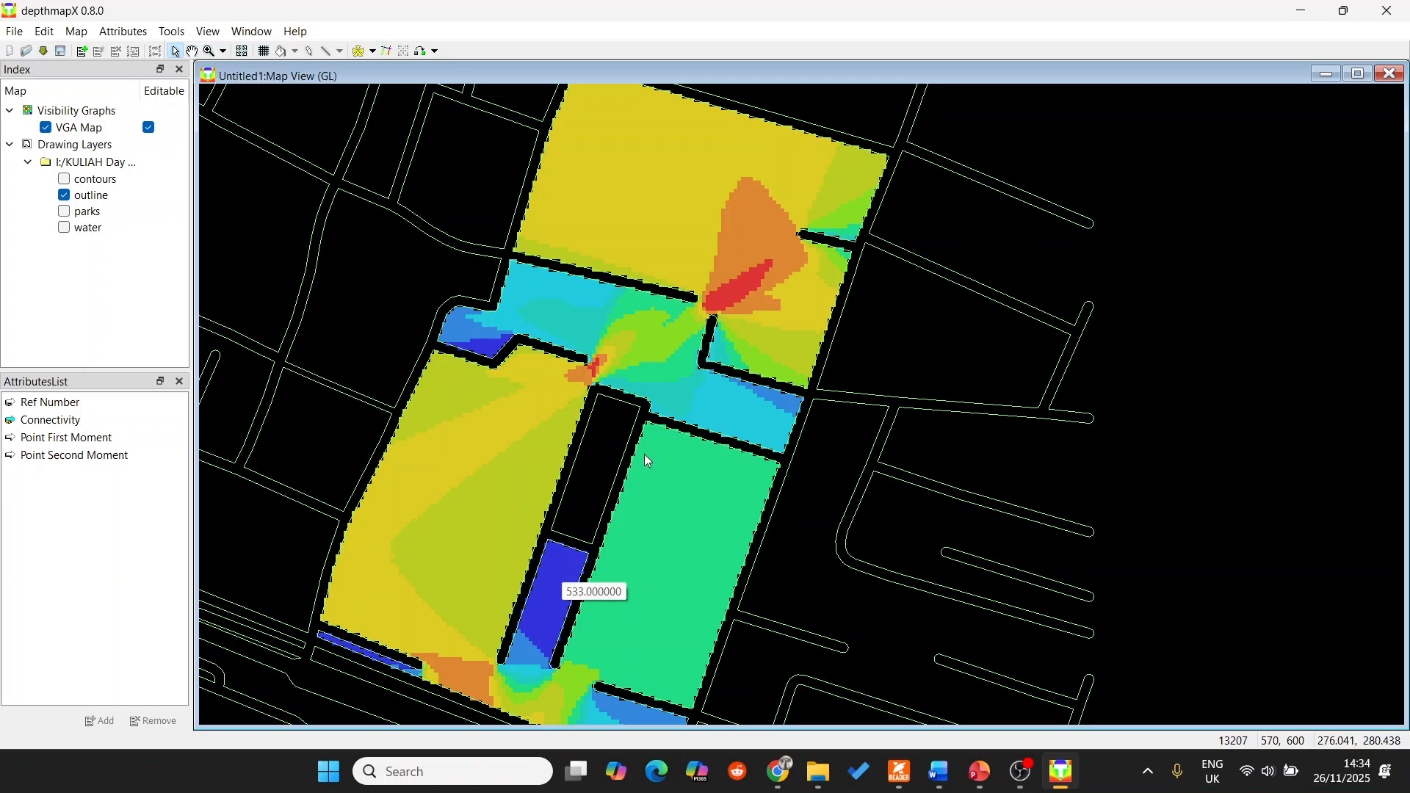
pyautogui.moveTo(681, 416)
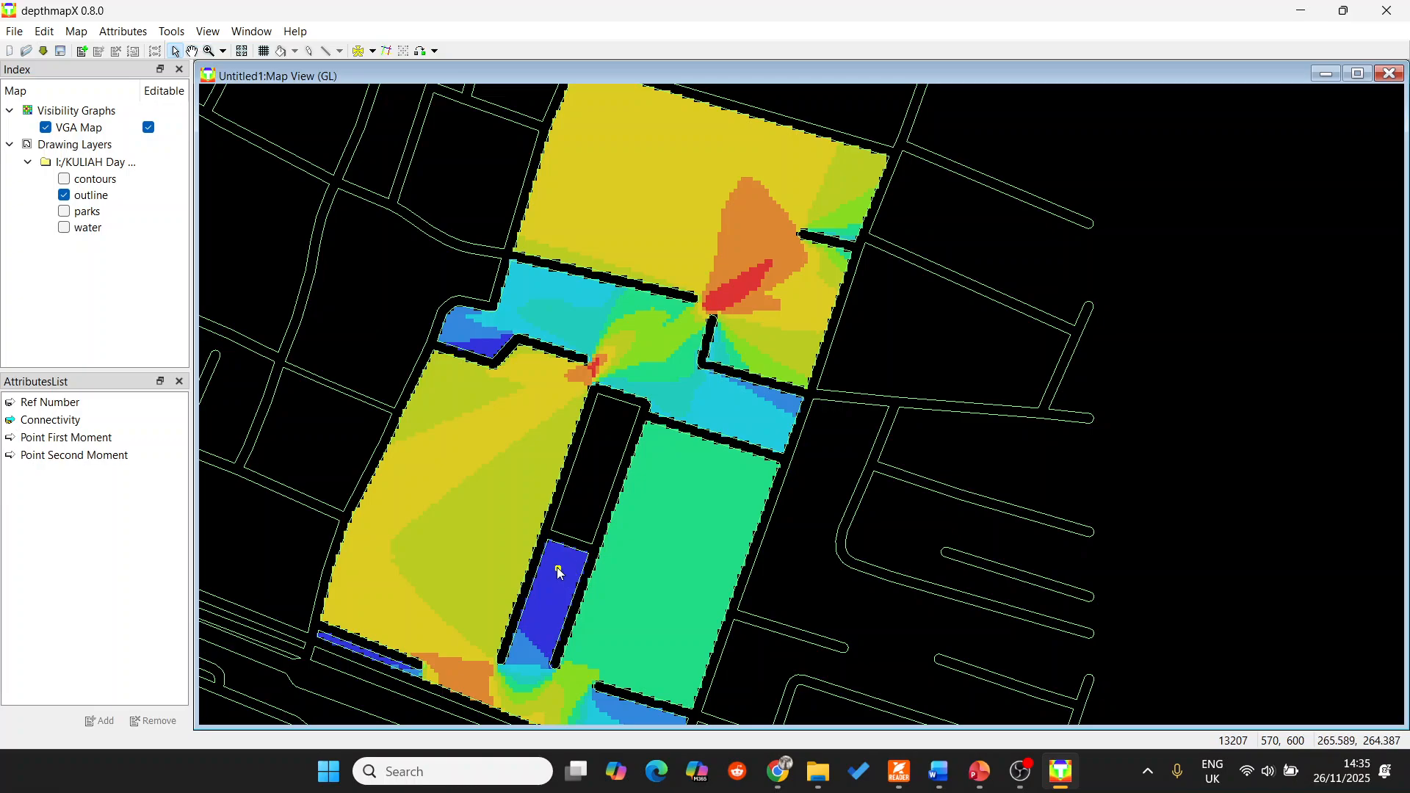
pyautogui.moveTo(557, 567)
# Open the map in a 3D view and move in closer to the coloured blocks.
pyautogui.click(251, 32)
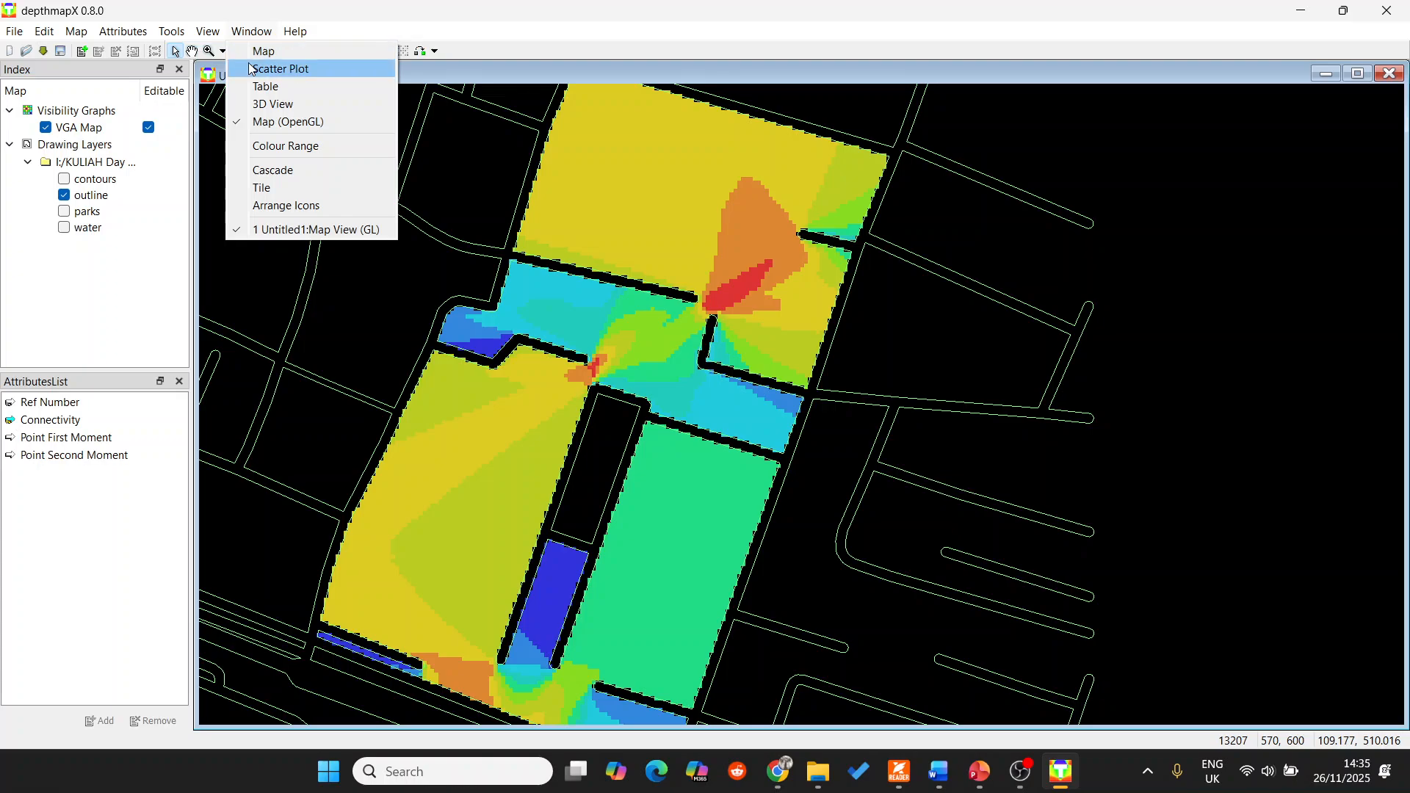
pyautogui.click(280, 113)
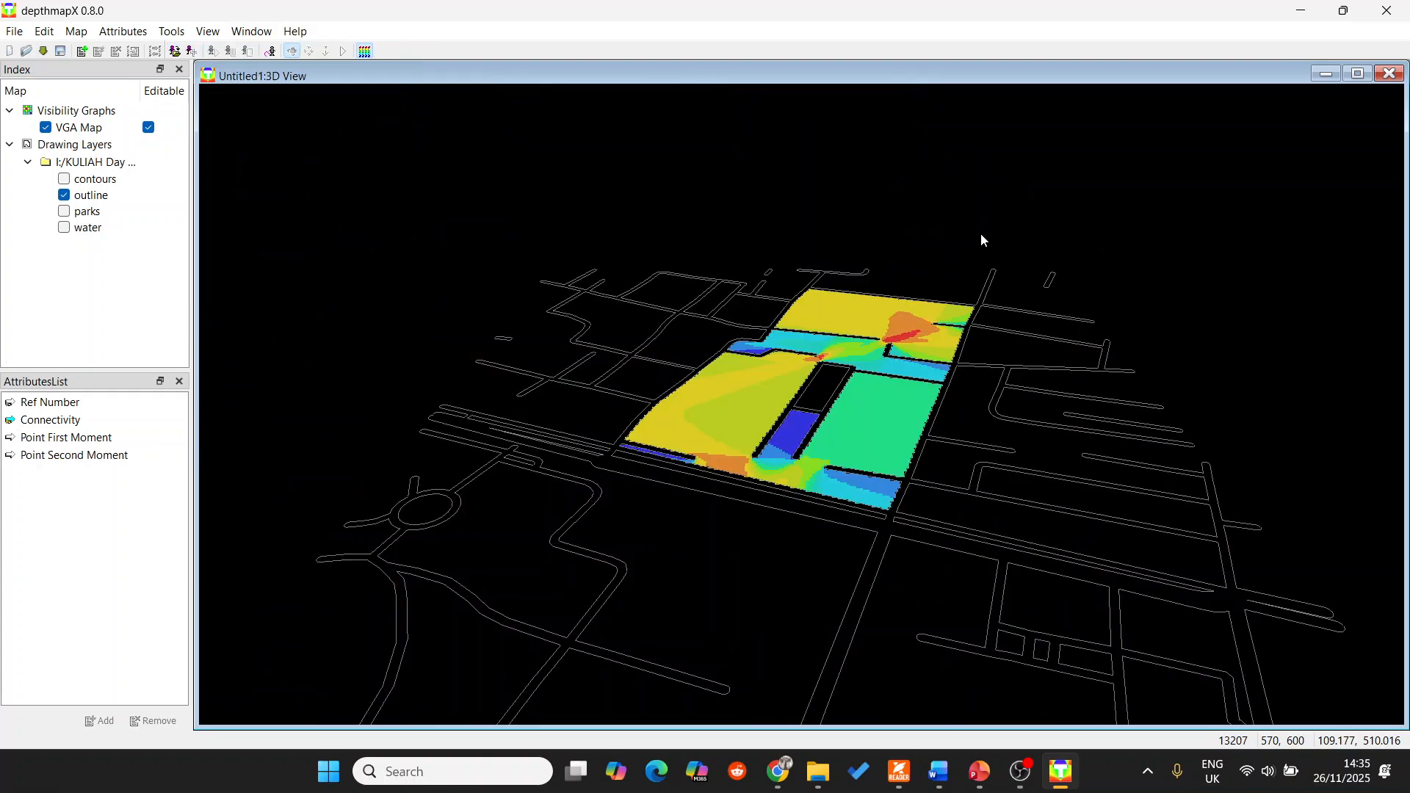
pyautogui.moveTo(983, 240); pyautogui.dragTo(769, 368)
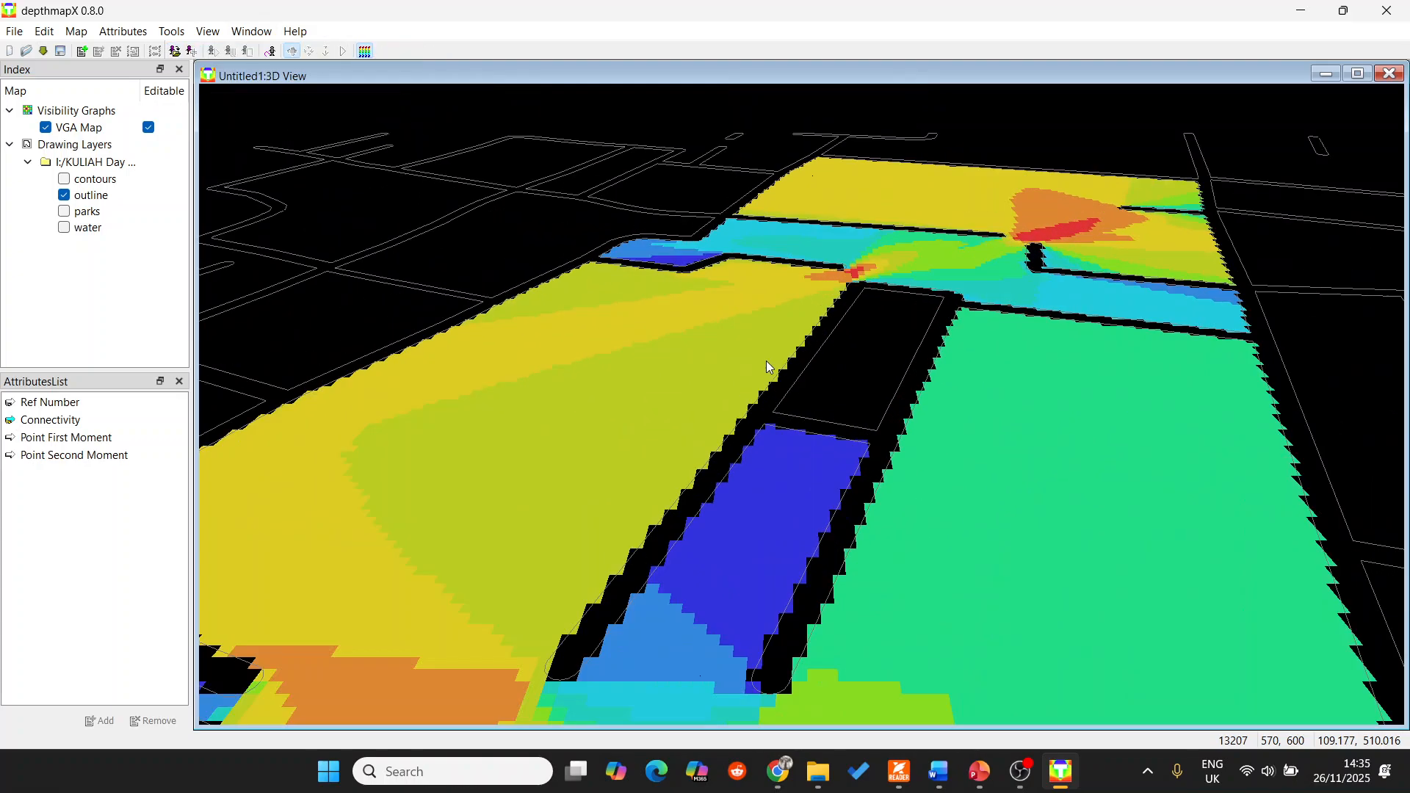
# Add clusters of agents along the open strip below the central blocks, near its west and east junctions.
pyautogui.click(192, 54)
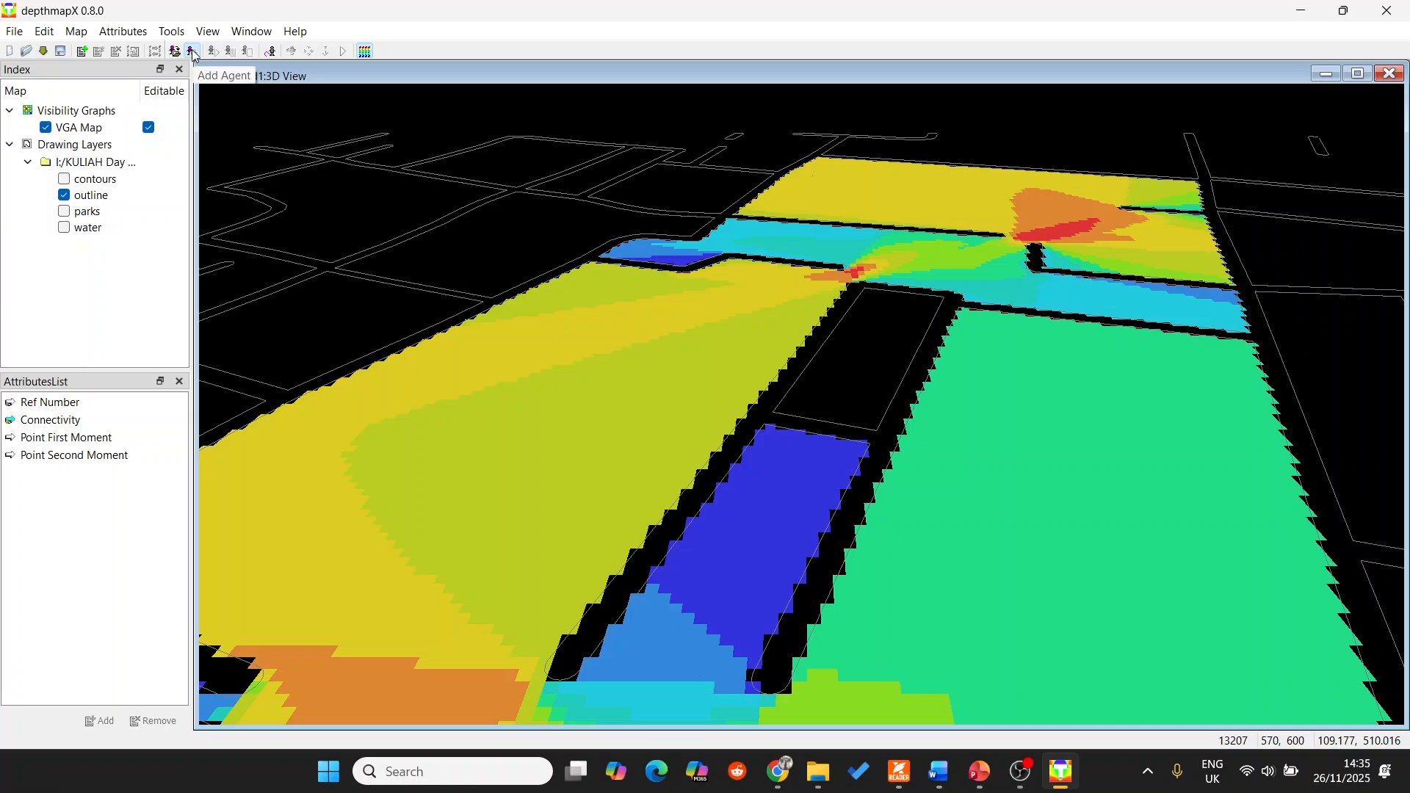
pyautogui.scroll(-2, 622, 259)
pyautogui.scroll(1, 791, 510)
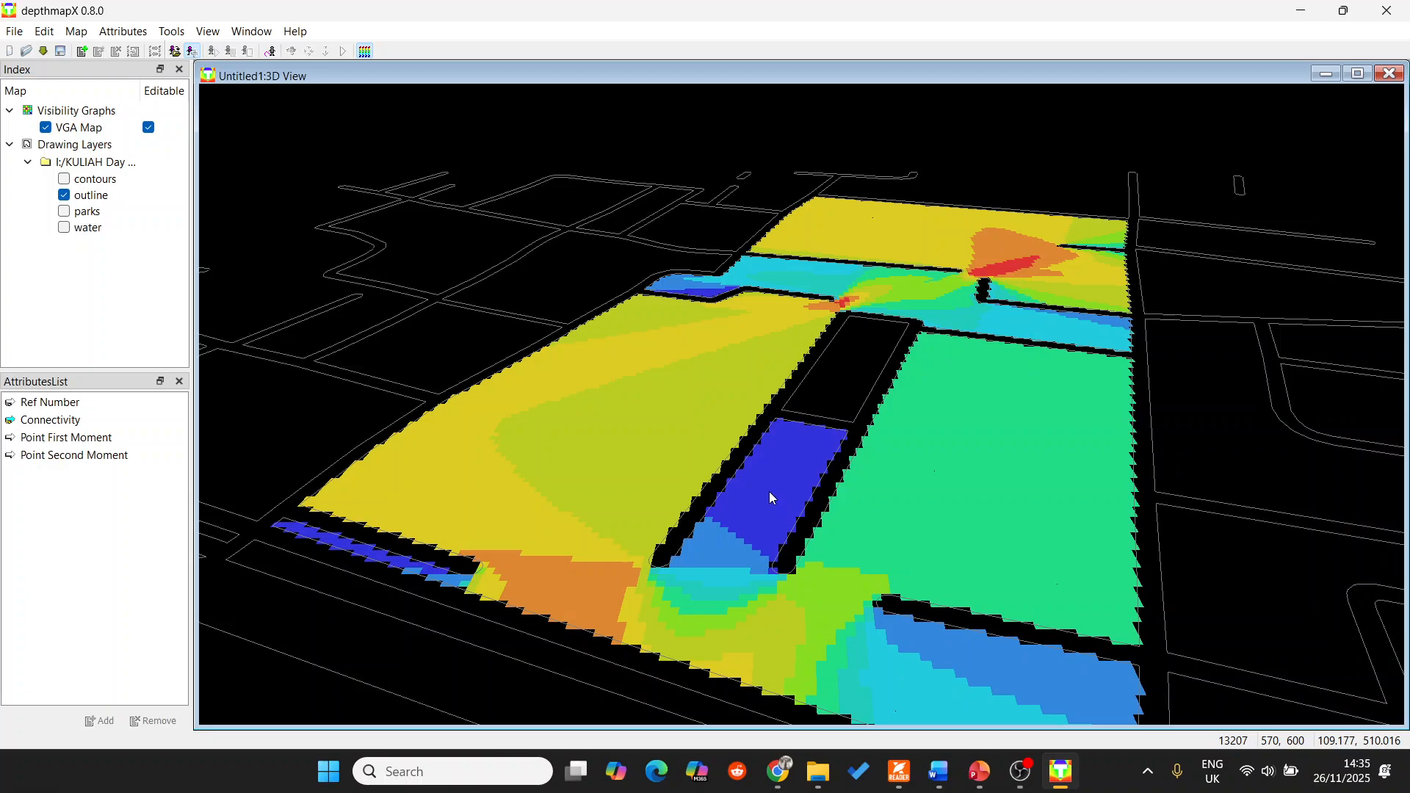
pyautogui.click(567, 588)
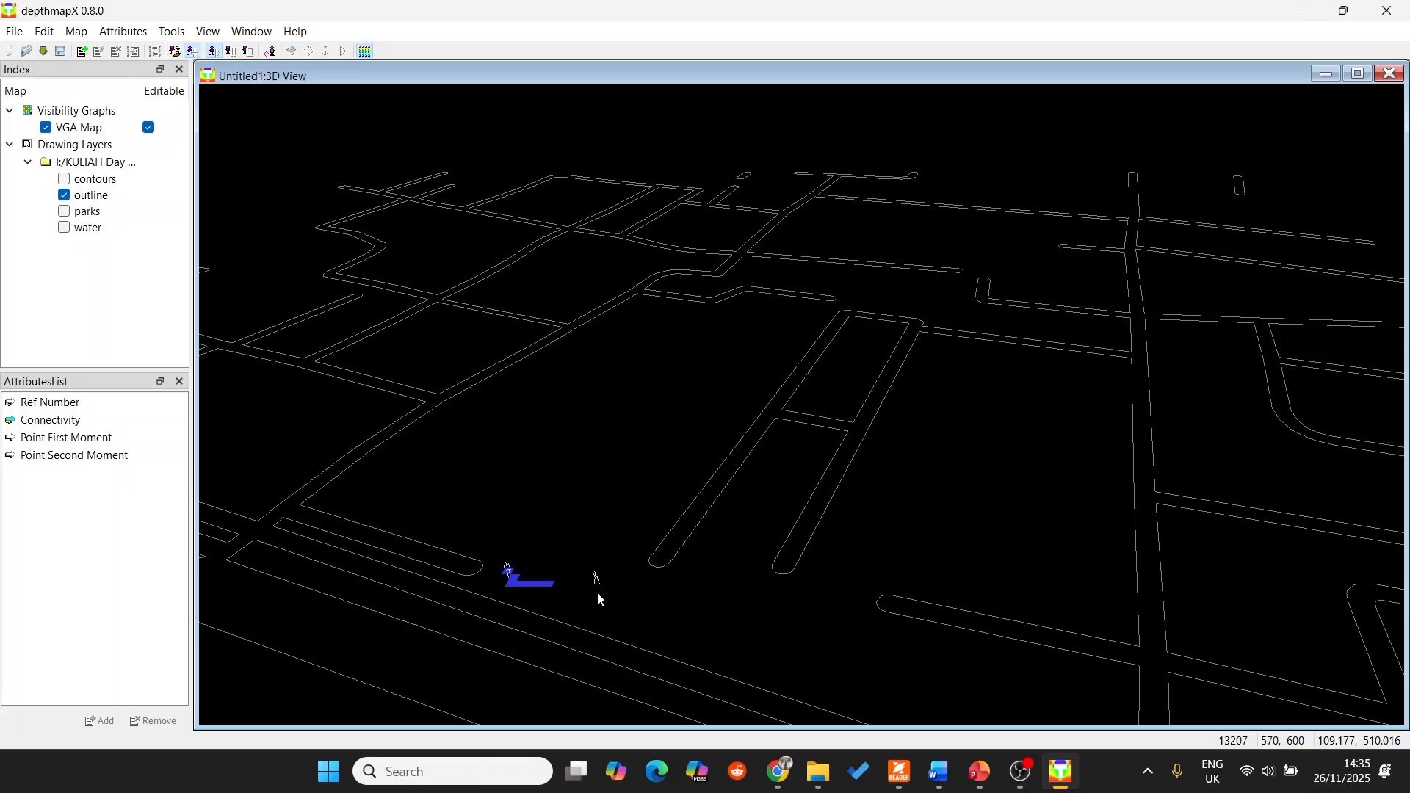
pyautogui.click(757, 656)
pyautogui.click(756, 656)
pyautogui.click(823, 662)
pyautogui.click(814, 685)
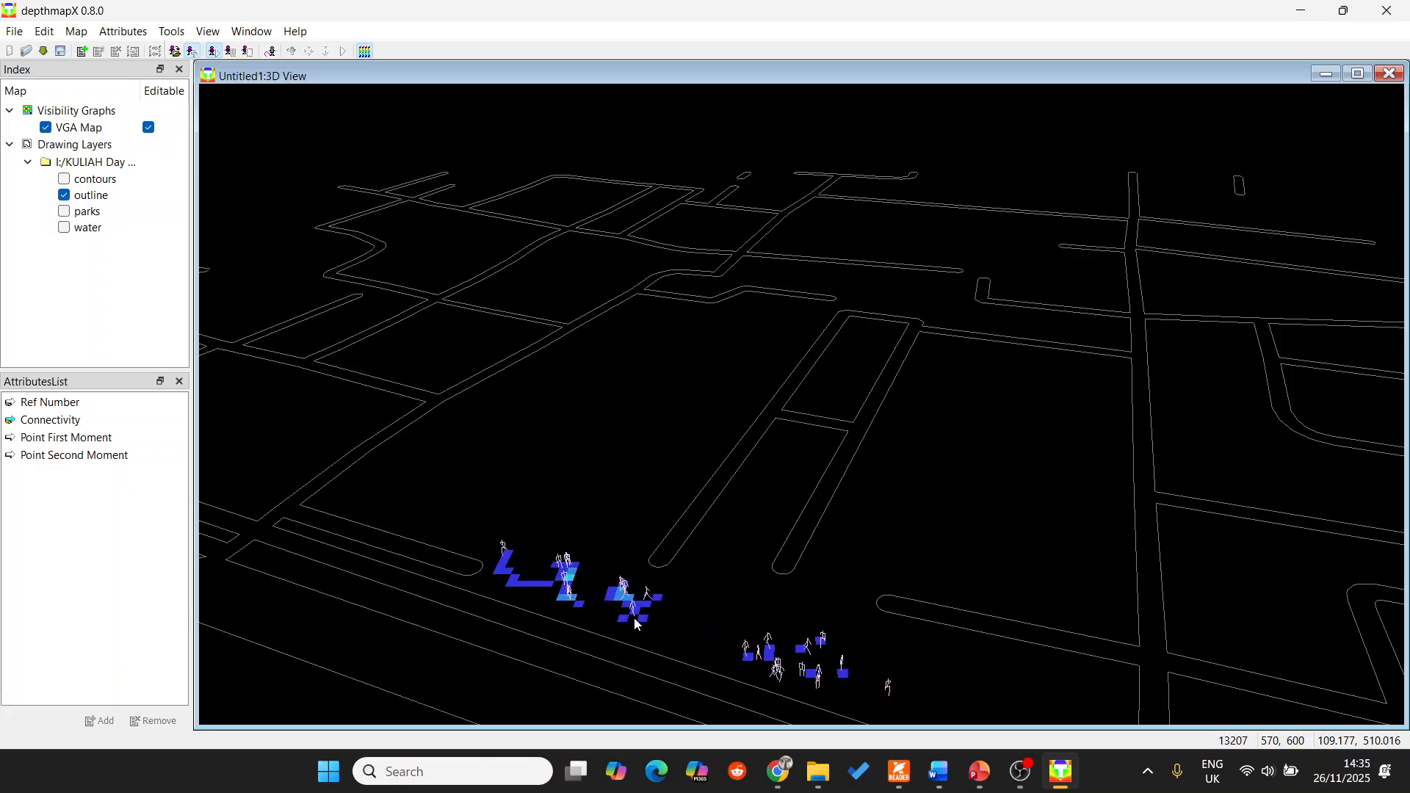
pyautogui.click(539, 589)
pyautogui.click(536, 589)
pyautogui.click(575, 599)
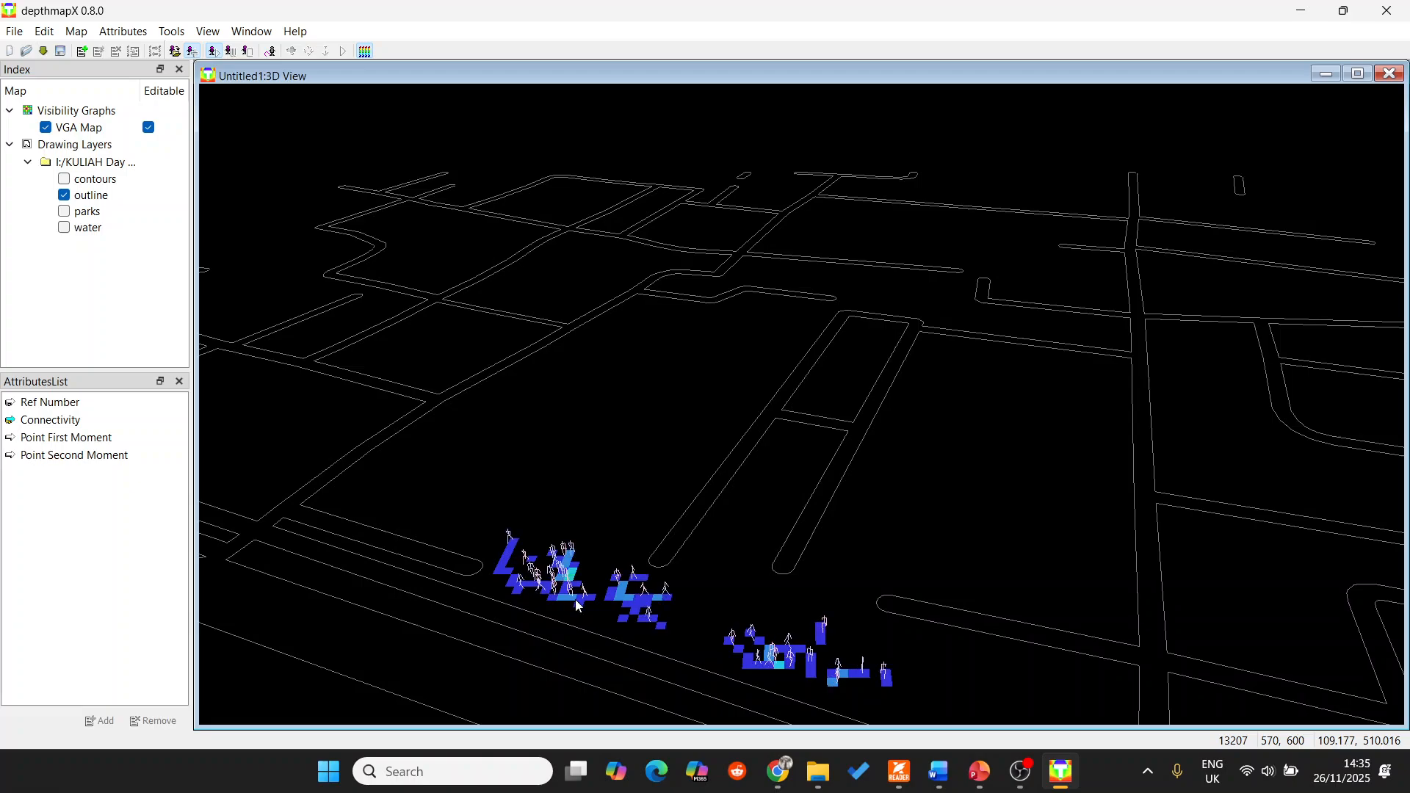
pyautogui.click(502, 573)
pyautogui.click(547, 590)
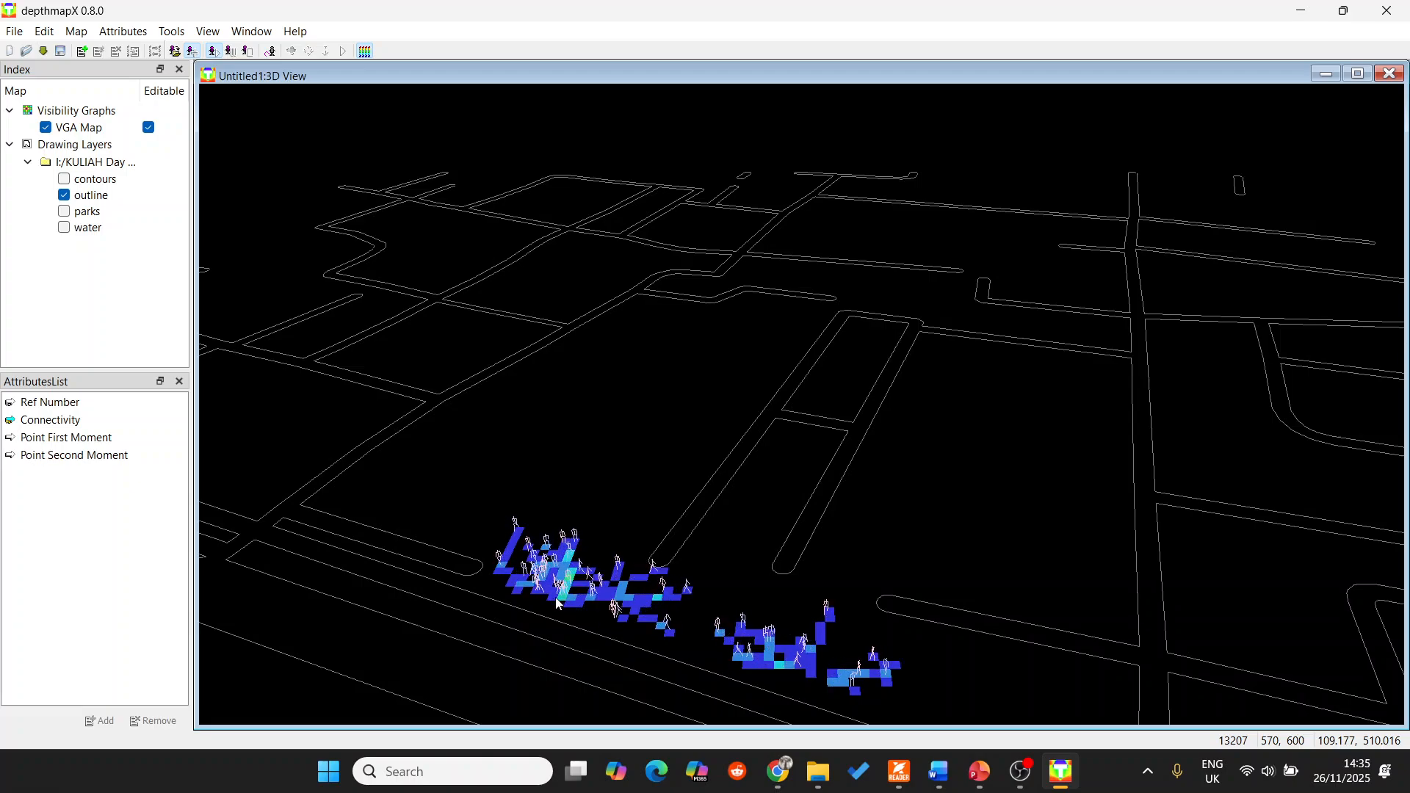
pyautogui.click(817, 669)
pyautogui.click(836, 678)
pyautogui.click(835, 678)
pyautogui.click(838, 679)
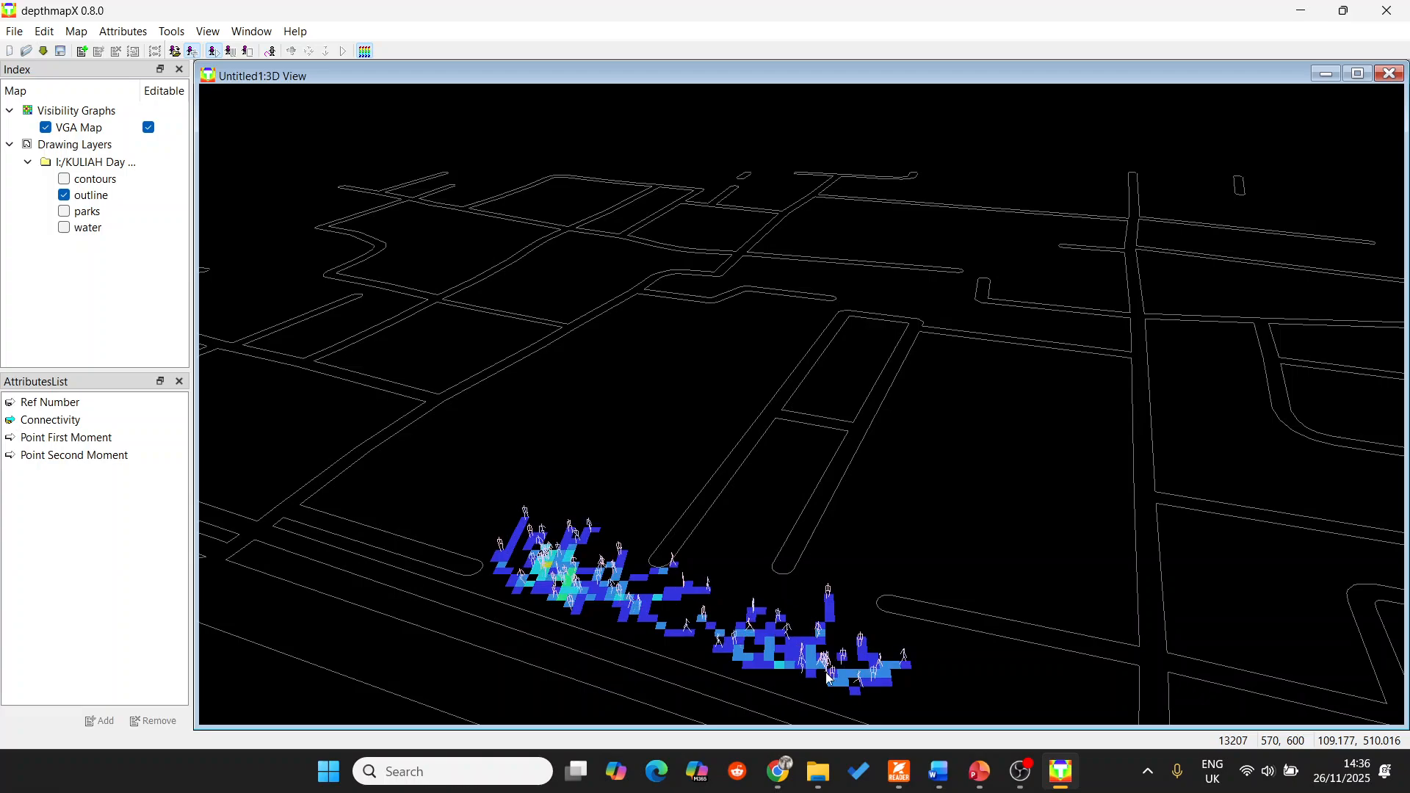
pyautogui.click(848, 685)
pyautogui.click(884, 694)
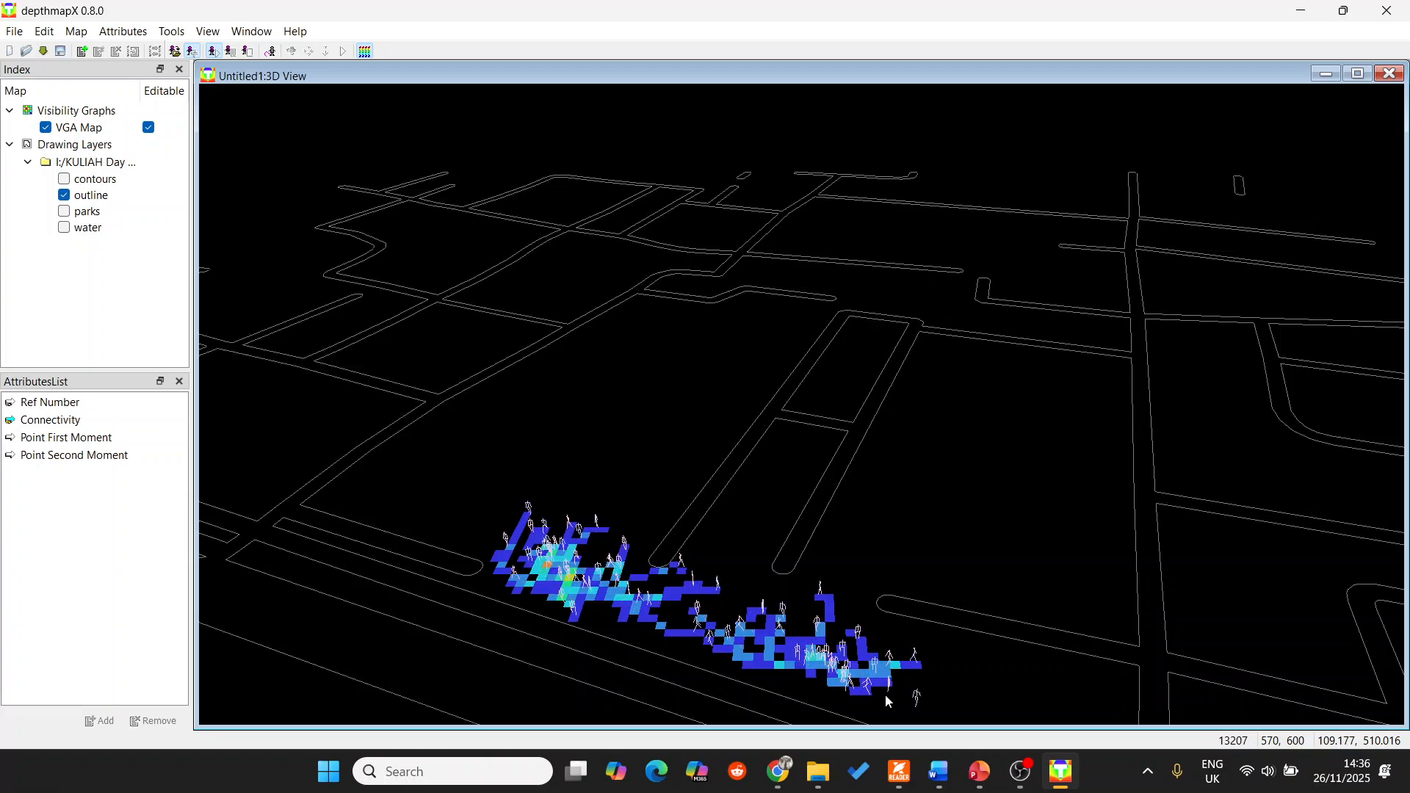
# Add agents around the passage at the upper end of the narrow central block.
pyautogui.click(817, 311)
pyautogui.click(818, 313)
pyautogui.click(819, 314)
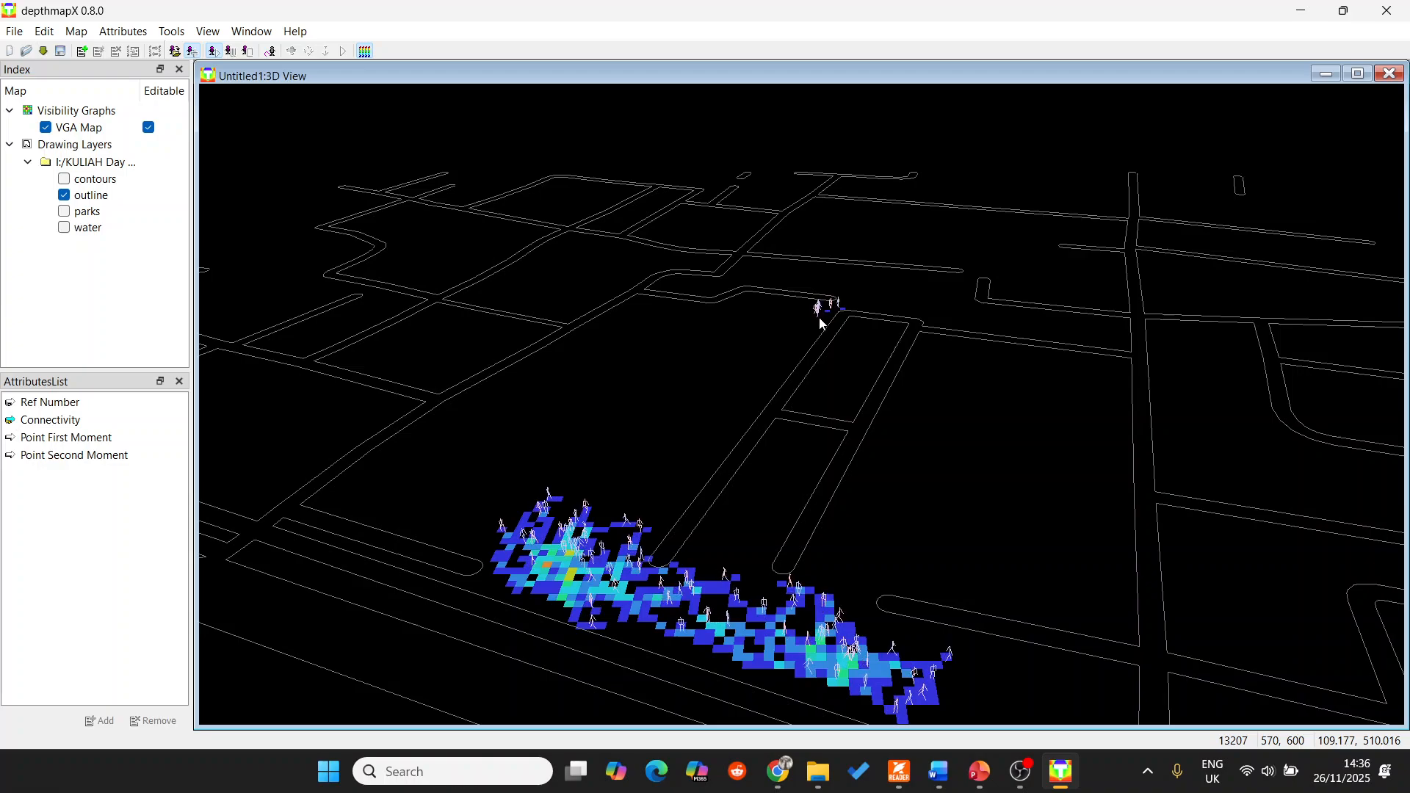
pyautogui.click(811, 313)
pyautogui.click(806, 313)
pyautogui.click(808, 316)
pyautogui.click(809, 317)
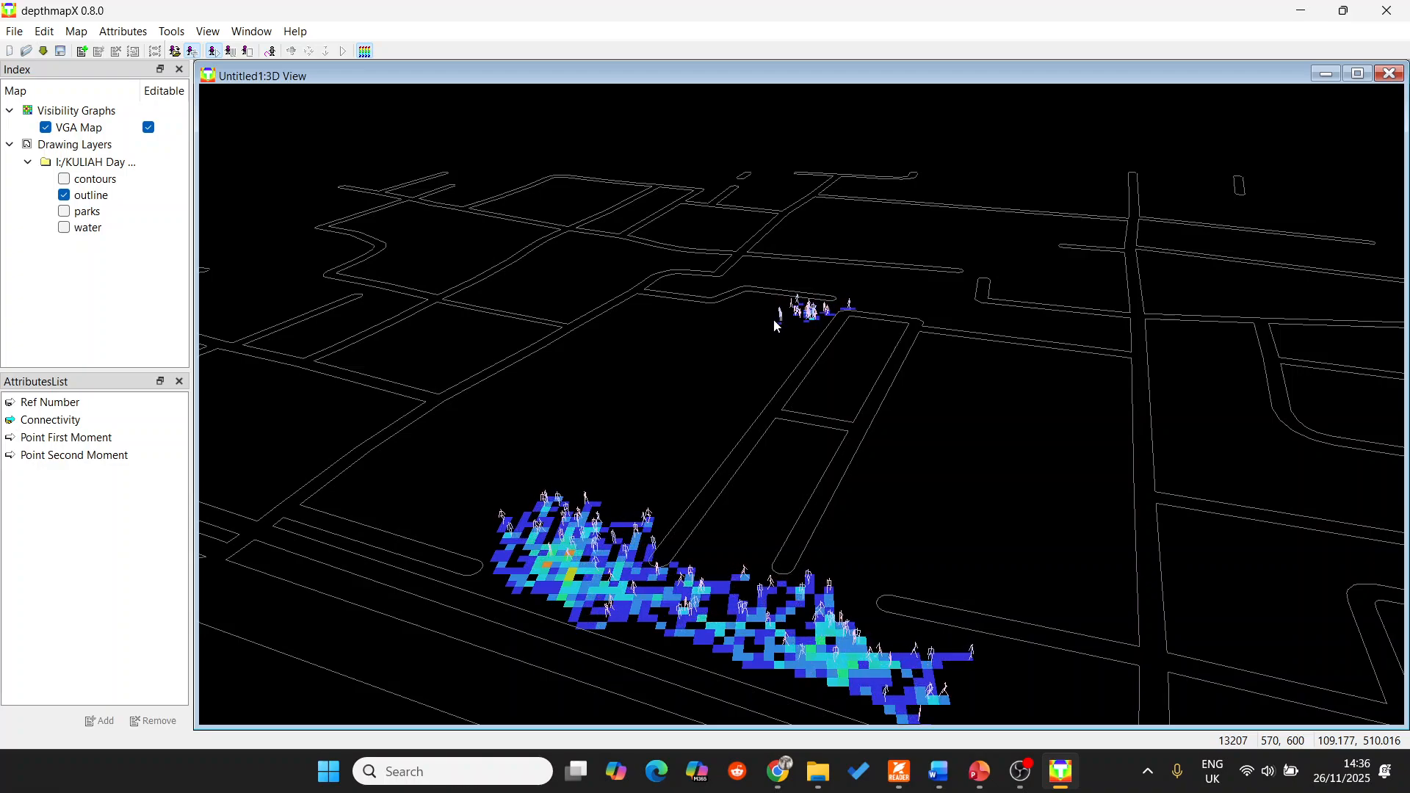
pyautogui.click(776, 321)
pyautogui.click(779, 325)
pyautogui.click(771, 323)
pyautogui.click(765, 316)
pyautogui.click(775, 327)
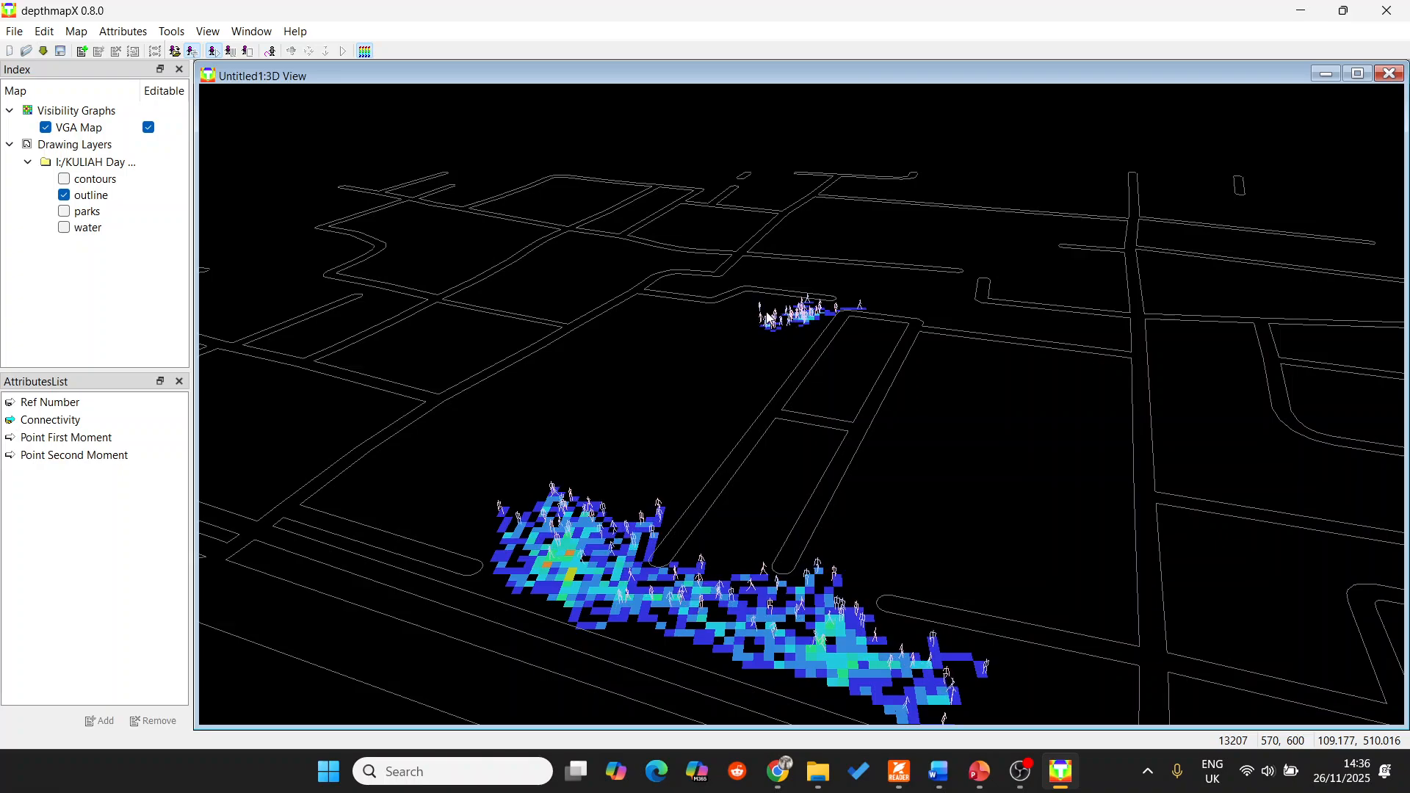
pyautogui.click(767, 327)
pyautogui.click(773, 333)
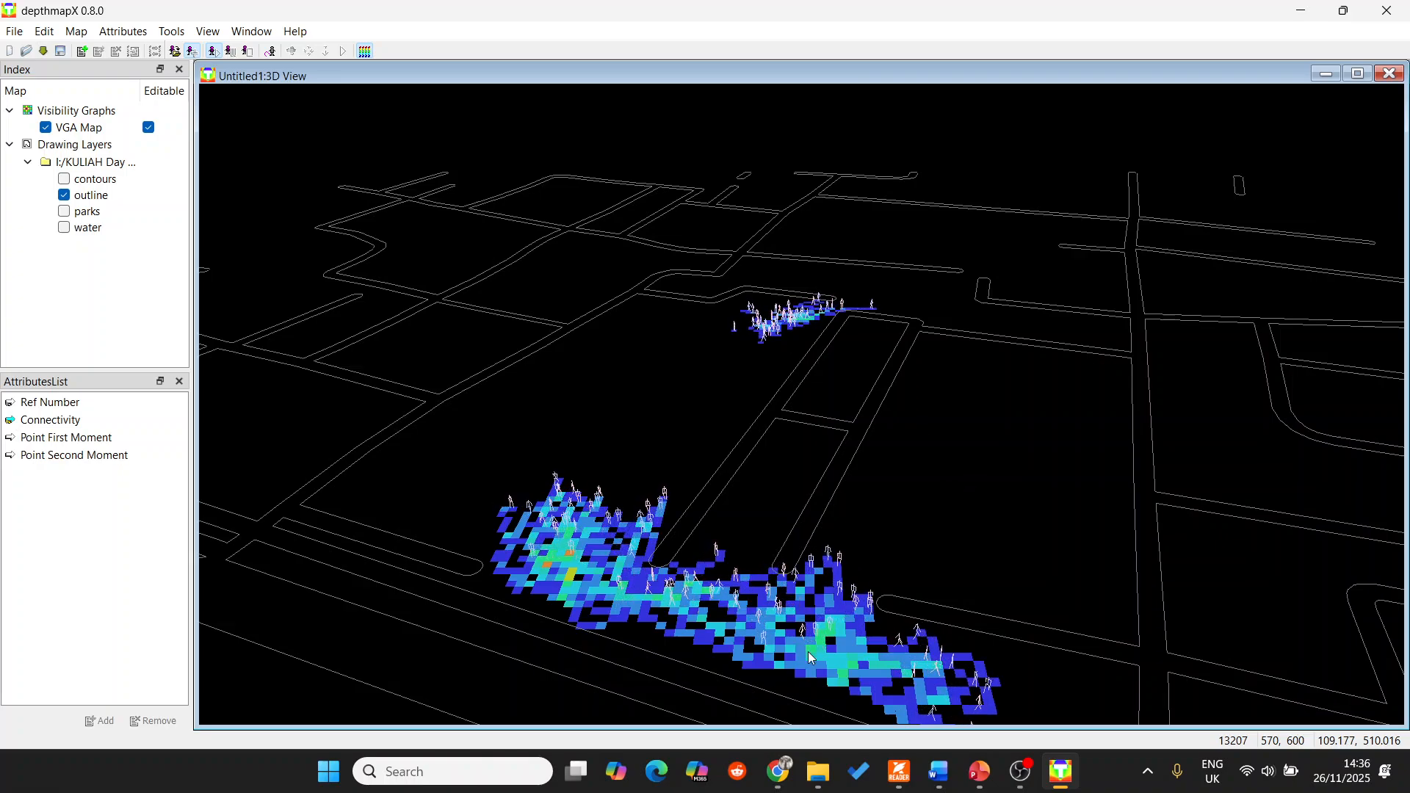
# Add more agents to the western cluster on the lower strip, beside the end of the rounded street outline.
pyautogui.click(546, 581)
pyautogui.click(553, 582)
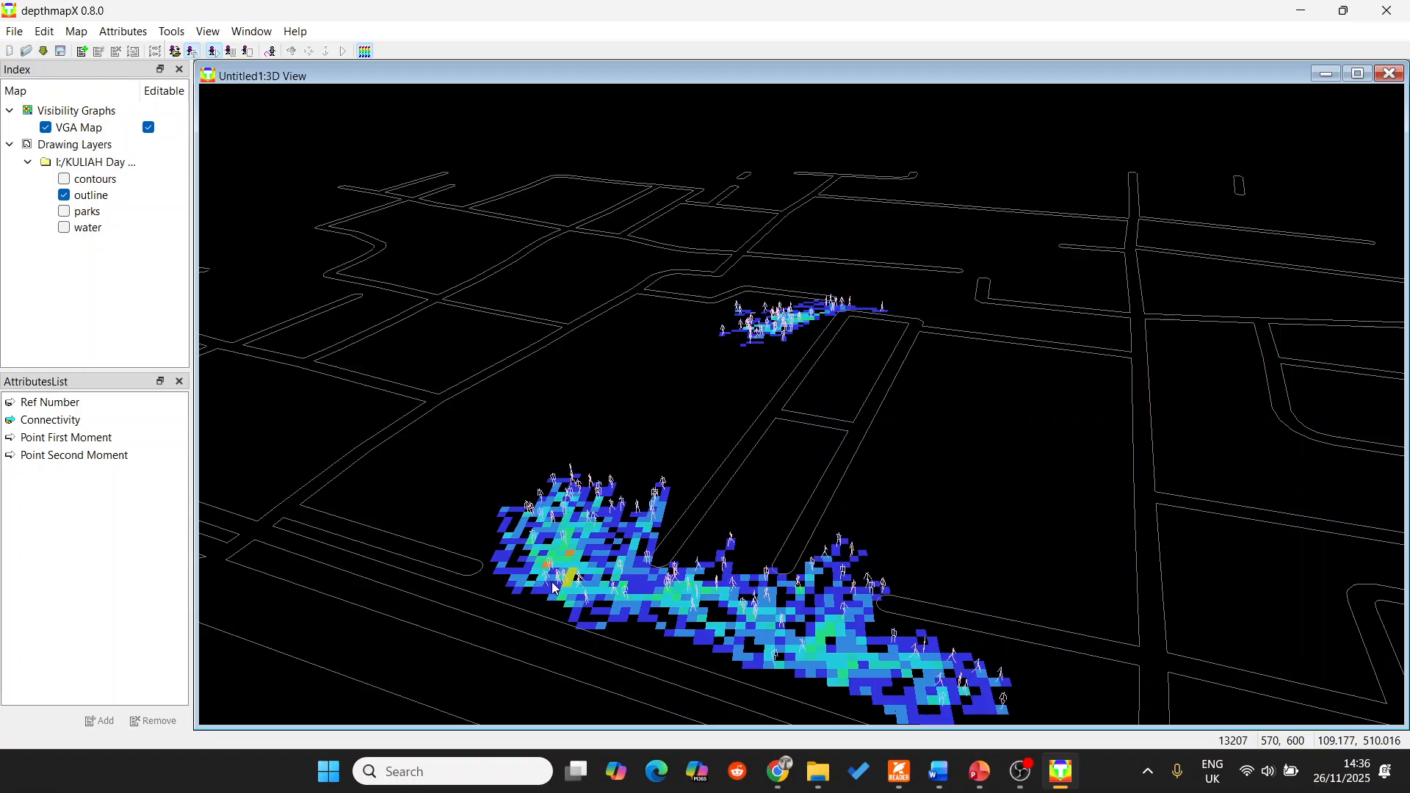
pyautogui.click(573, 590)
pyautogui.click(592, 601)
pyautogui.click(573, 587)
pyautogui.click(548, 589)
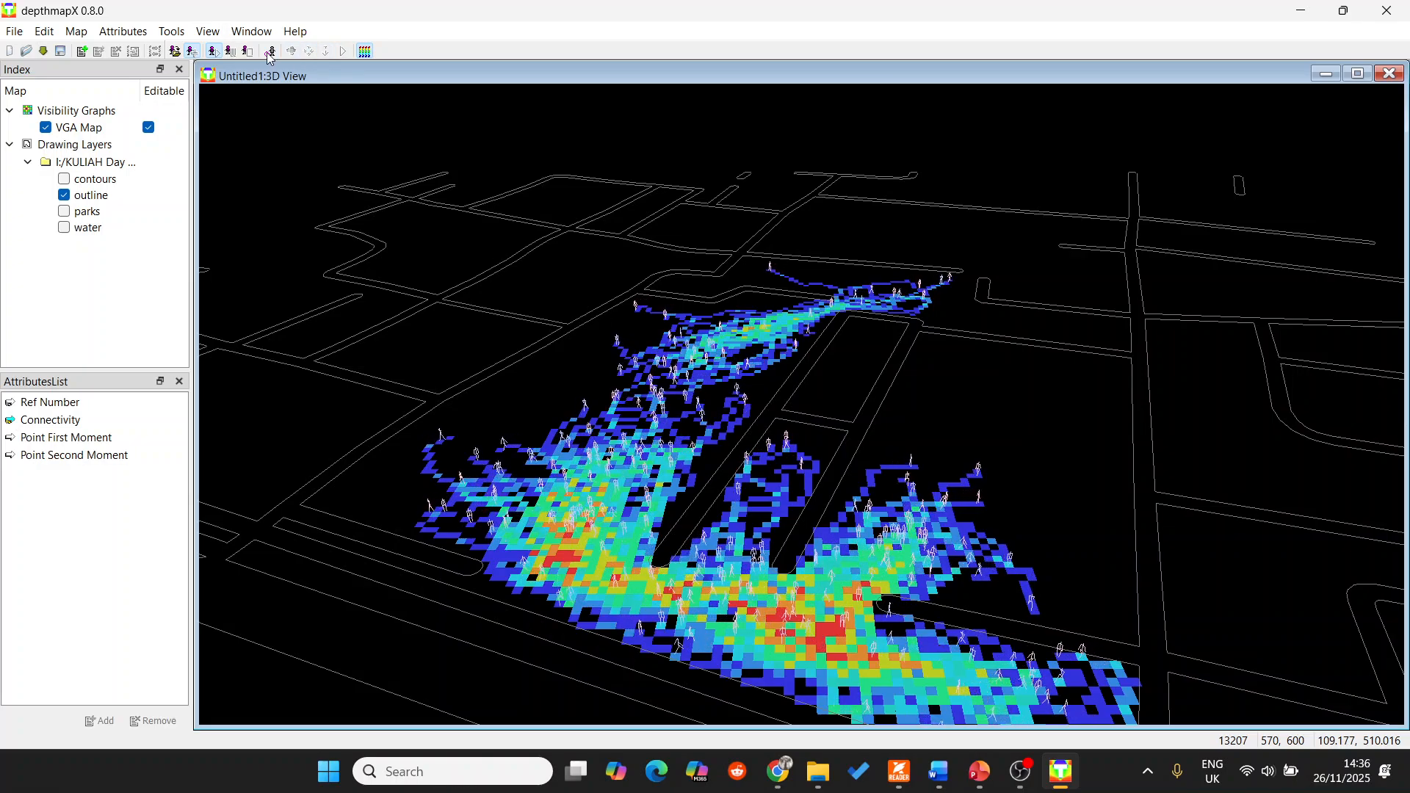
# Inspect the agents' movement heat map up close by panning and rotating the 3D view.
pyautogui.scroll(3, 936, 420)
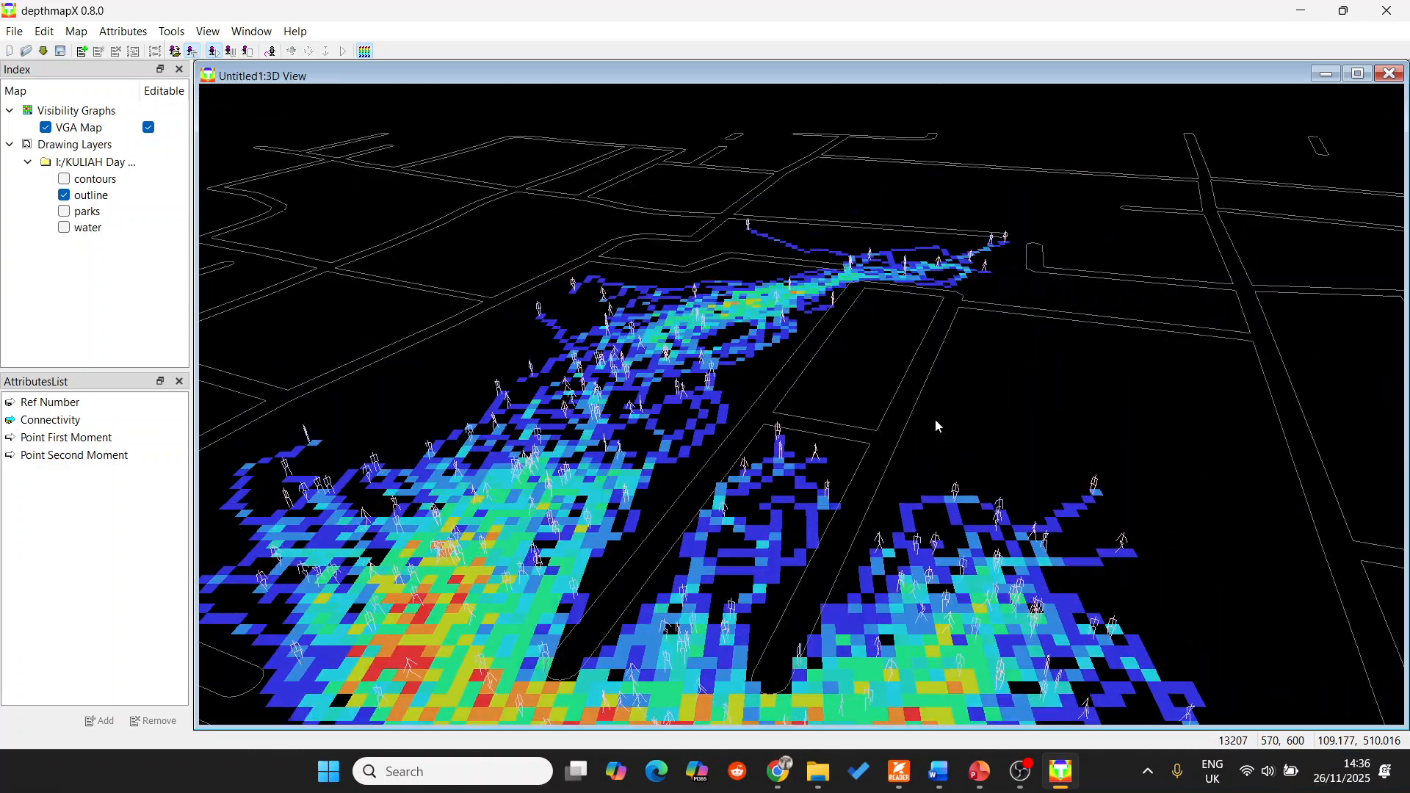
pyautogui.scroll(-3, 937, 423)
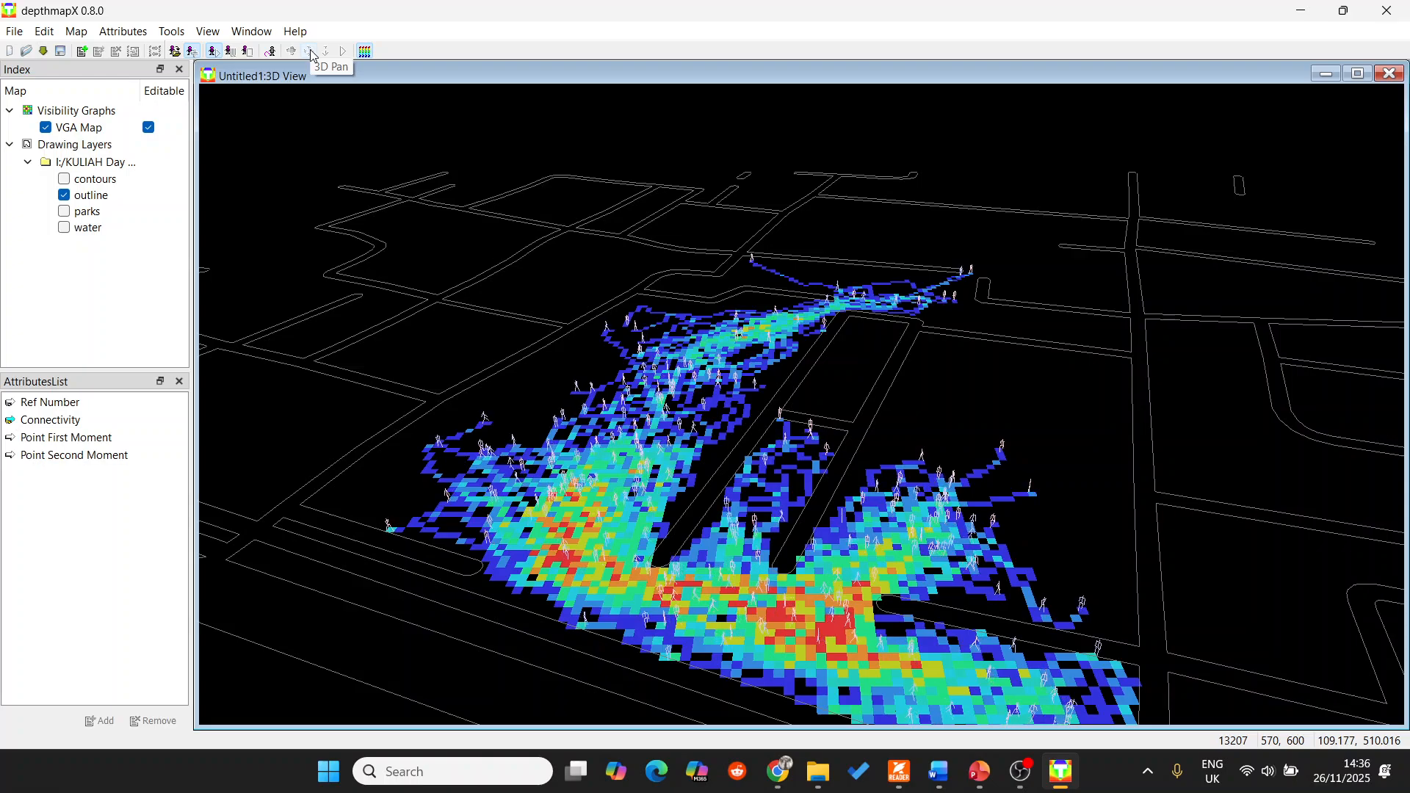
pyautogui.click(309, 50)
pyautogui.moveTo(887, 430); pyautogui.dragTo(947, 452)
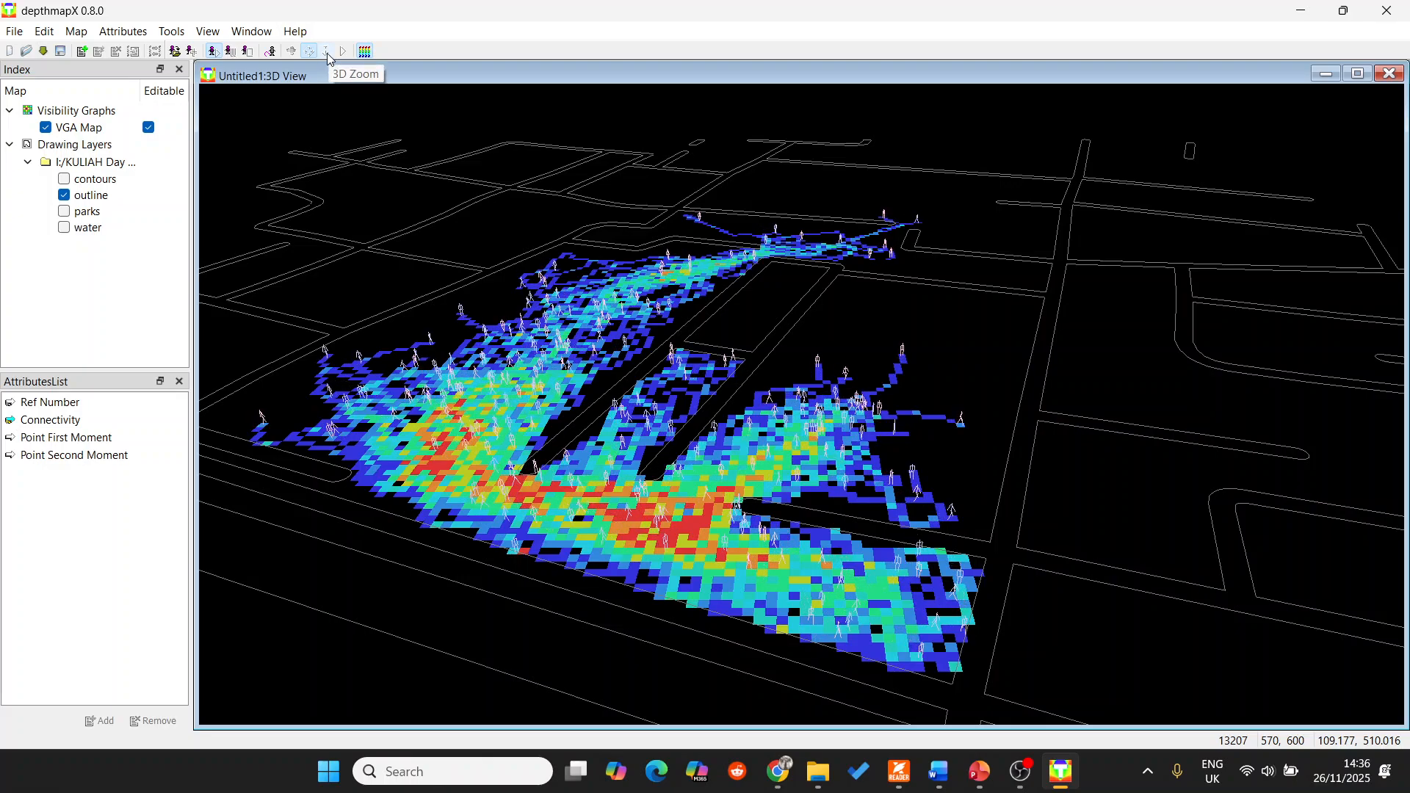
pyautogui.click(293, 53)
pyautogui.moveTo(863, 403); pyautogui.dragTo(583, 400)
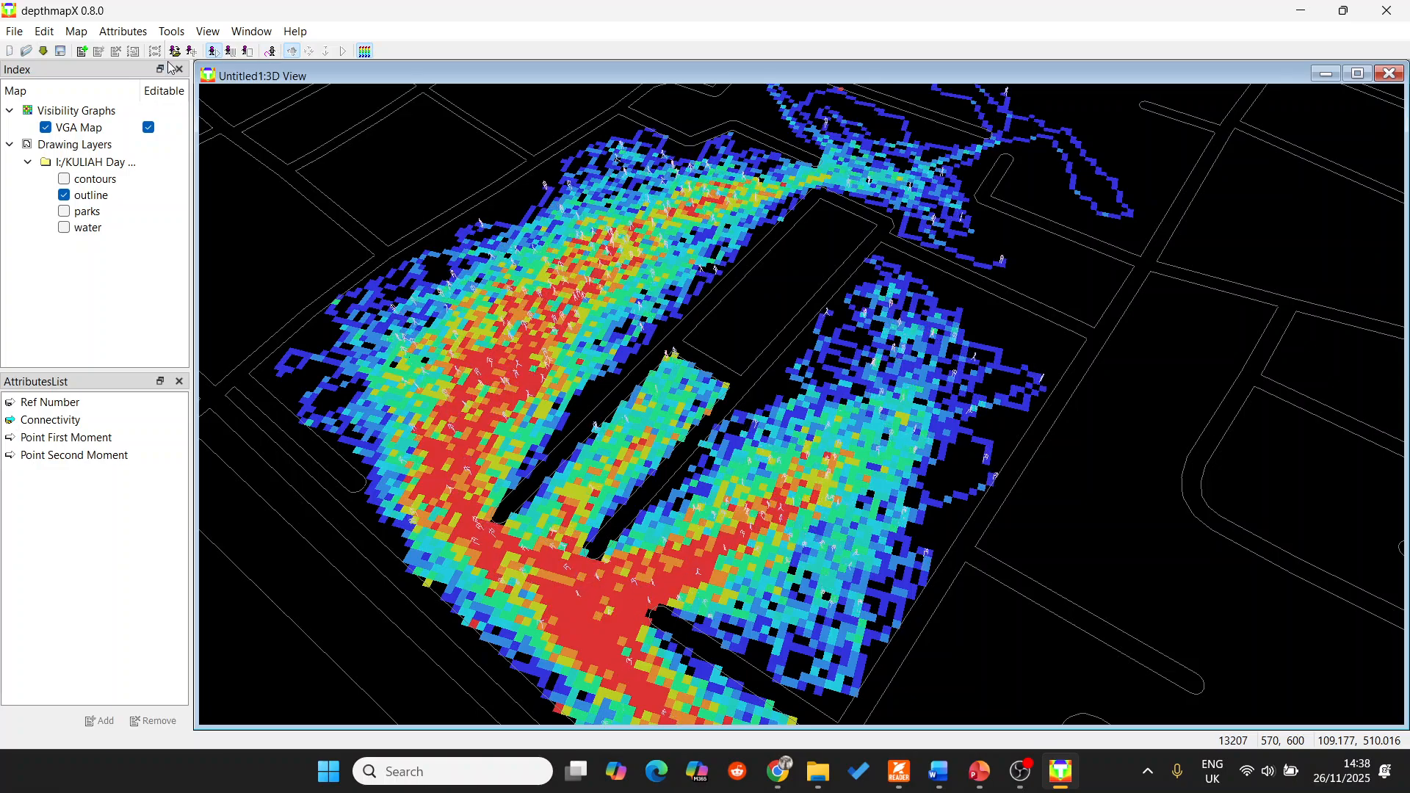
# Display the agent trails over the connectivity map, and turn them off again.
pyautogui.click(248, 53)
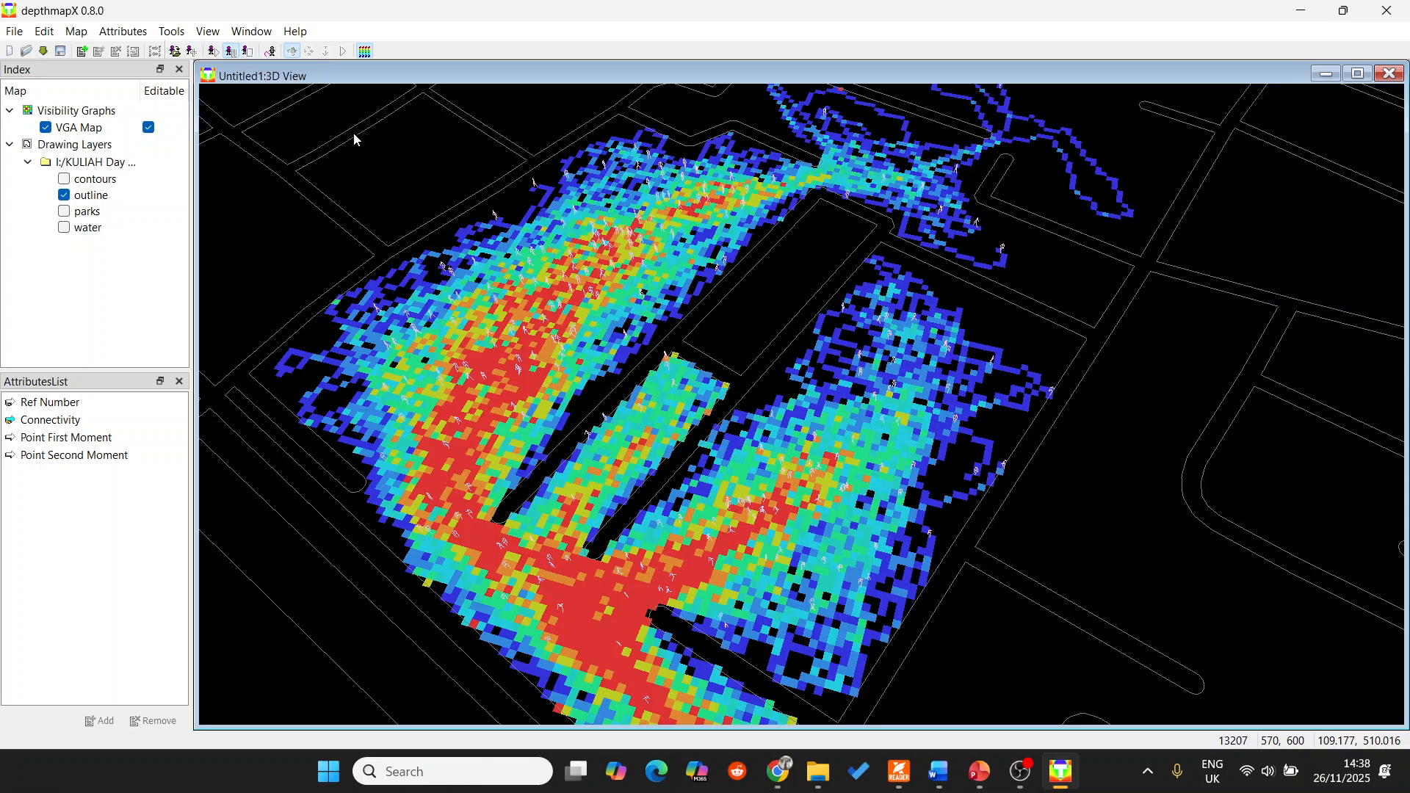
pyautogui.click(271, 53)
pyautogui.click(758, 283)
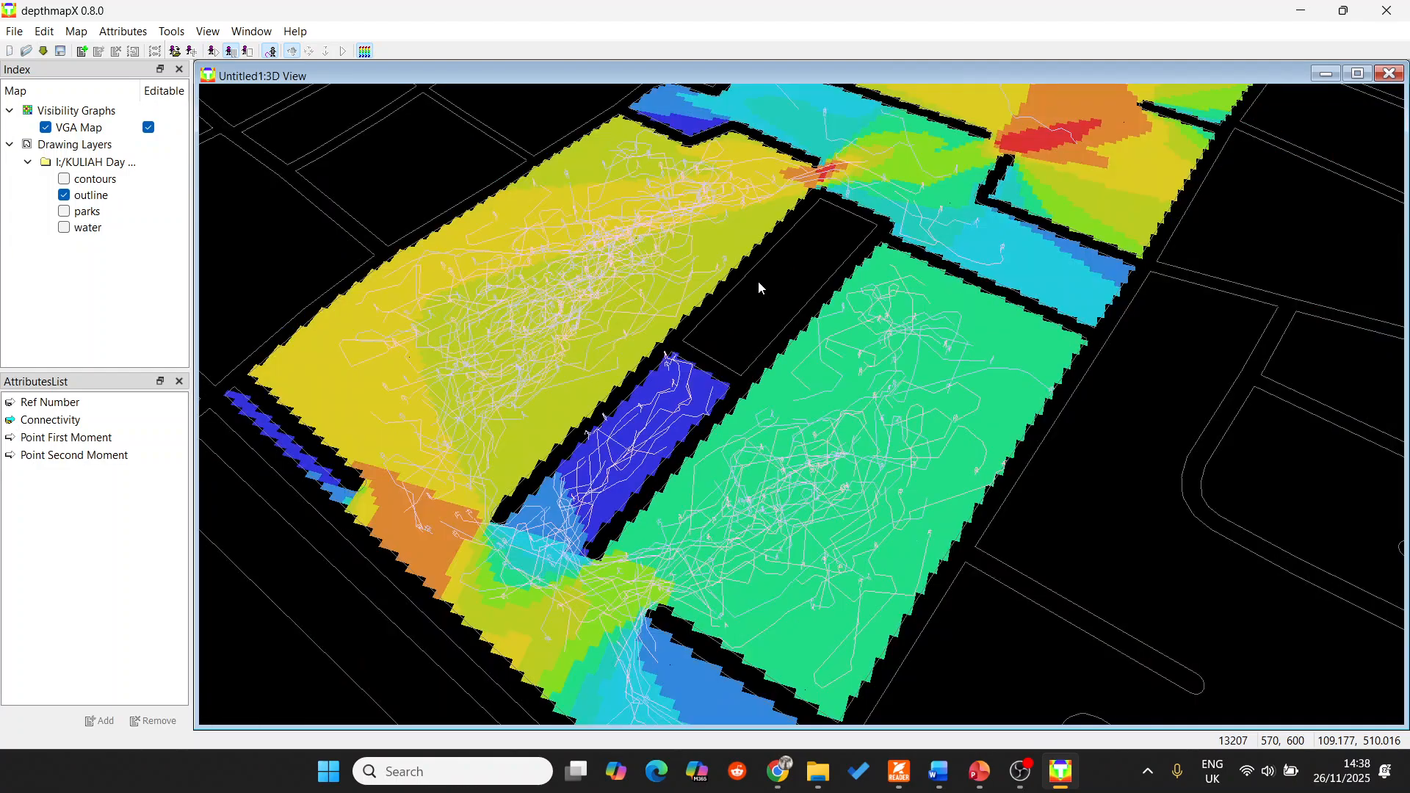
pyautogui.click(272, 57)
# Run the agents a little longer, pause them and display their trails over the connectivity map.
pyautogui.click(213, 51)
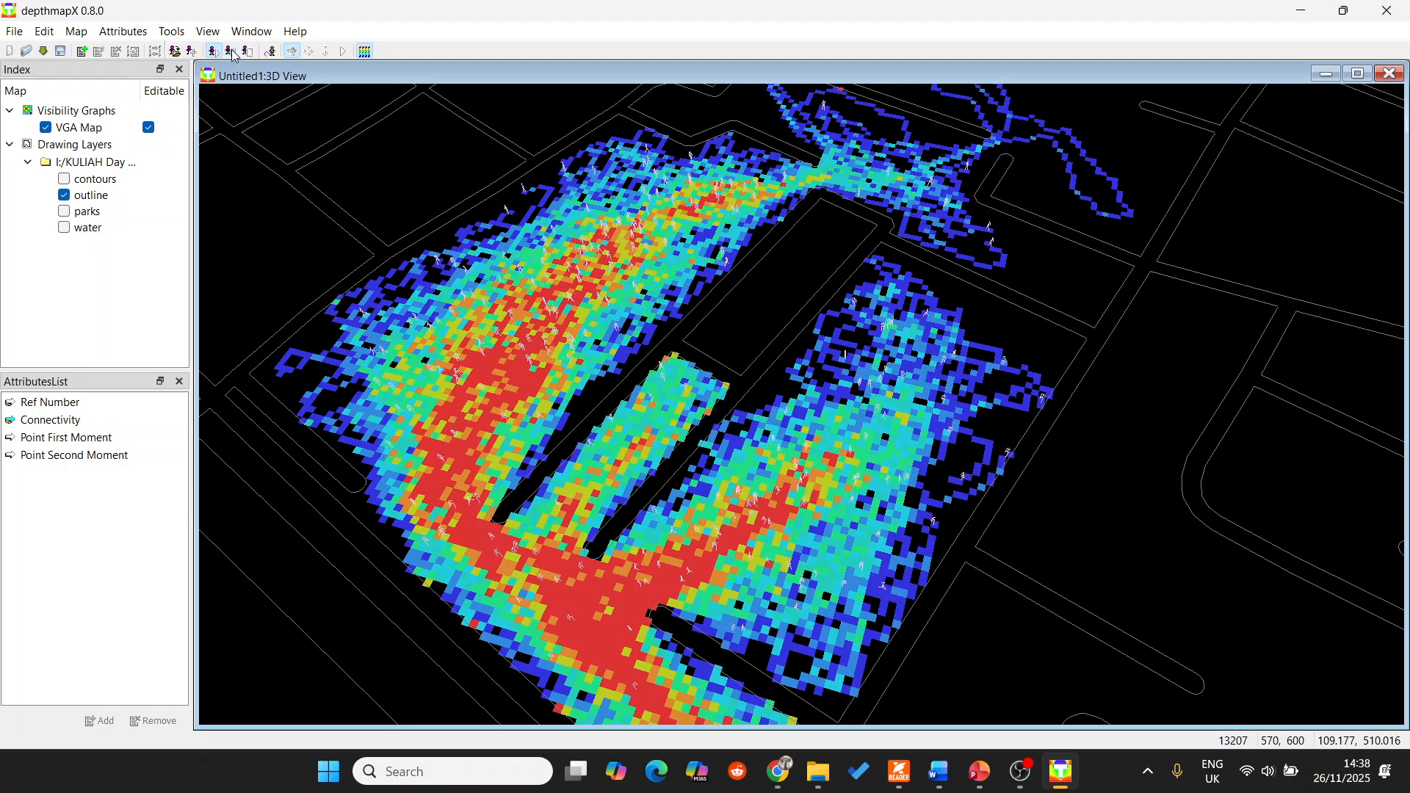
pyautogui.click(231, 53)
pyautogui.click(269, 58)
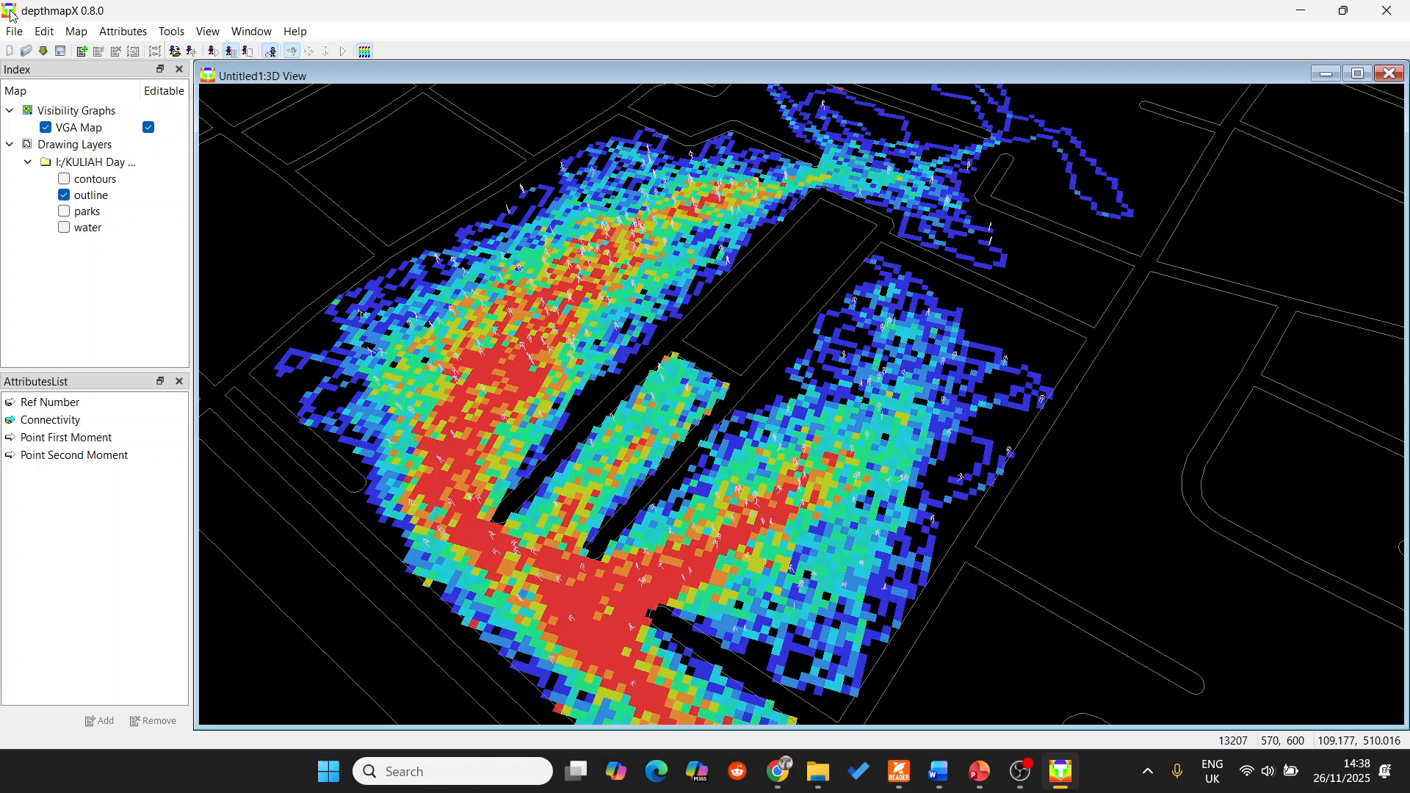
pyautogui.scroll(-1, 602, 209)
pyautogui.scroll(1, 602, 209)
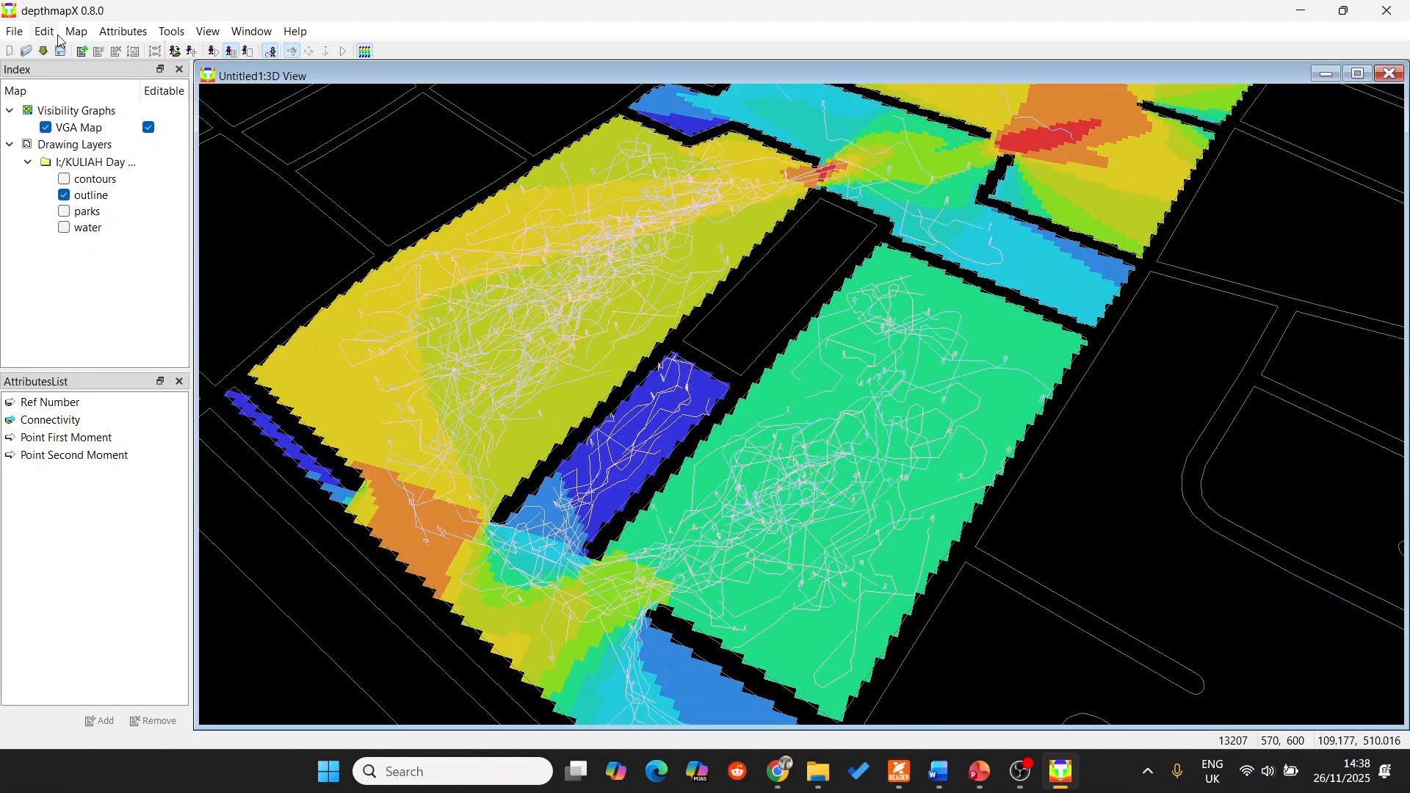
# Start saving the graph file under a new name and open the KULIAH Day to Day folder on the DataExplorer (I:) drive.
pyautogui.click(14, 31)
pyautogui.click(73, 129)
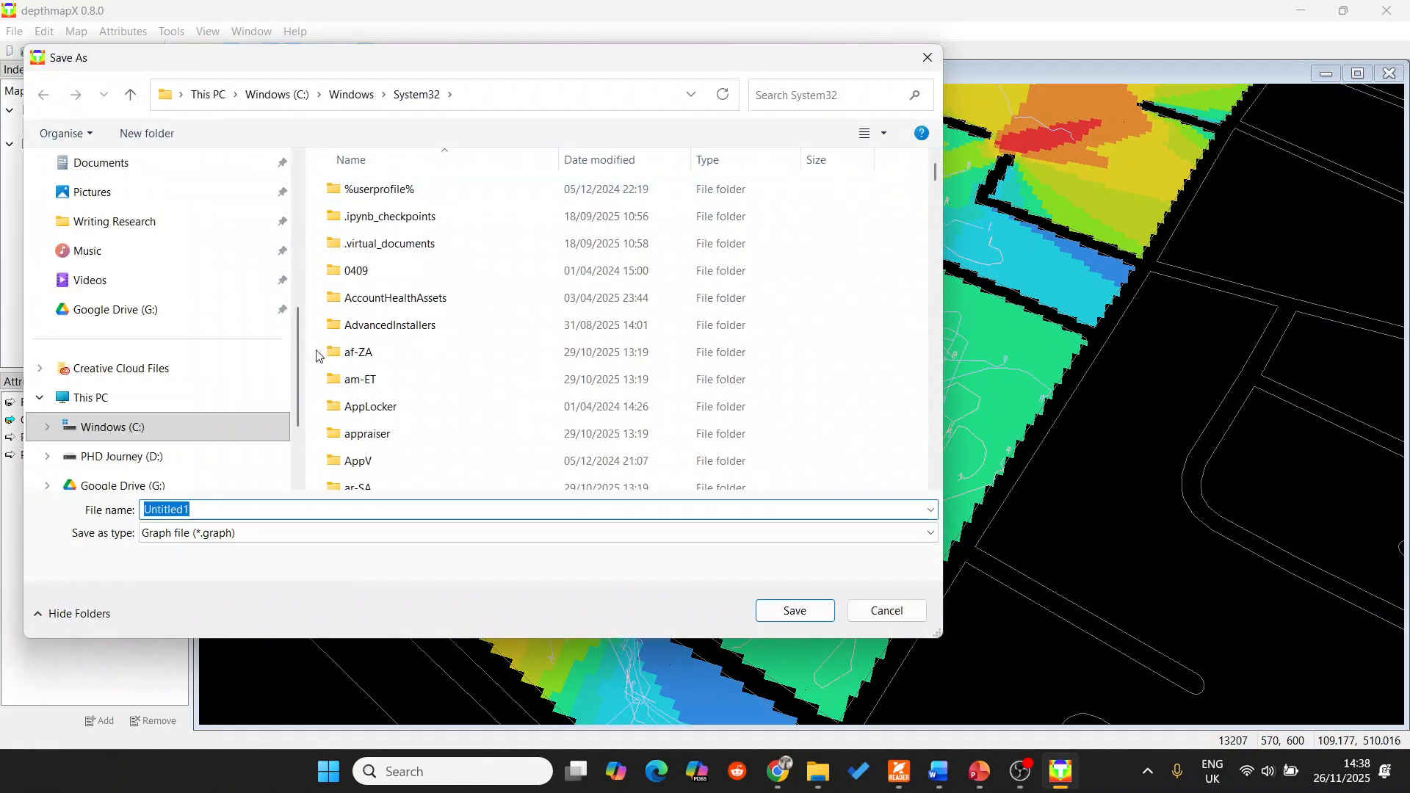
pyautogui.scroll(-2, 188, 428)
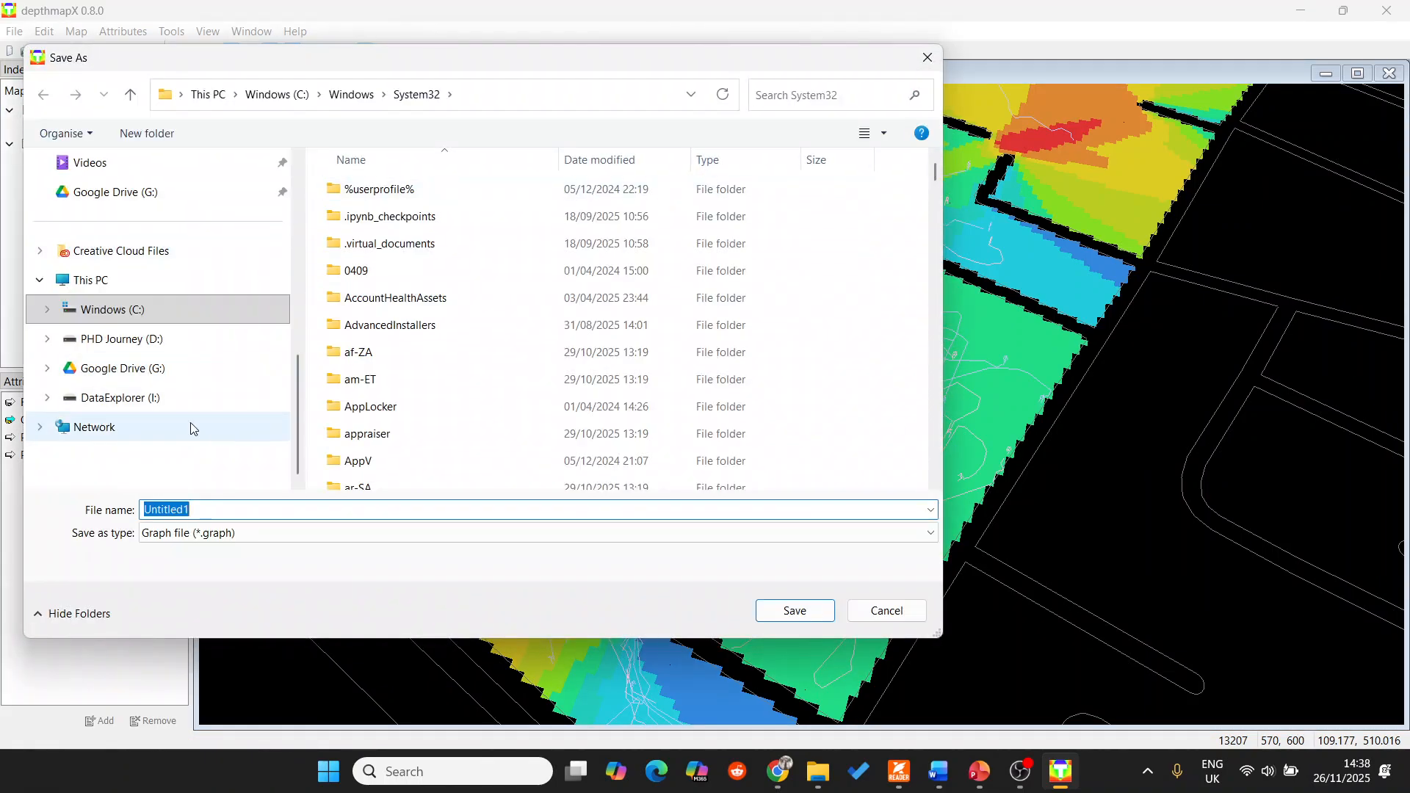
pyautogui.click(170, 342)
pyautogui.click(409, 352)
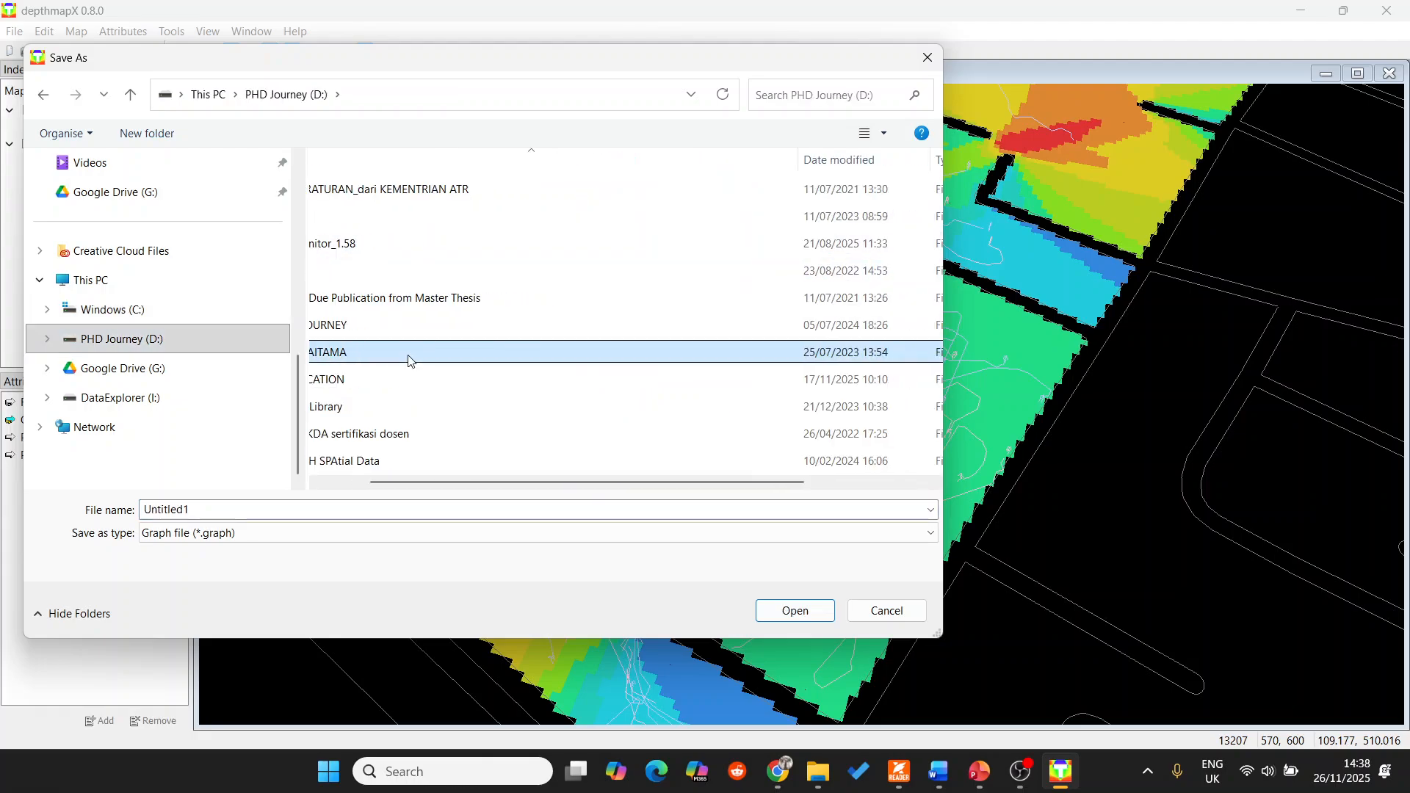
pyautogui.click(197, 397)
pyautogui.click(436, 390)
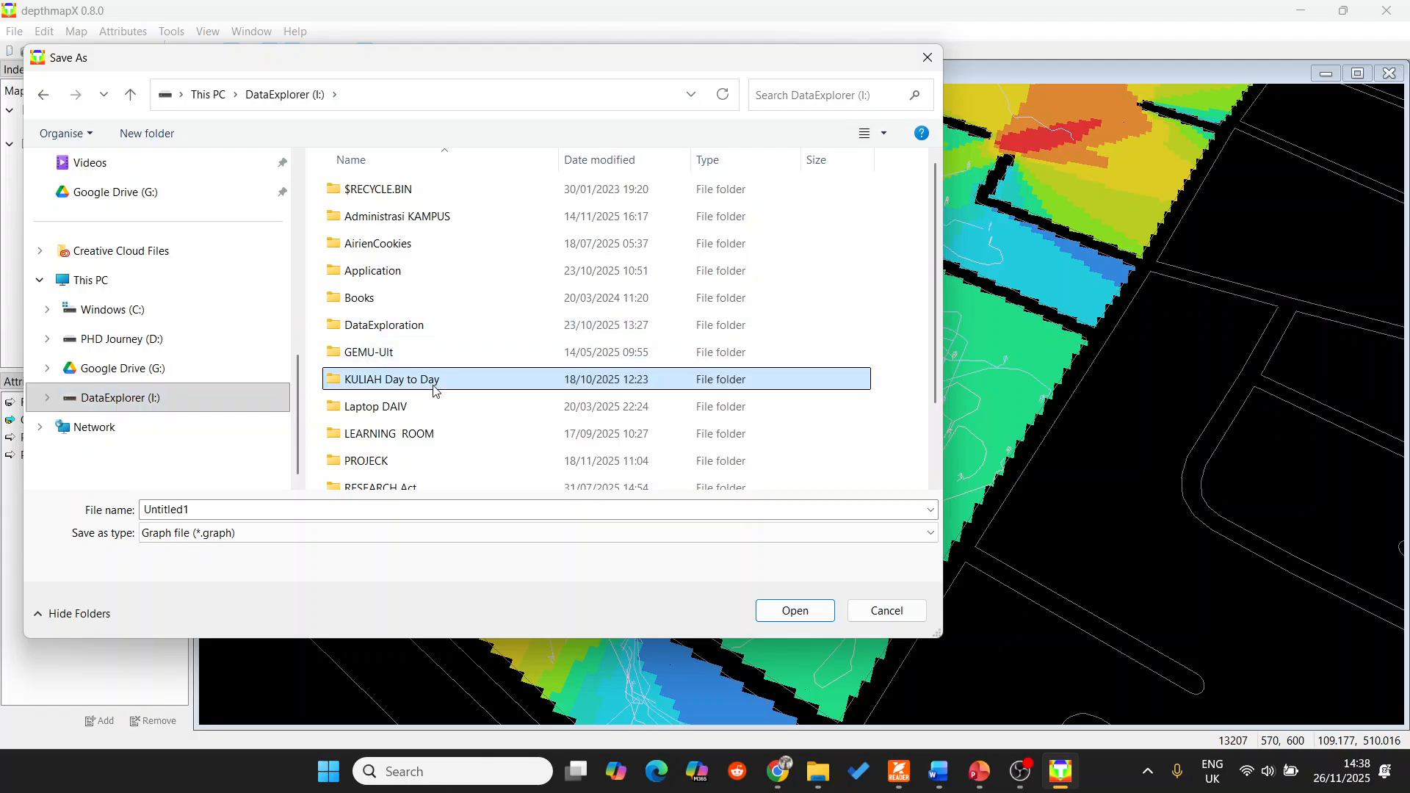
pyautogui.scroll(-1, 440, 391)
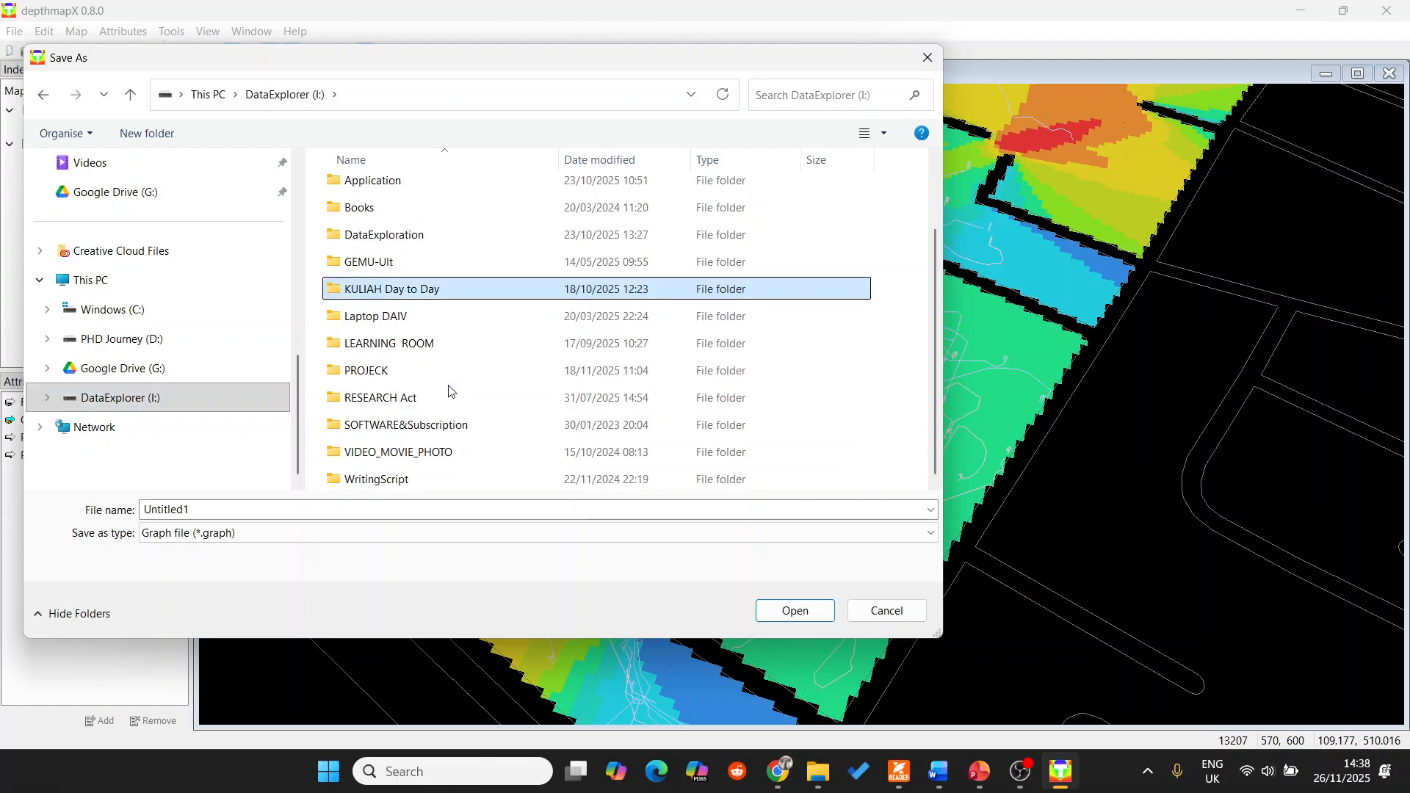
pyautogui.doubleClick(418, 292)
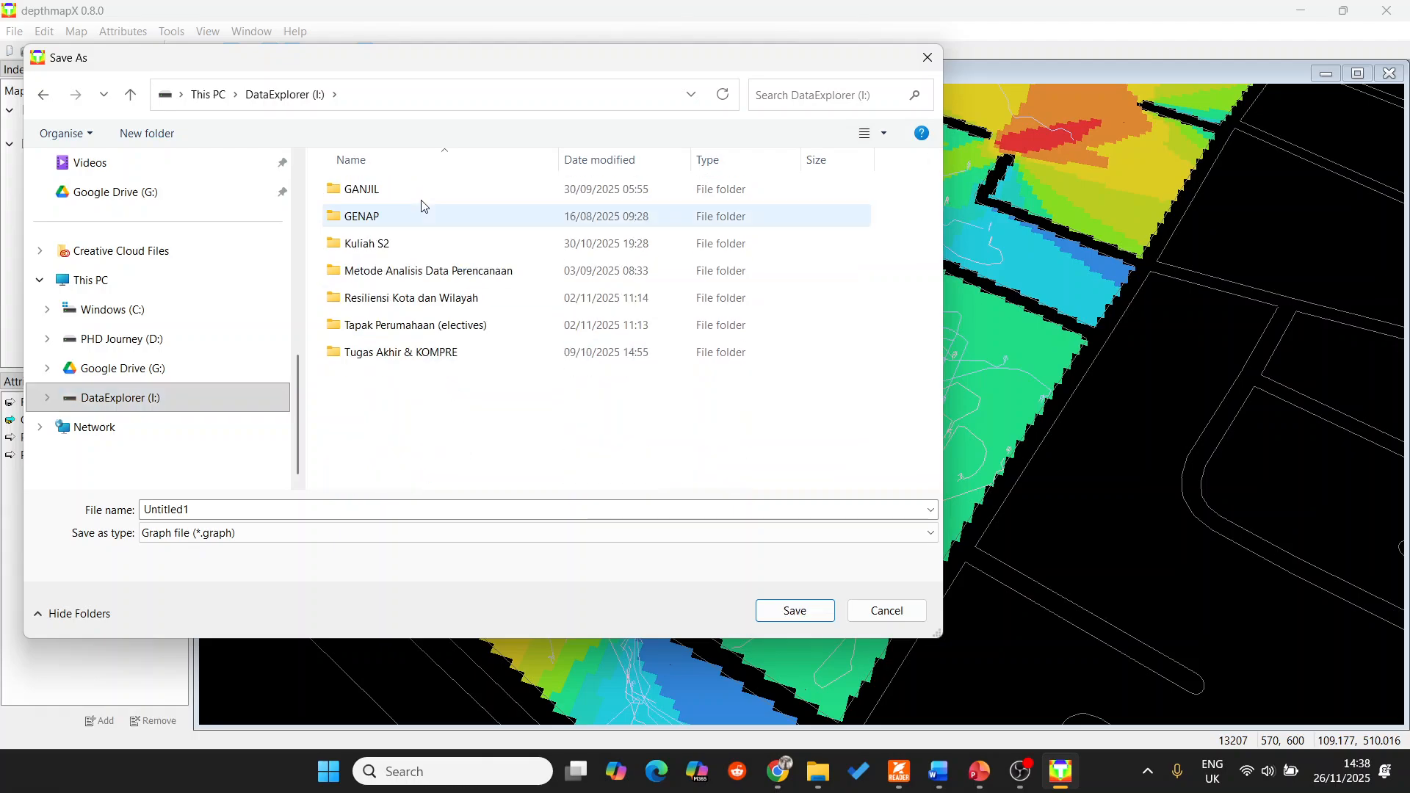
pyautogui.doubleClick(395, 253)
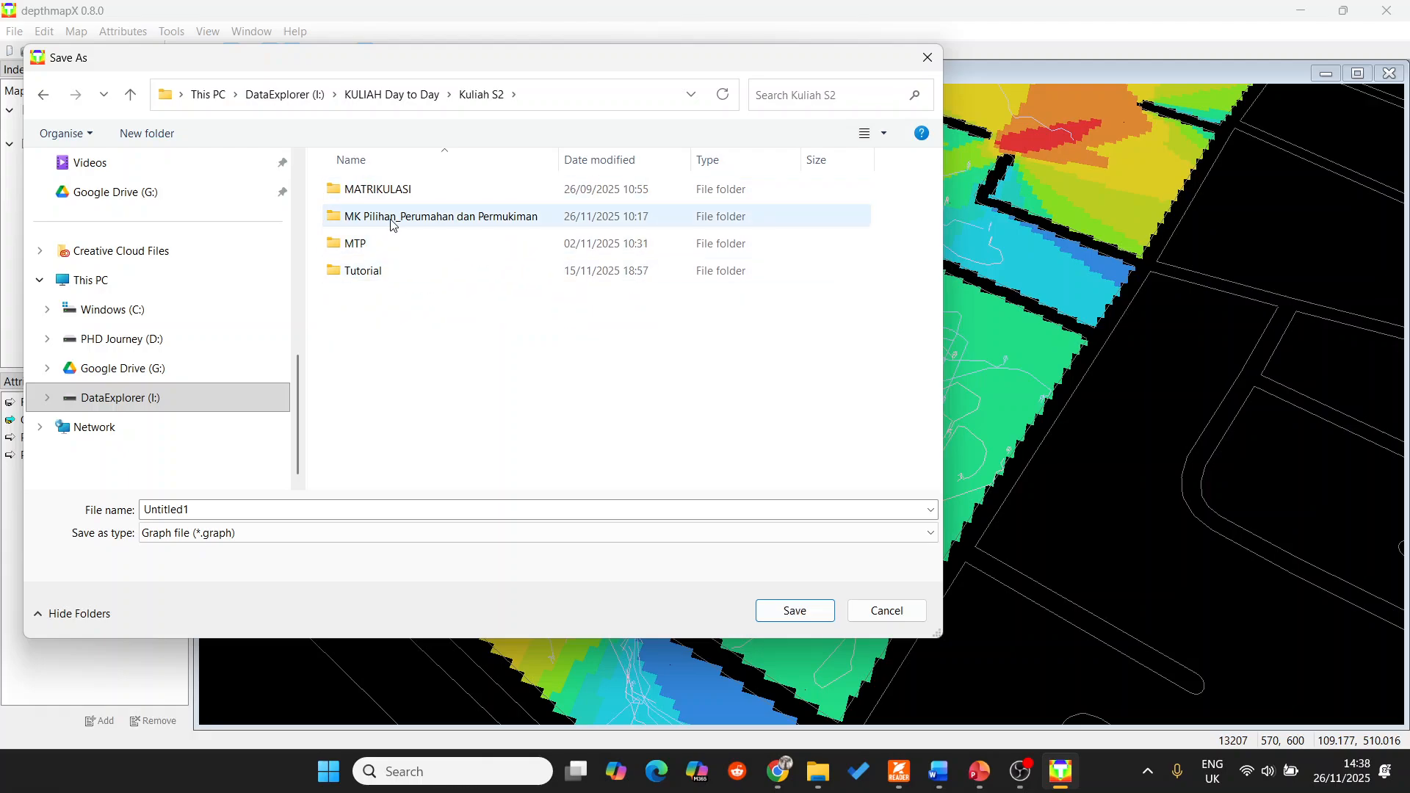
pyautogui.click(394, 220)
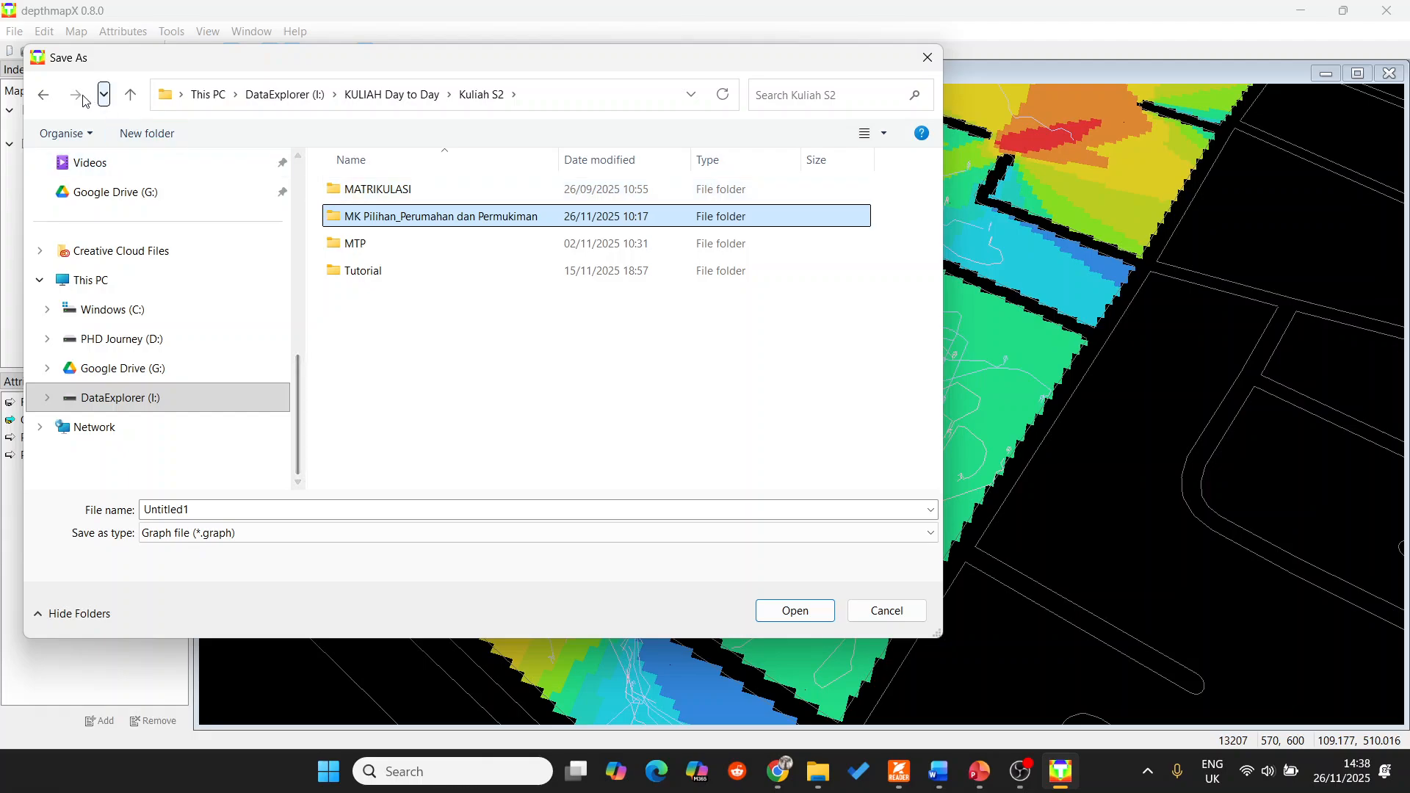
pyautogui.click(44, 94)
pyautogui.doubleClick(394, 218)
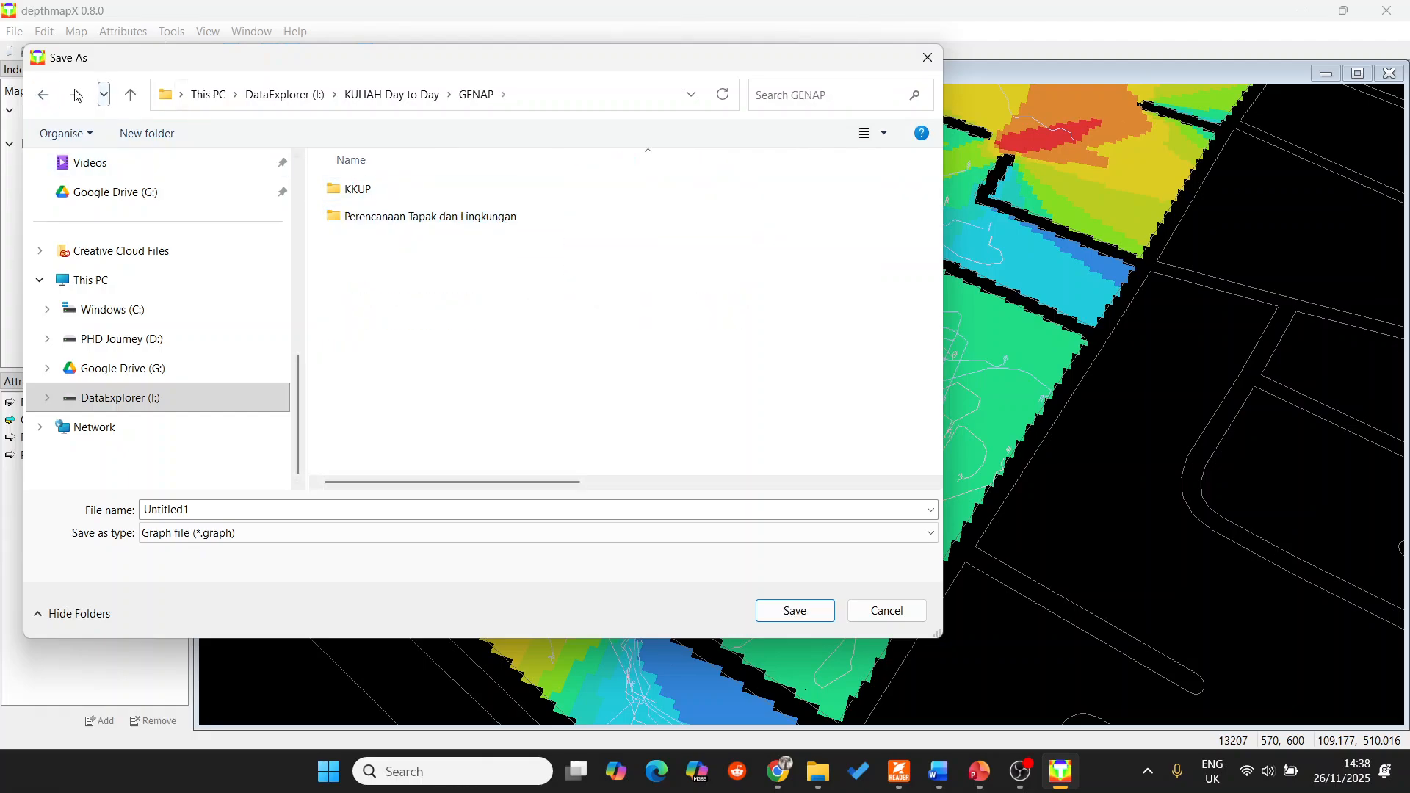
pyautogui.click(43, 94)
# Choose the Workshop II Depthmap folder inside GANJIL, Electives_RUANG DAN PERILAKU as the save location.
pyautogui.doubleClick(375, 189)
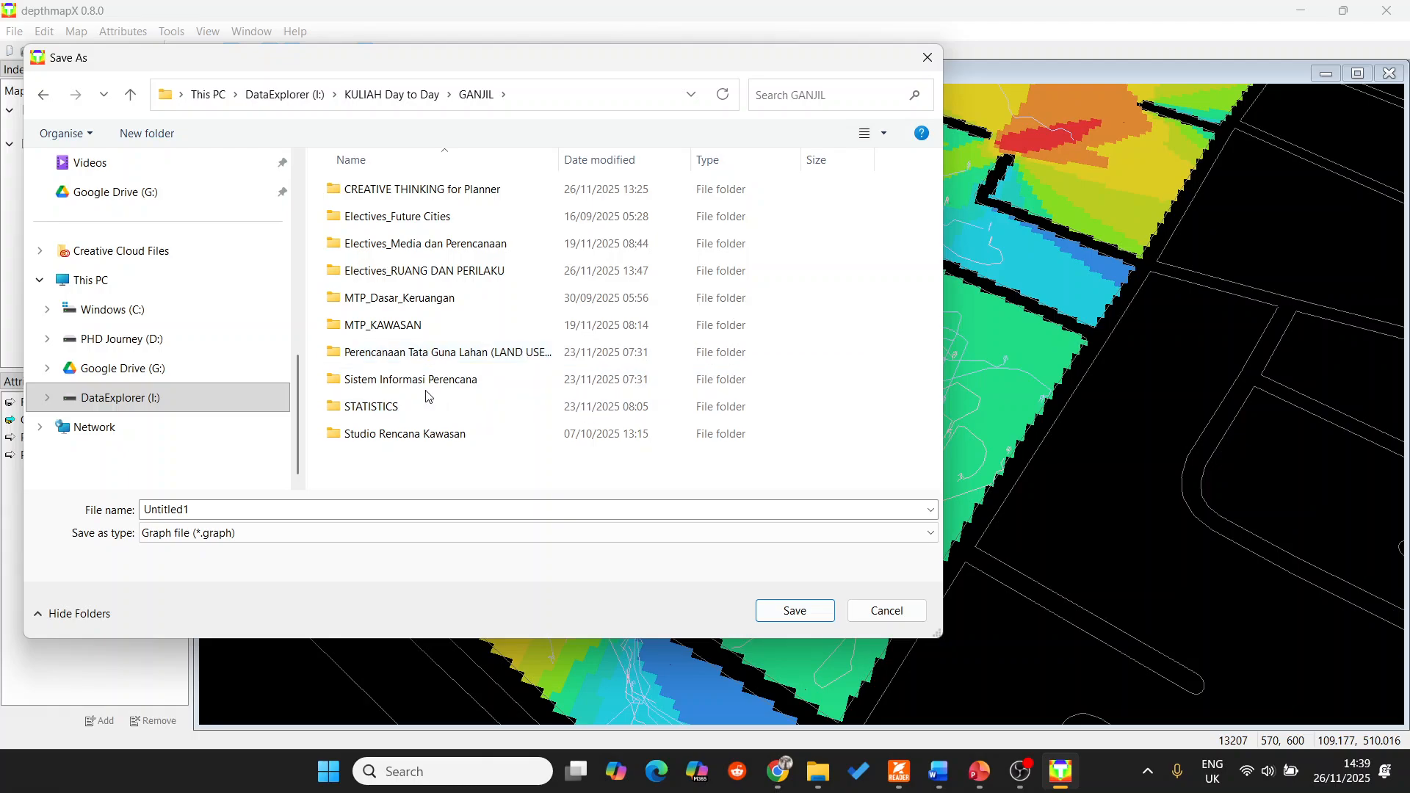
pyautogui.click(430, 383)
pyautogui.click(419, 298)
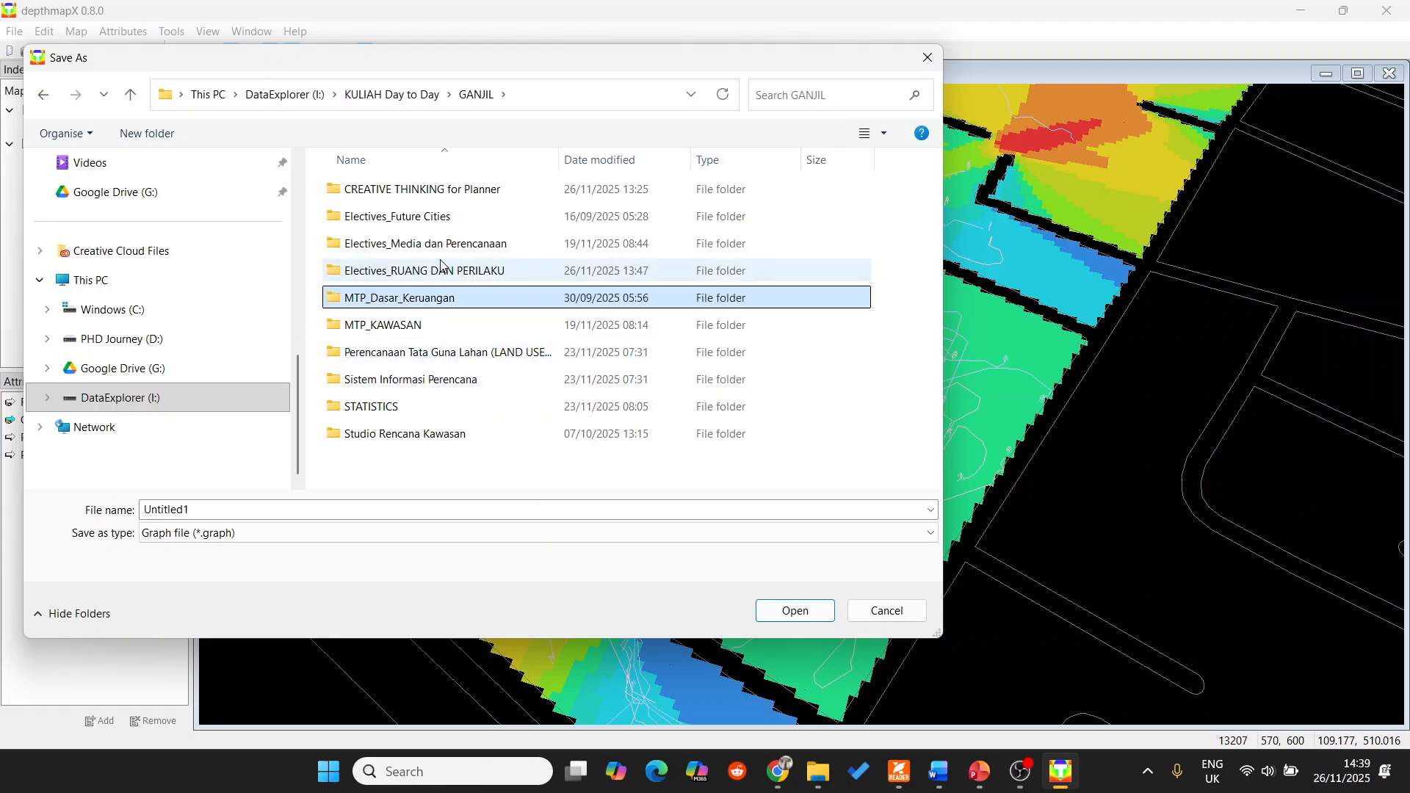
pyautogui.doubleClick(411, 271)
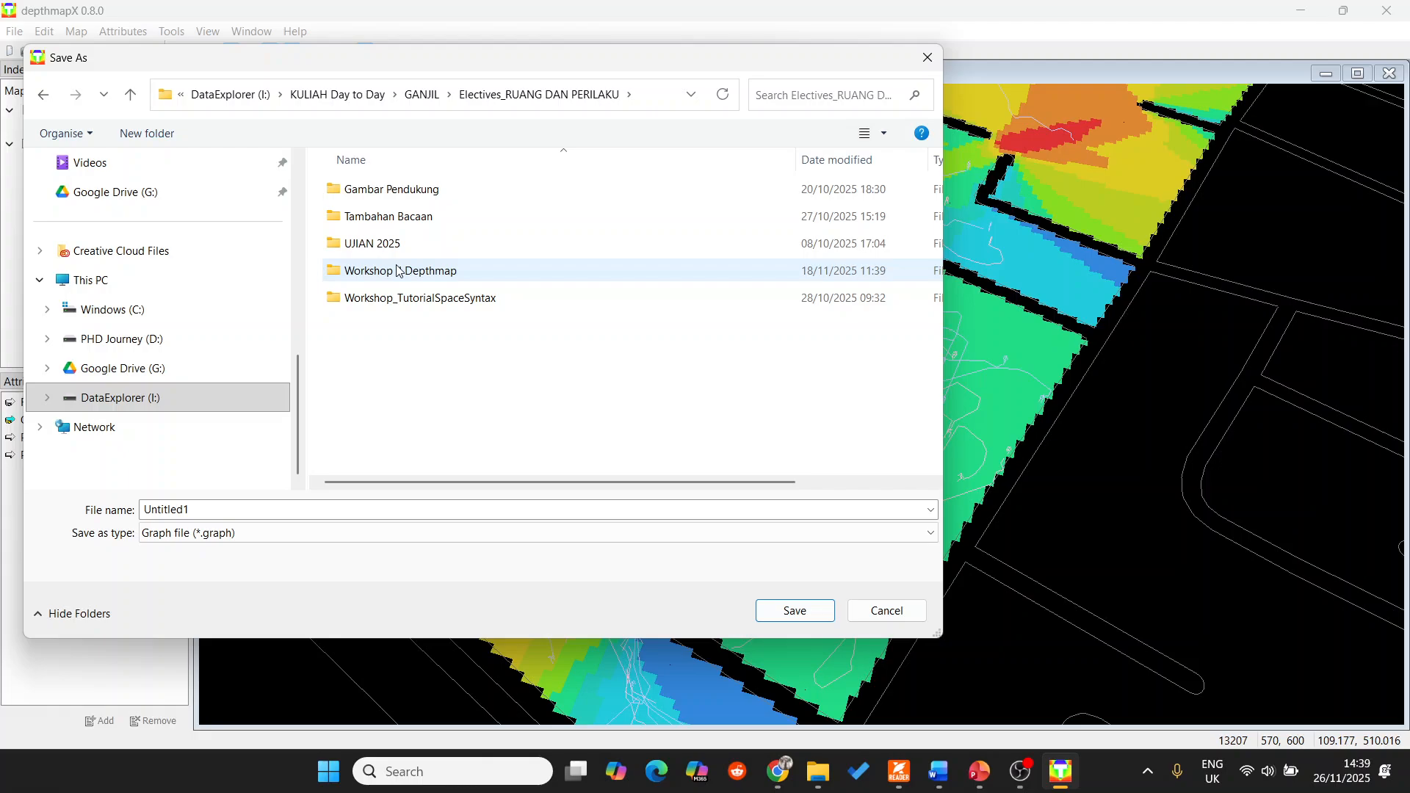
pyautogui.doubleClick(397, 270)
# Name the graph file "ABM model Behavior Klebengan" and save it.
pyautogui.doubleClick(242, 508)
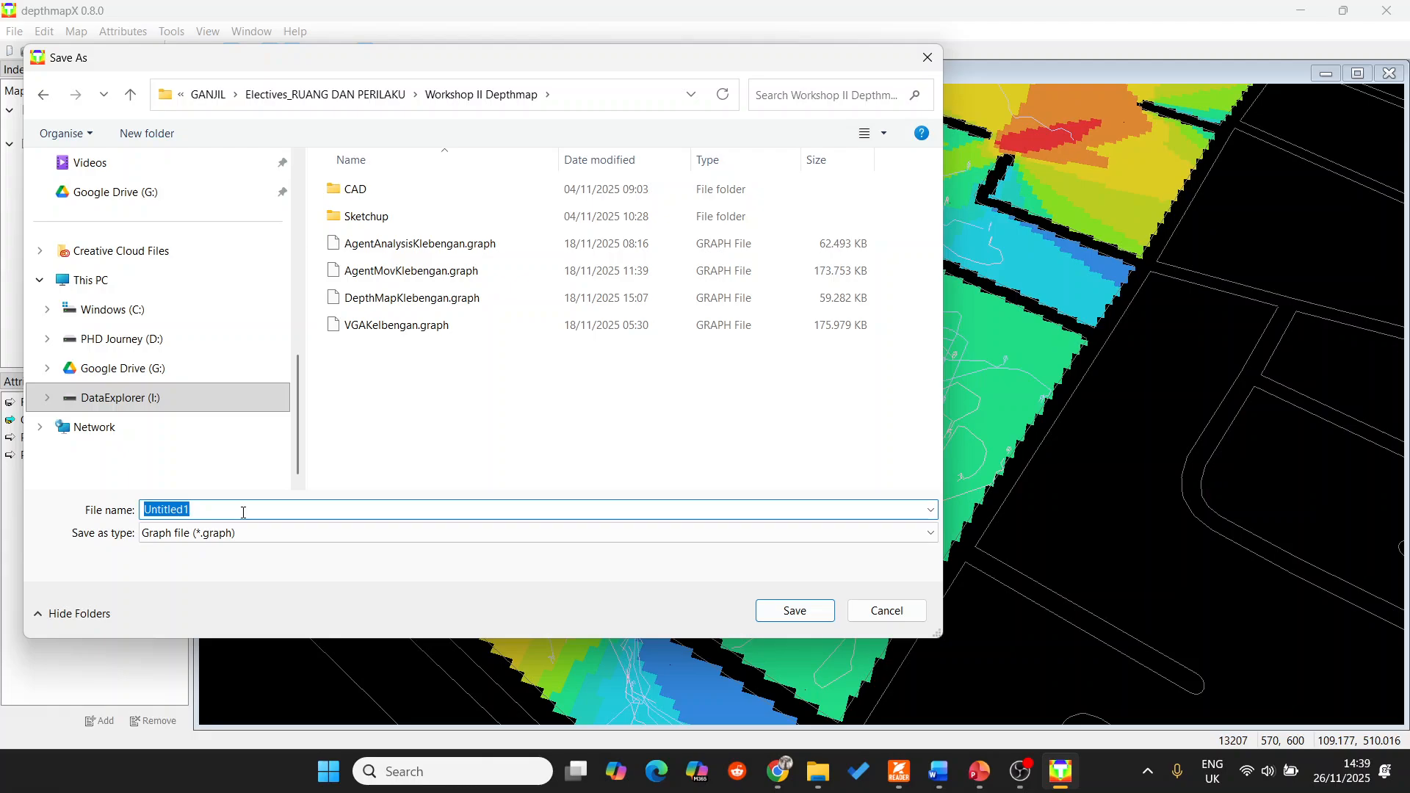
pyautogui.write('Run Agent based')
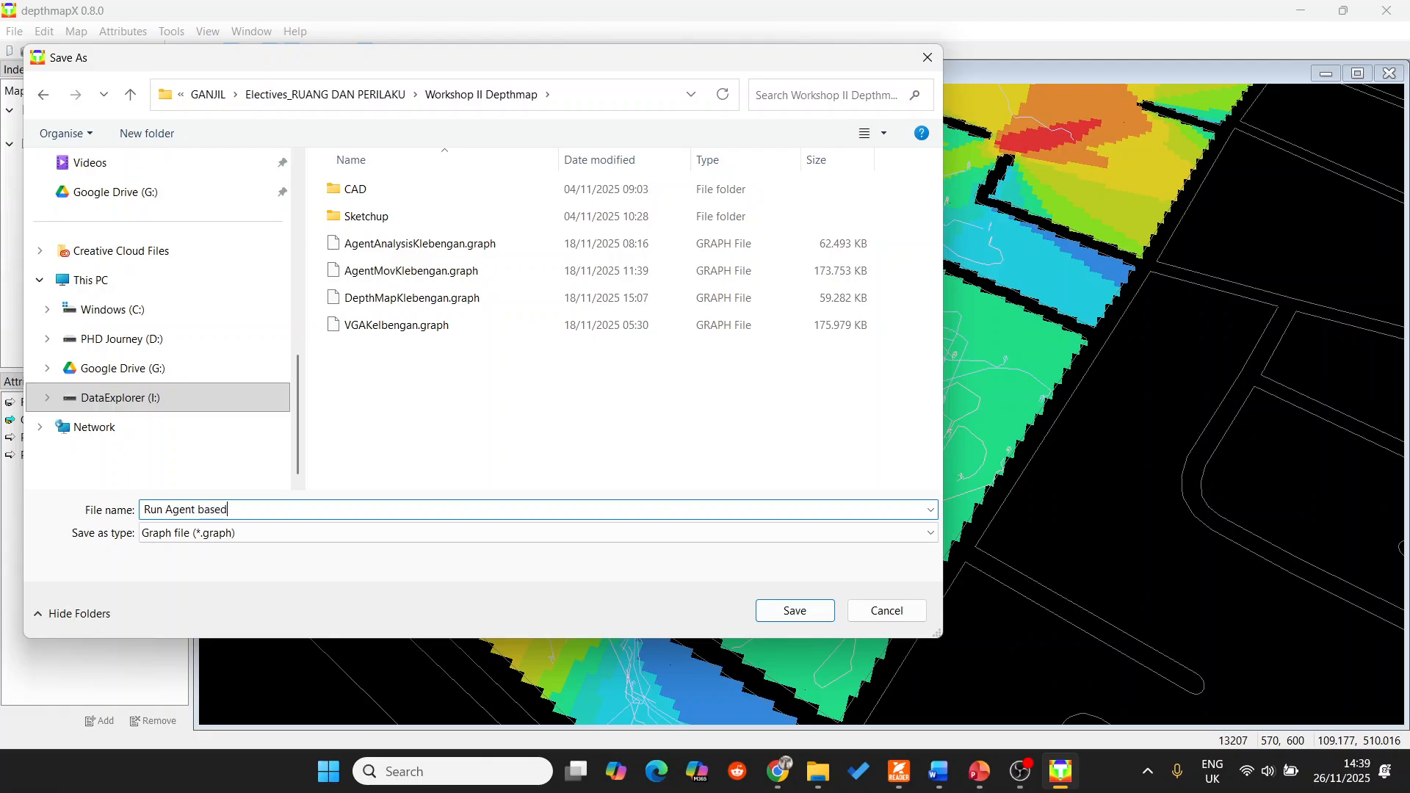
pyautogui.press('BackSpace')
pyautogui.press('BackSpace')
pyautogui.press('BackSpace')
pyautogui.press('BackSpace')
pyautogui.press('BackSpace')
pyautogui.press('BackSpace')
pyautogui.press('BackSpace')
pyautogui.write('ehavior Klebengan')
pyautogui.click(167, 509)
pyautogui.press('BackSpace')
pyautogui.press('BackSpace')
pyautogui.press('BackSpace')
pyautogui.press('BackSpace')
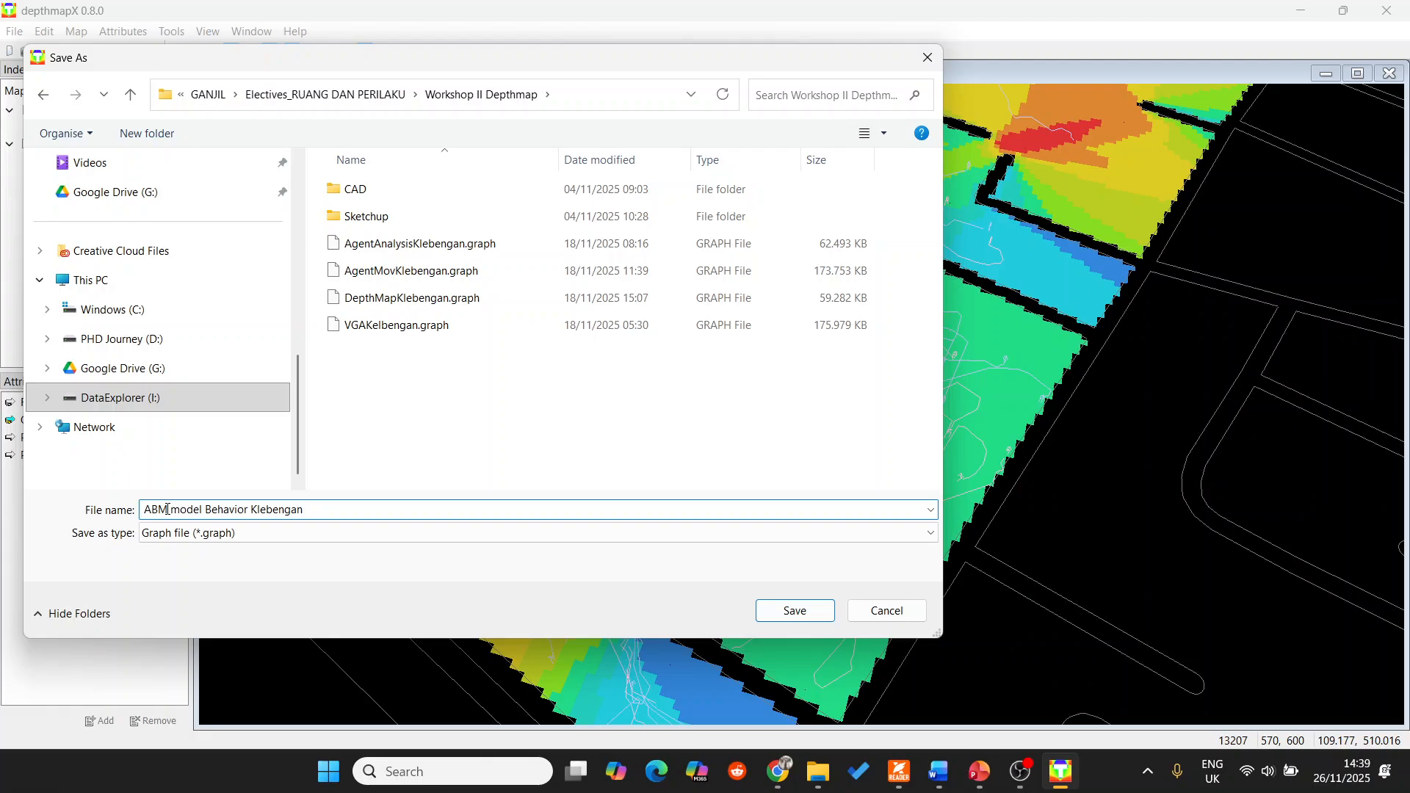
pyautogui.click(829, 611)
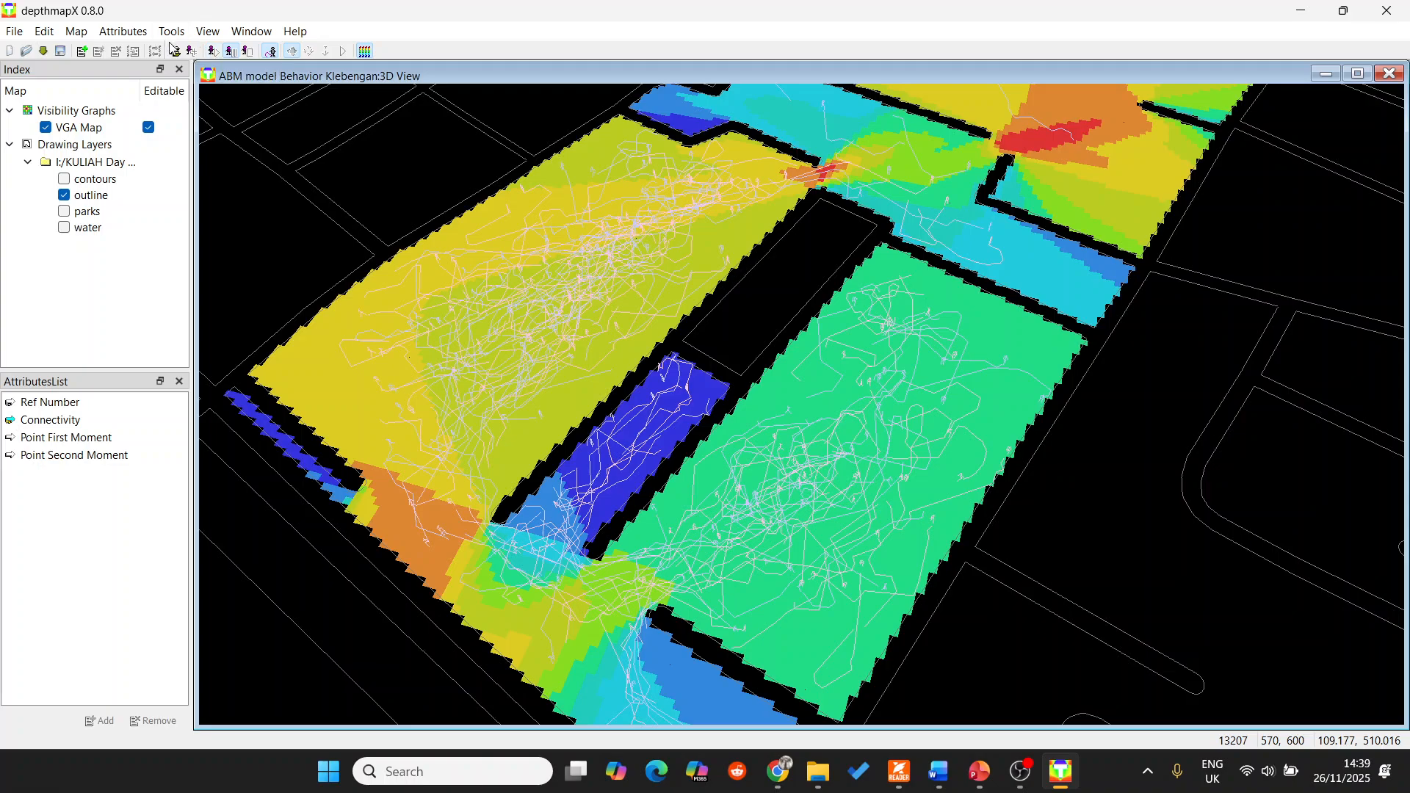
# Run the agents in the 3D view again, pause them and close the 3D view.
pyautogui.click(213, 52)
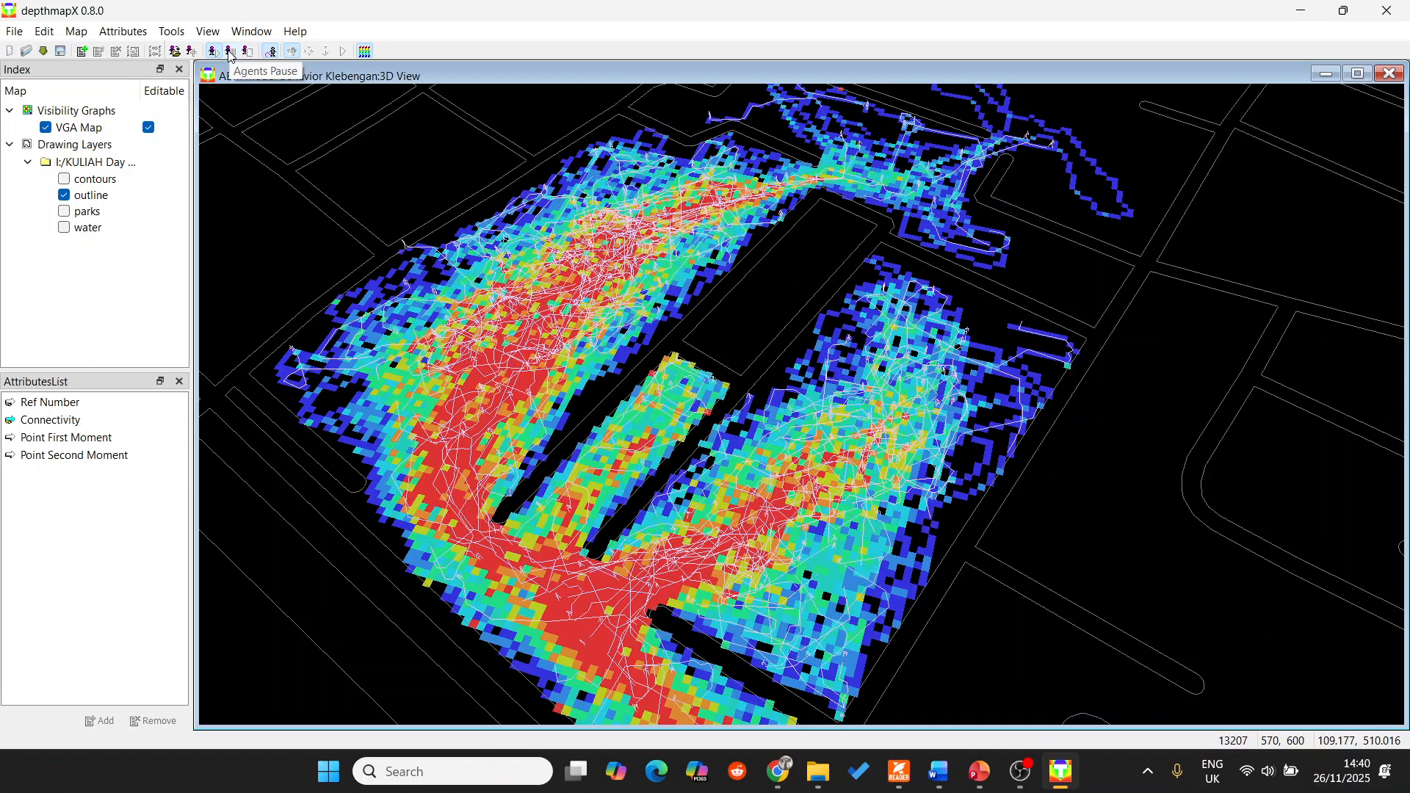
pyautogui.click(230, 53)
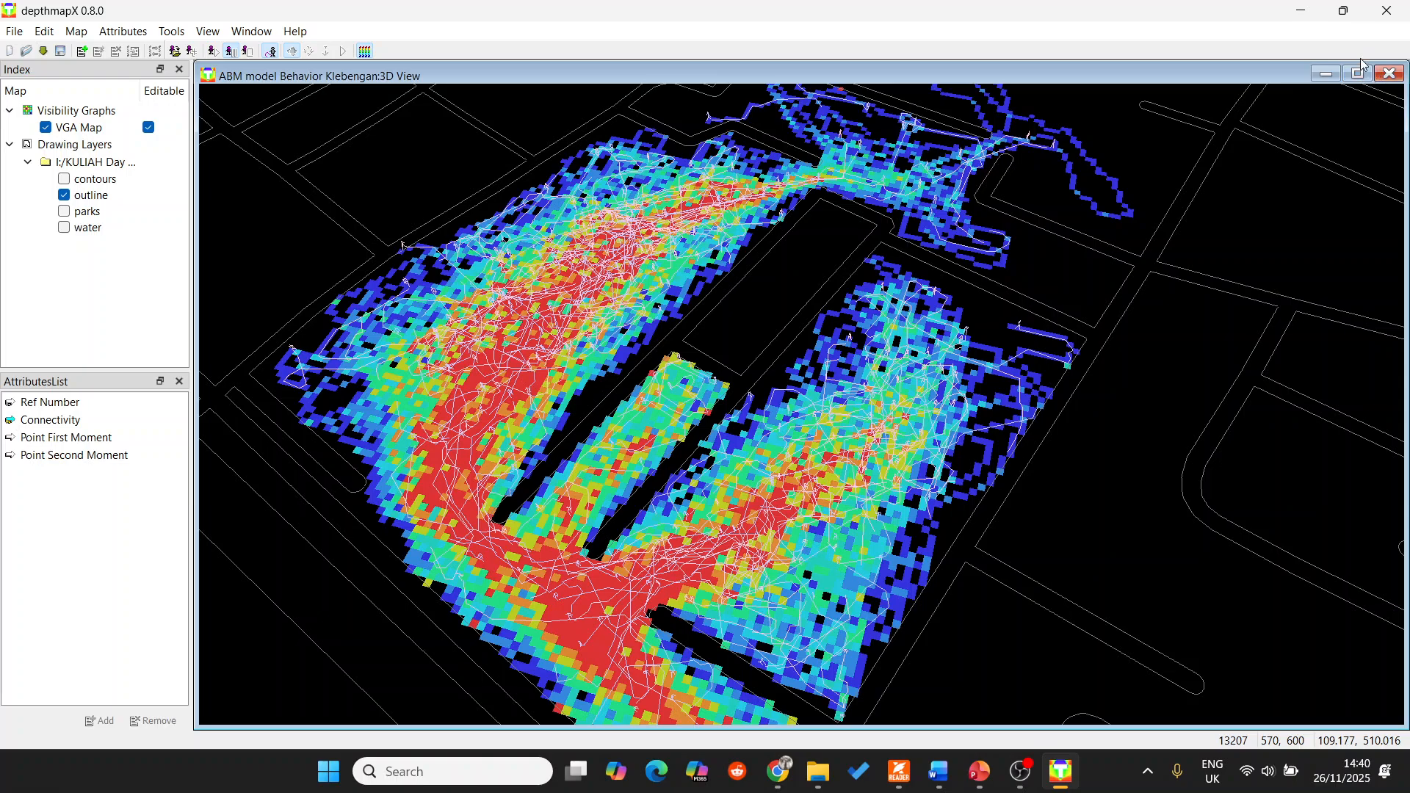
pyautogui.click(1390, 74)
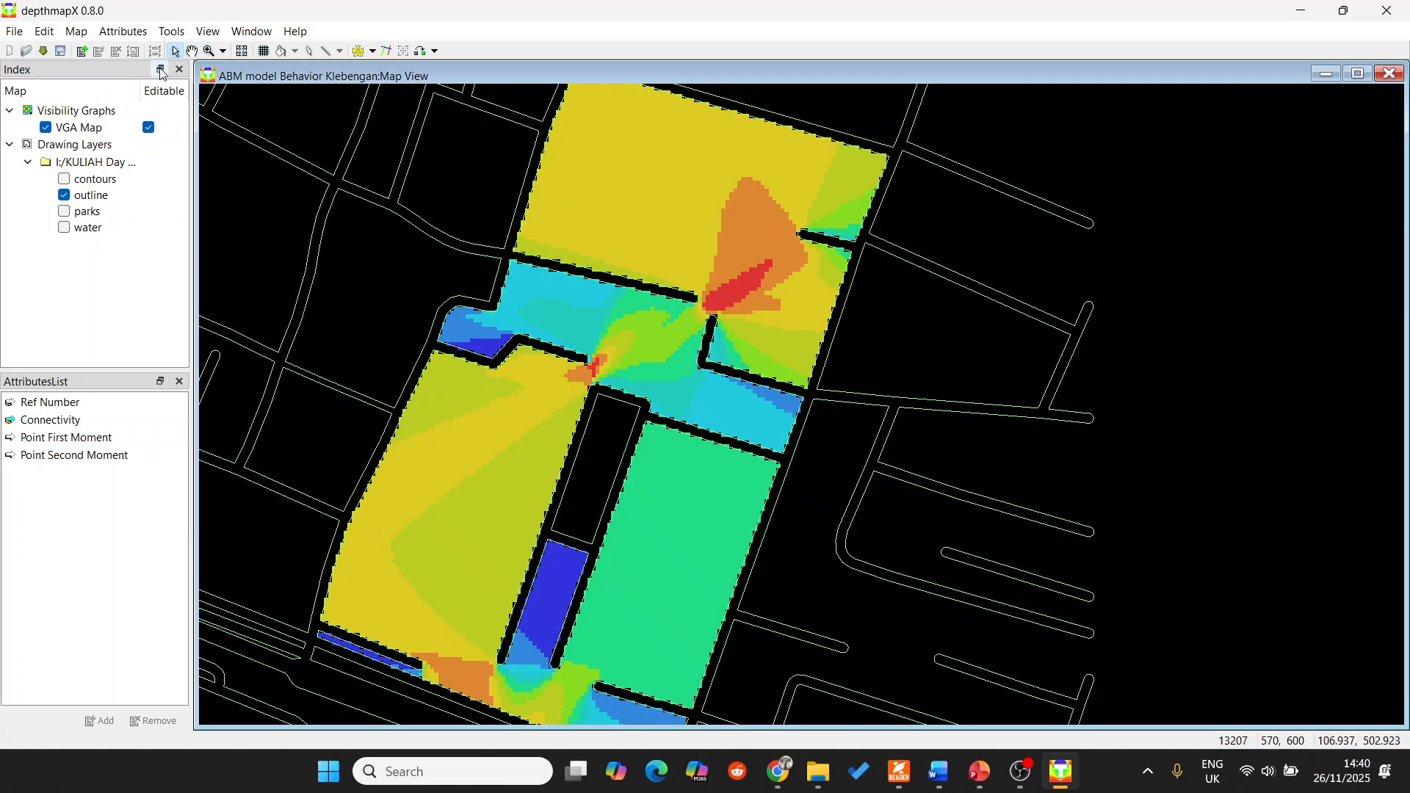
# Set up an agent analysis that releases agents from any location and records trails for 80 agents.
pyautogui.click(171, 32)
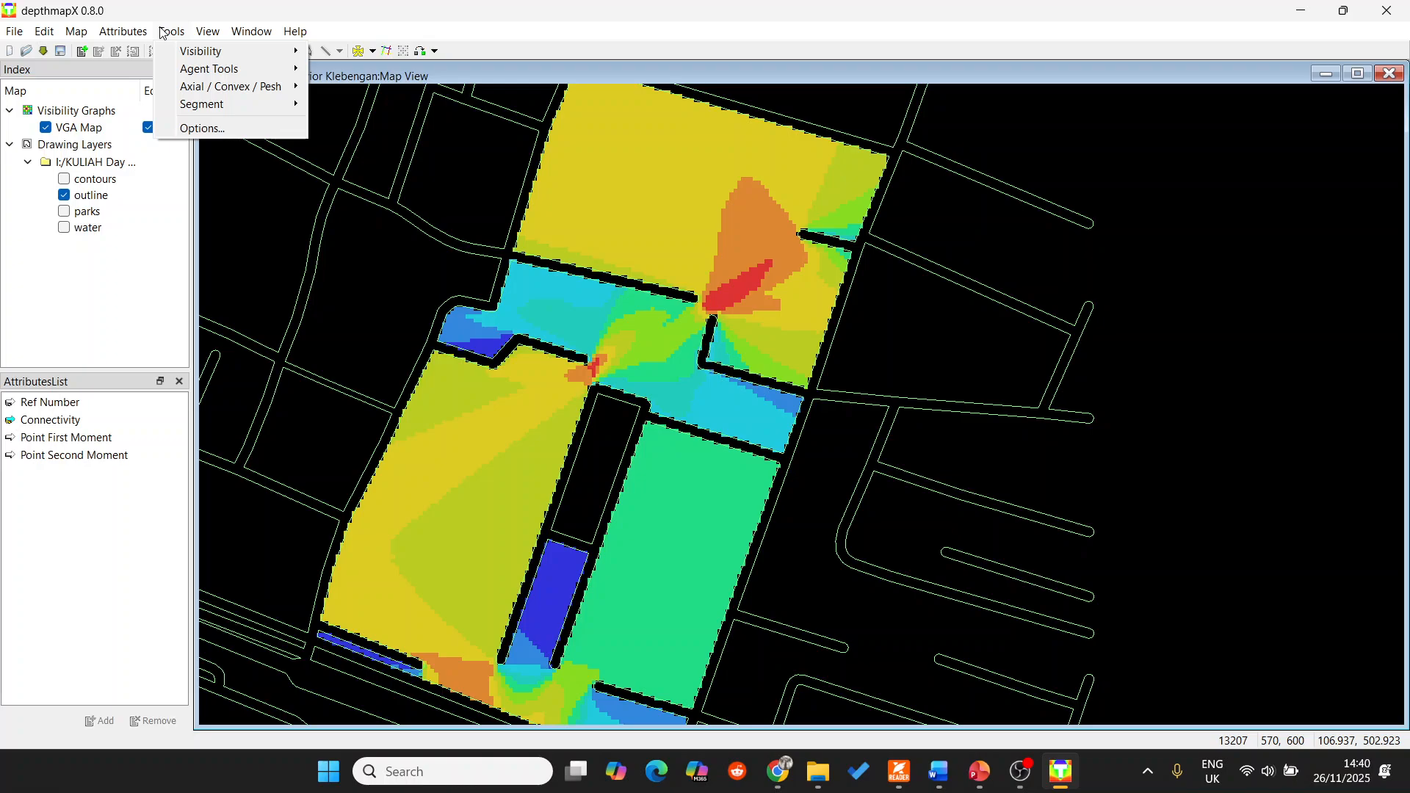
pyautogui.moveTo(184, 68)
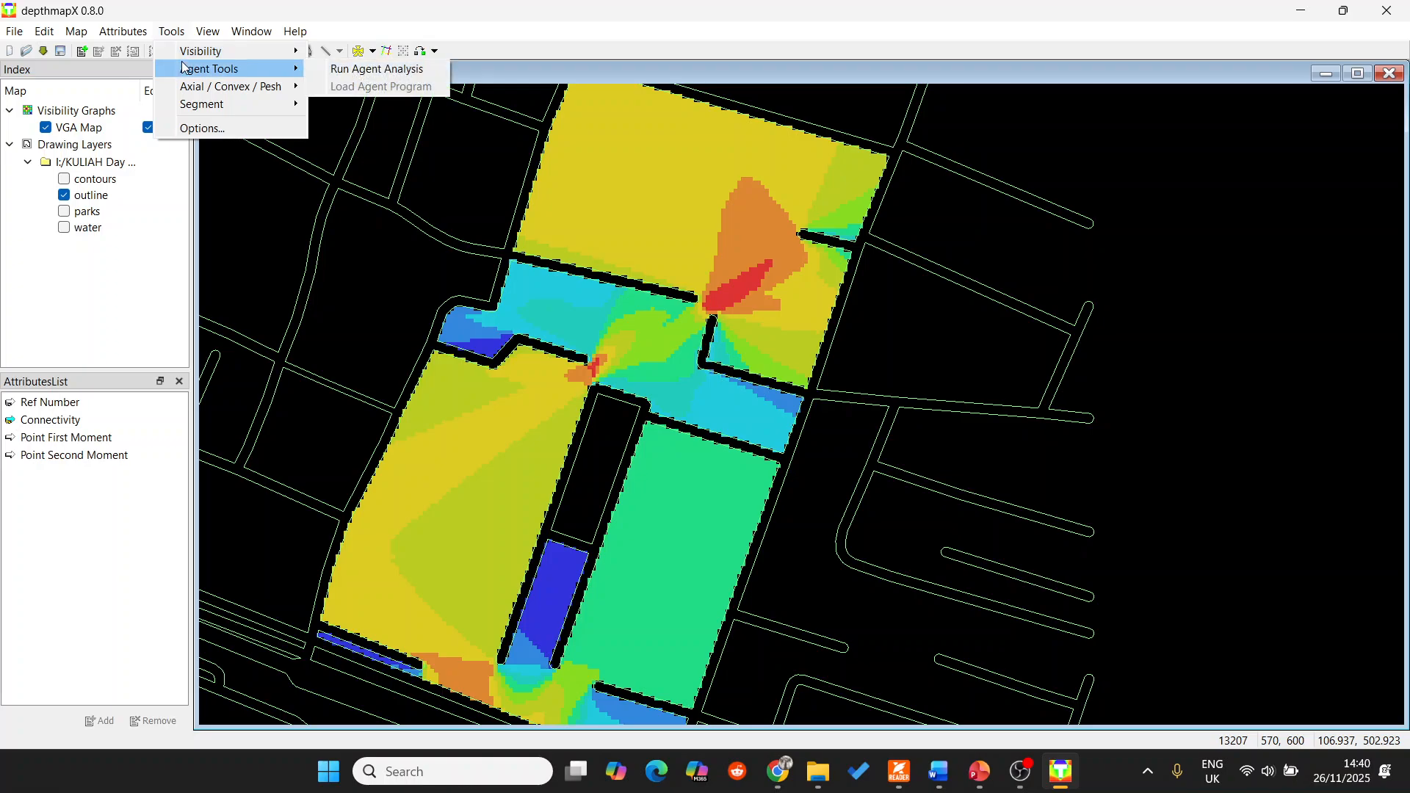
pyautogui.click(371, 74)
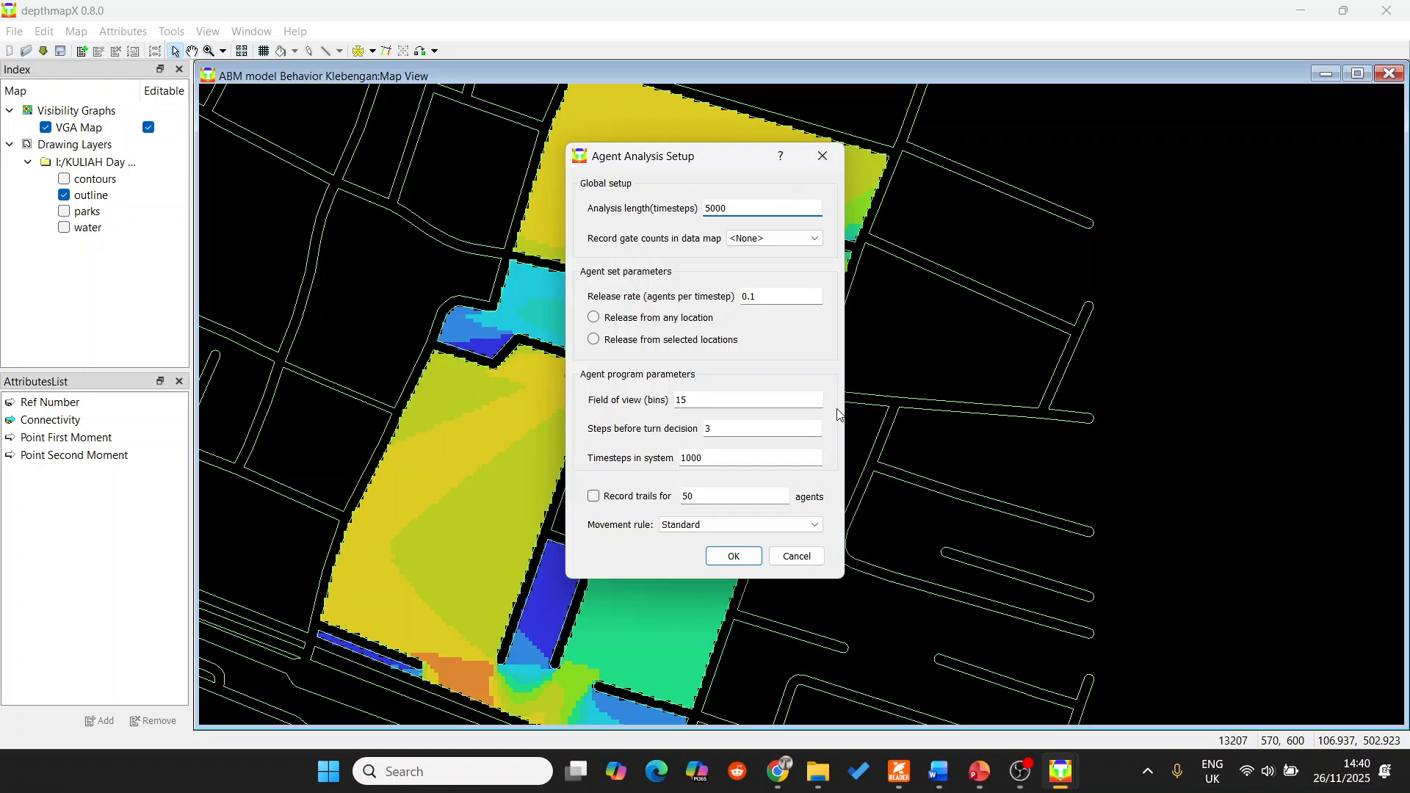
pyautogui.click(711, 207)
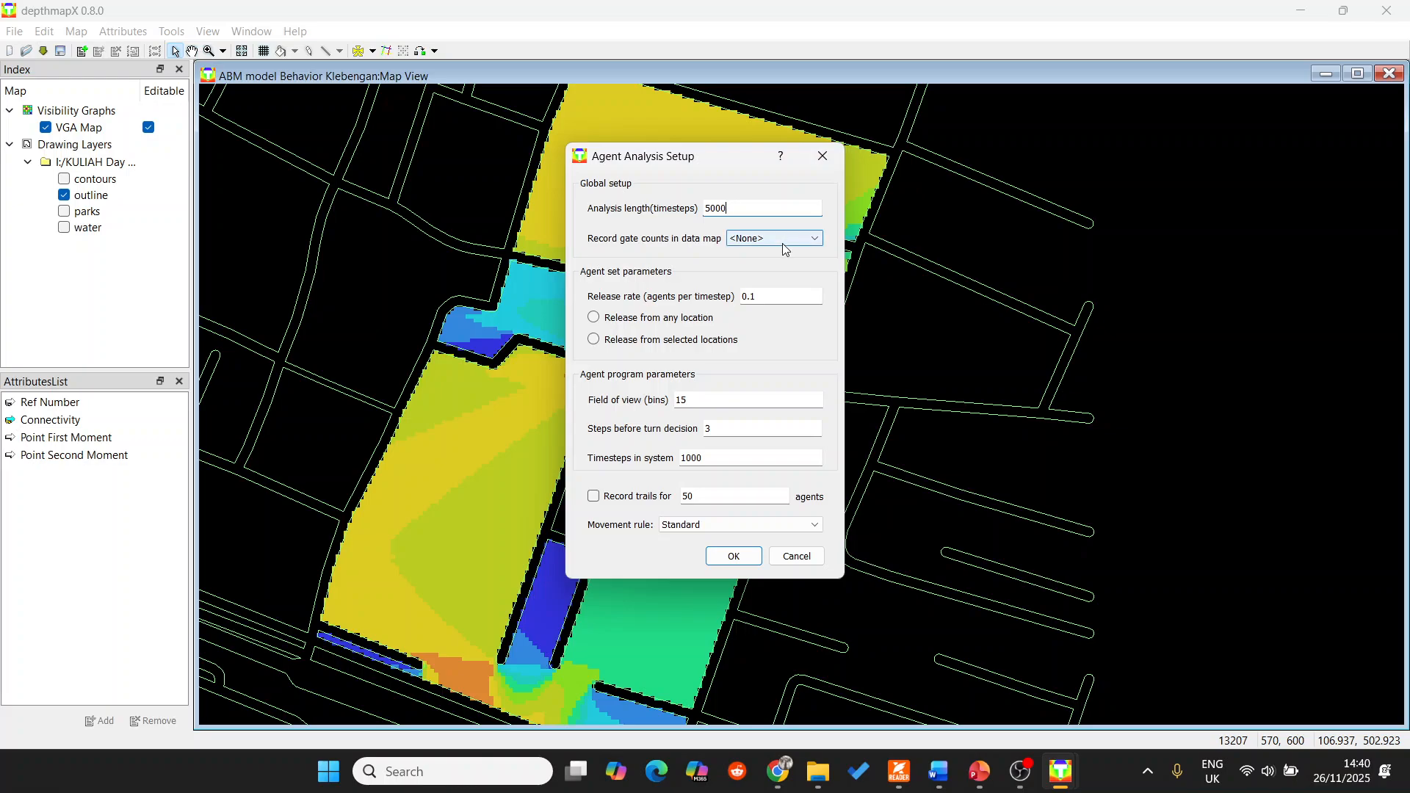
pyautogui.click(764, 243)
pyautogui.click(766, 240)
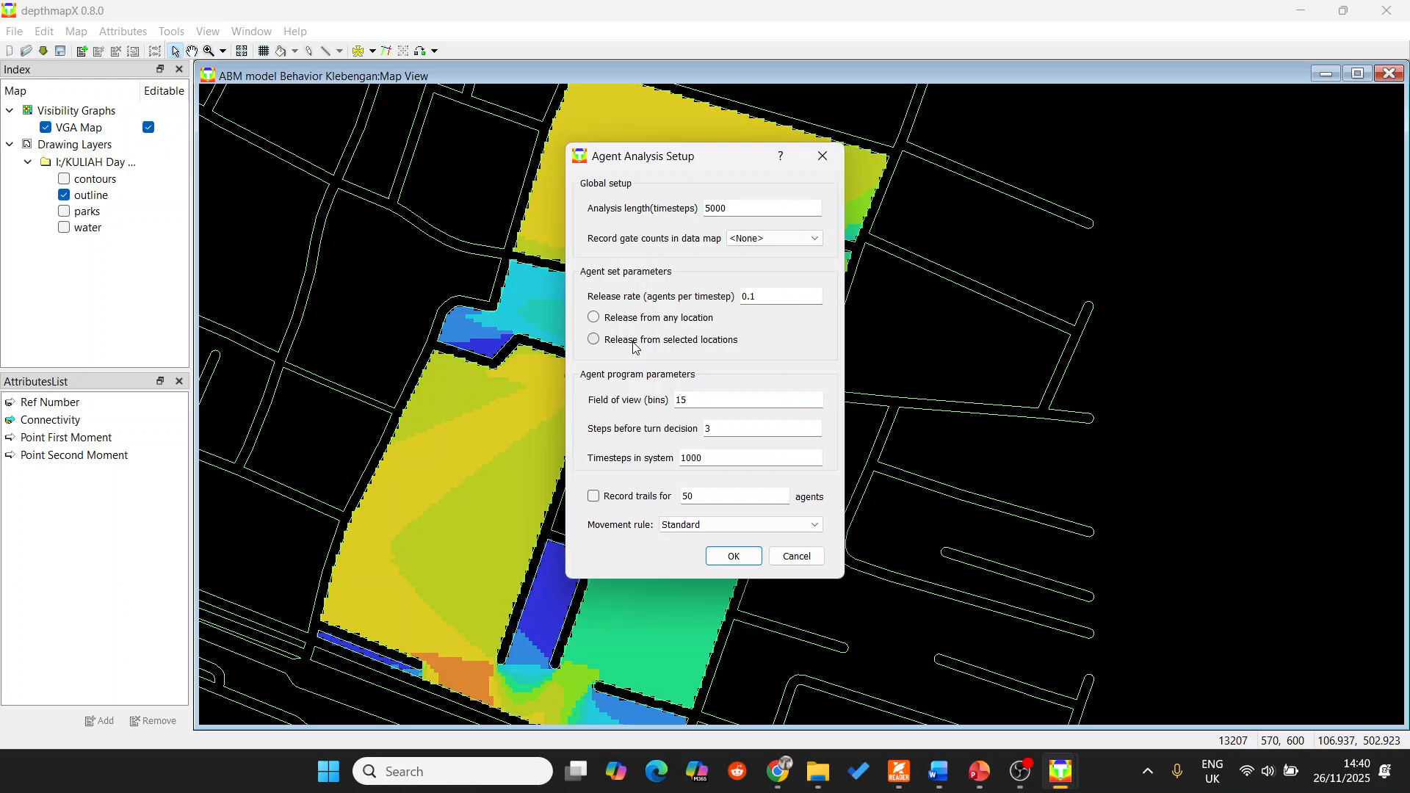
pyautogui.click(644, 319)
pyautogui.click(645, 502)
pyautogui.press('Tab')
pyautogui.write('80')
# Set the agents' movement rule to Line of Sight Length and run the agent analysis.
pyautogui.click(697, 524)
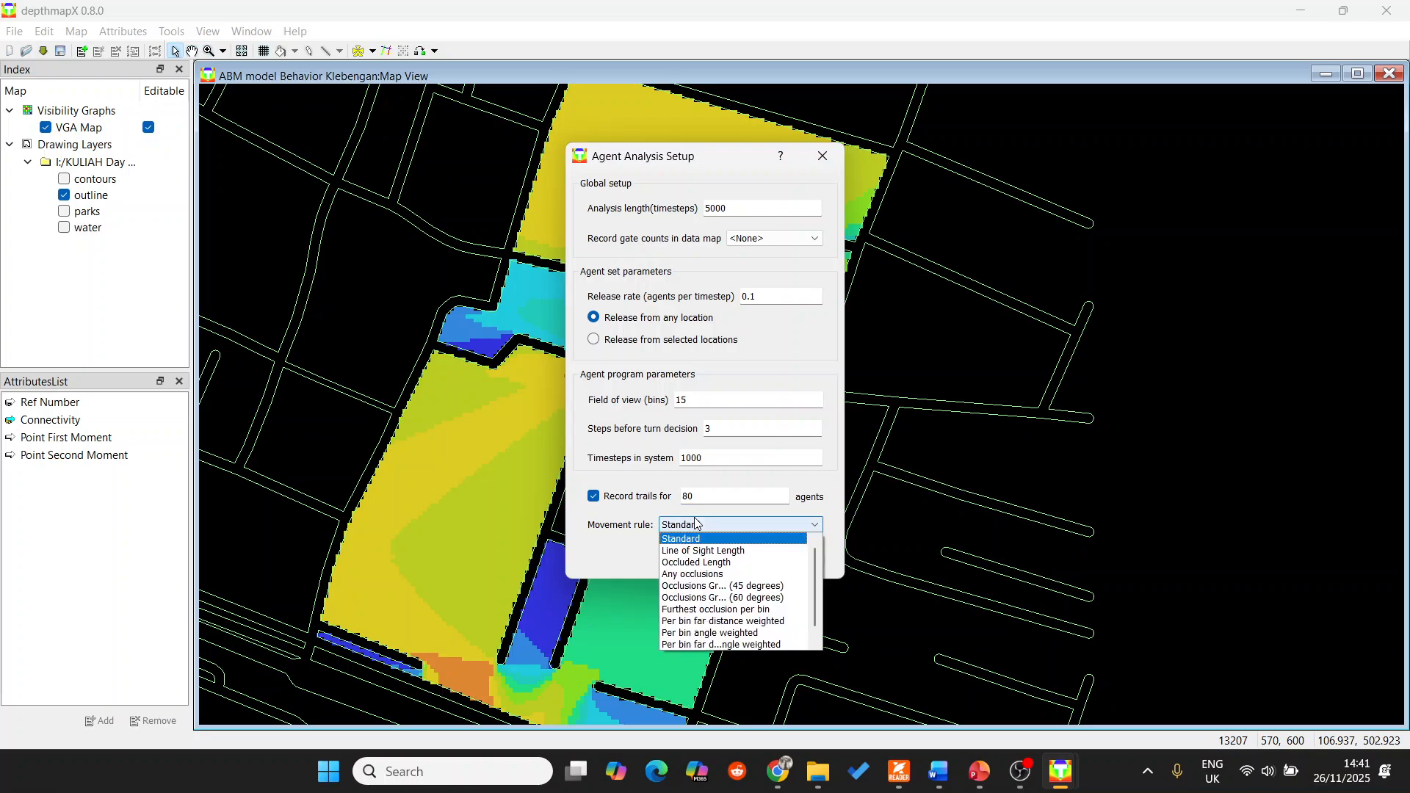
pyautogui.click(719, 551)
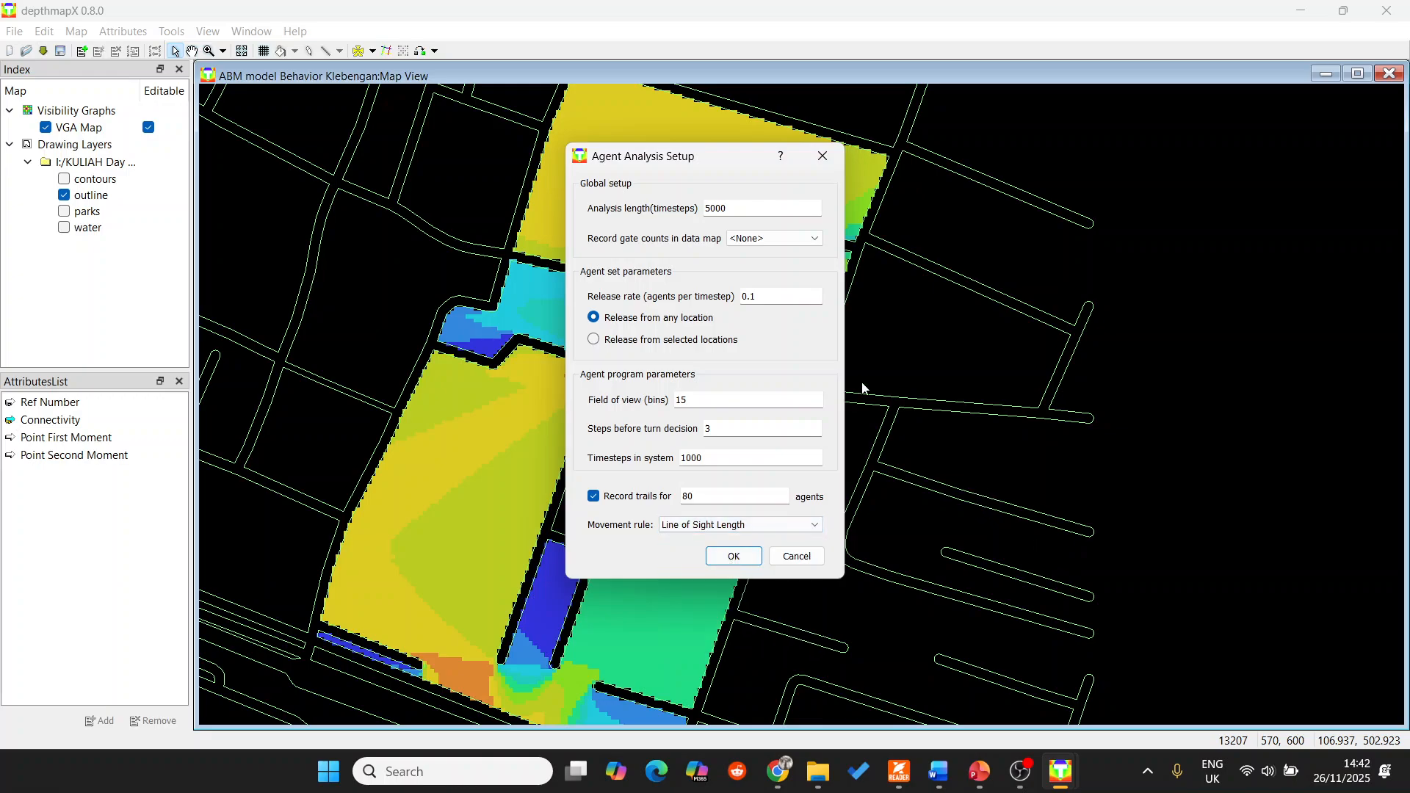
pyautogui.click(731, 557)
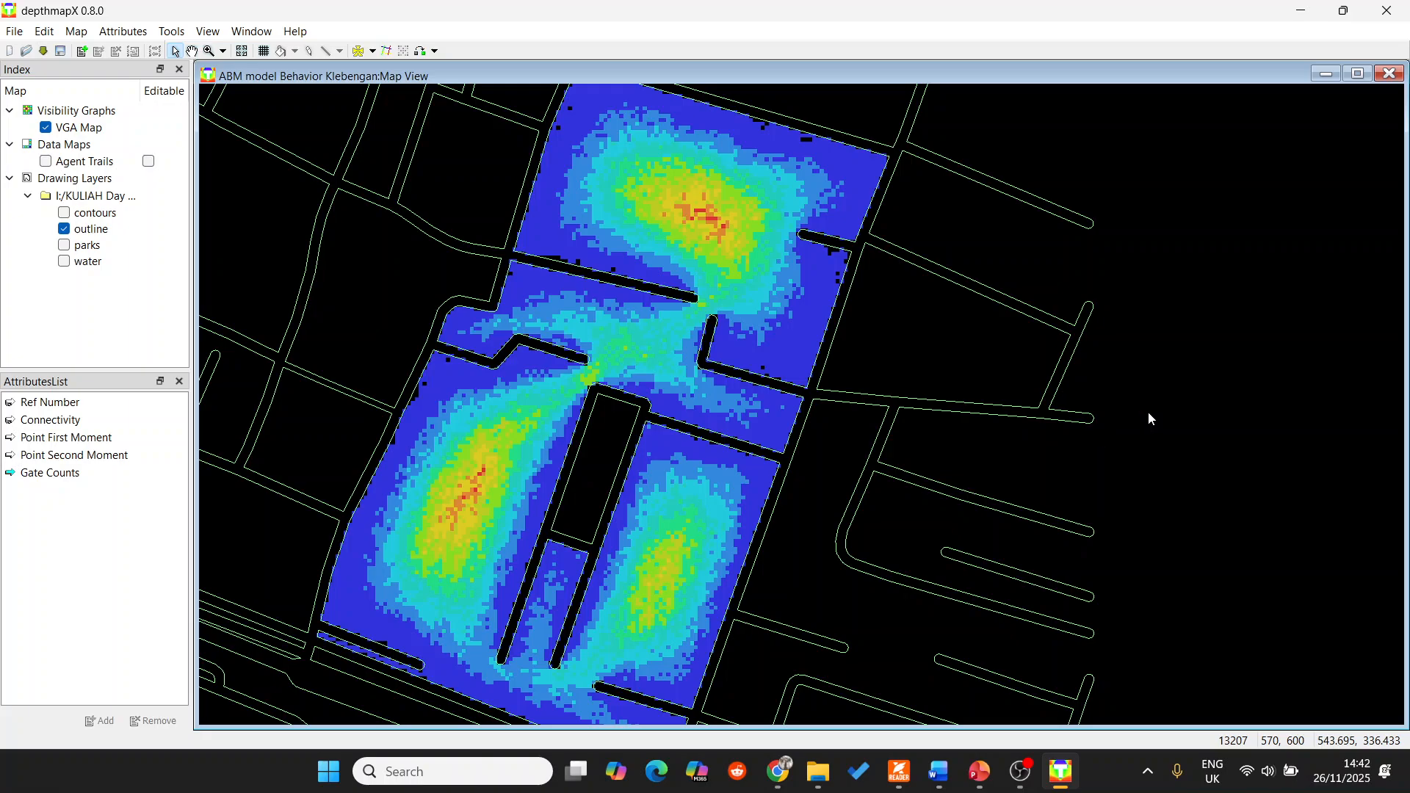
# Display the Agent Trails data map, hide it to view the gate counts, and display it again.
pyautogui.moveTo(769, 181)
pyautogui.click(49, 163)
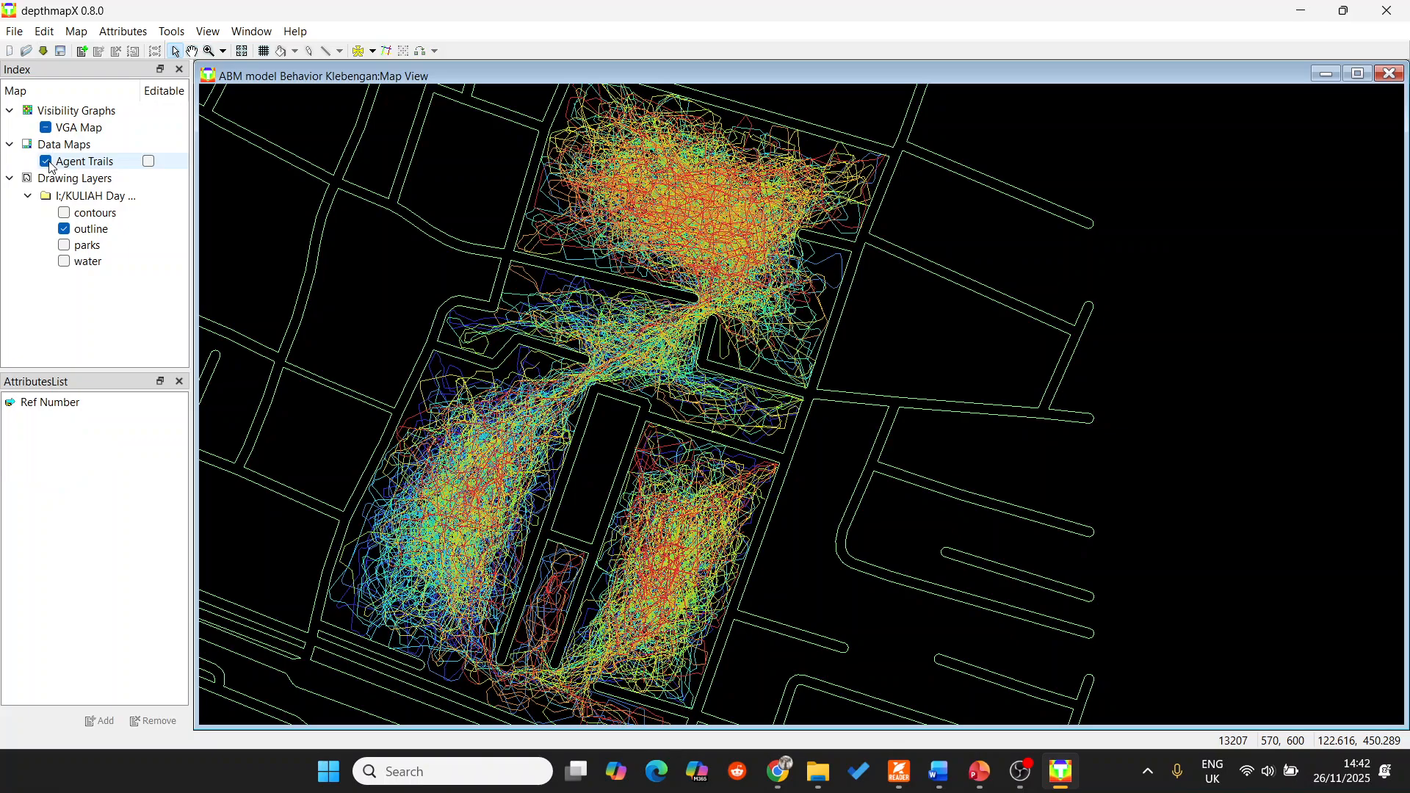
pyautogui.click(47, 162)
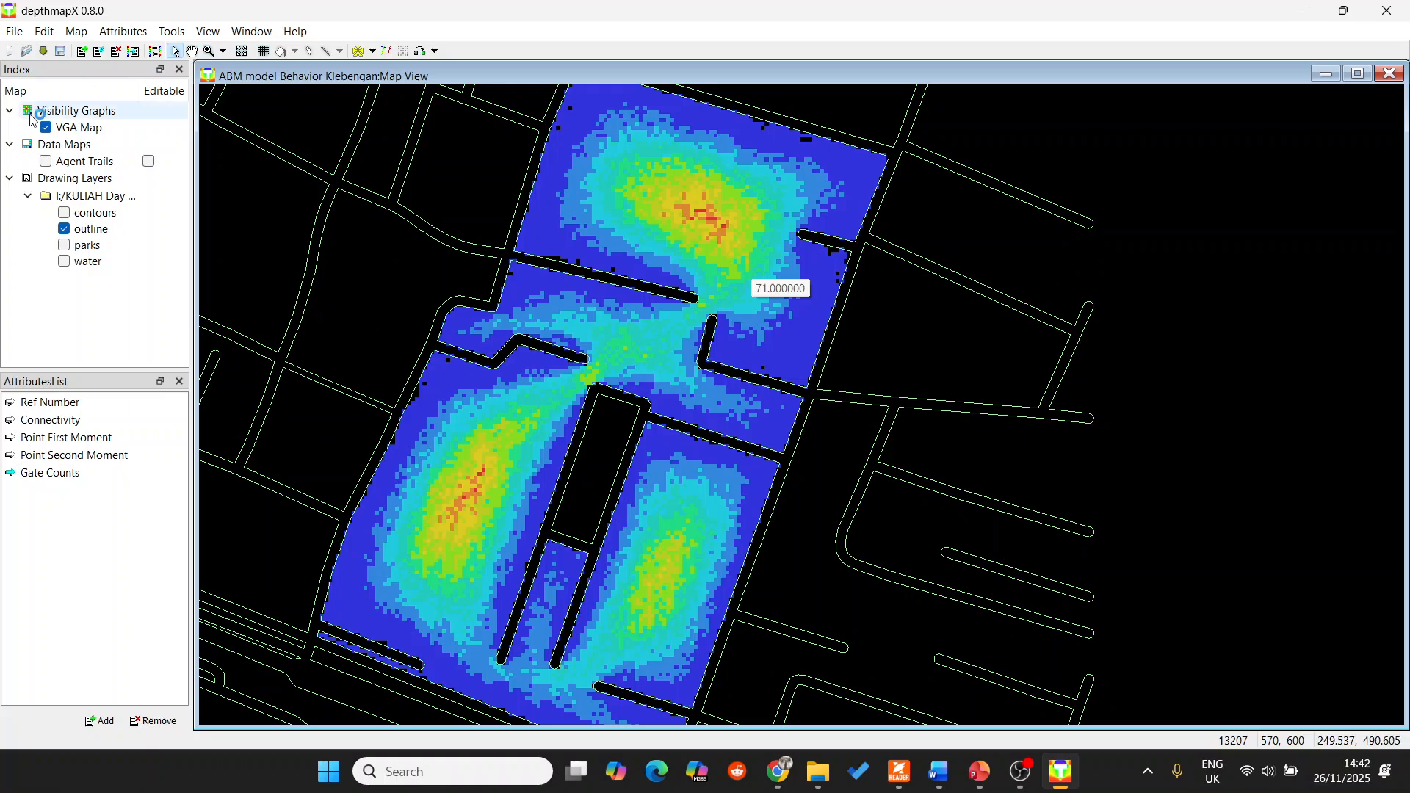
pyautogui.click(46, 163)
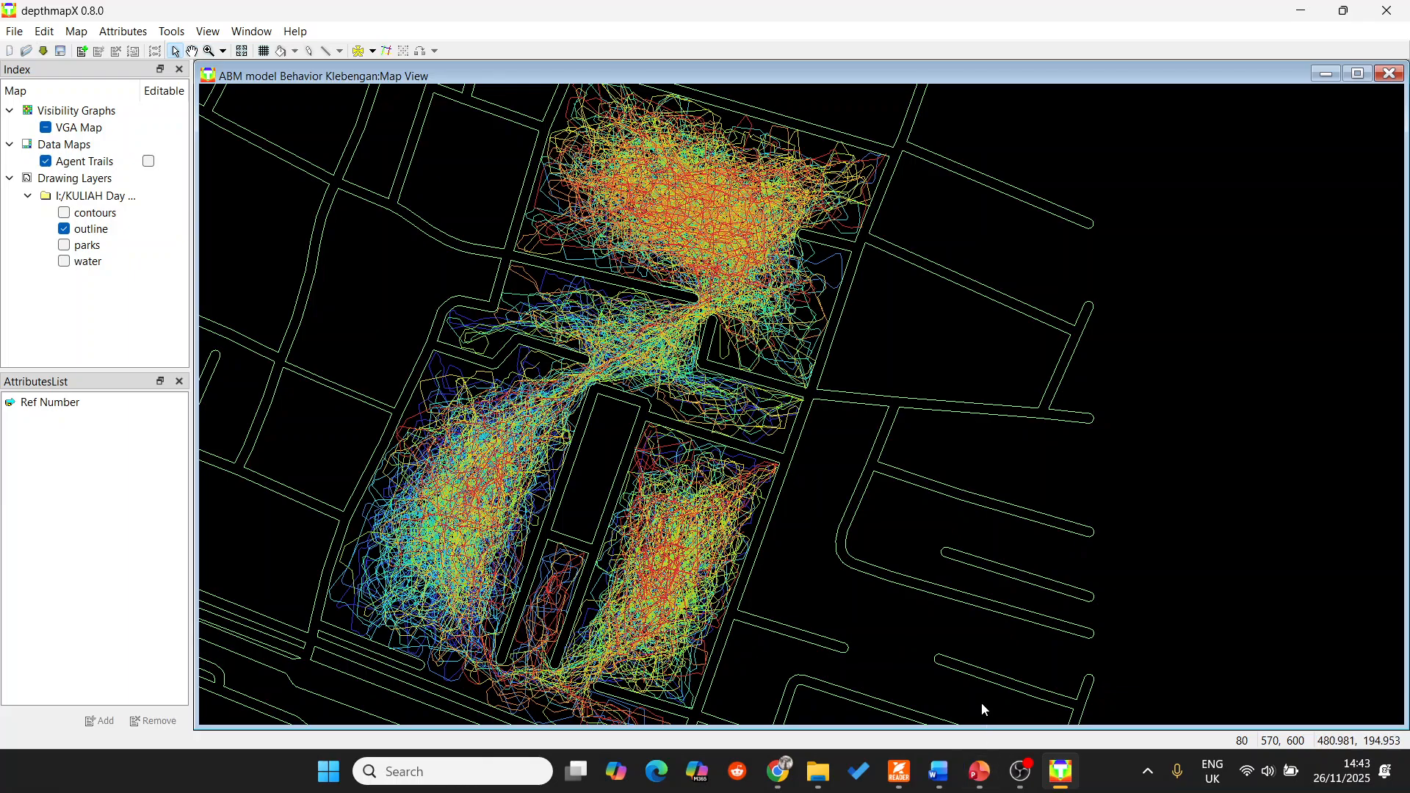
pyautogui.click(1023, 777)
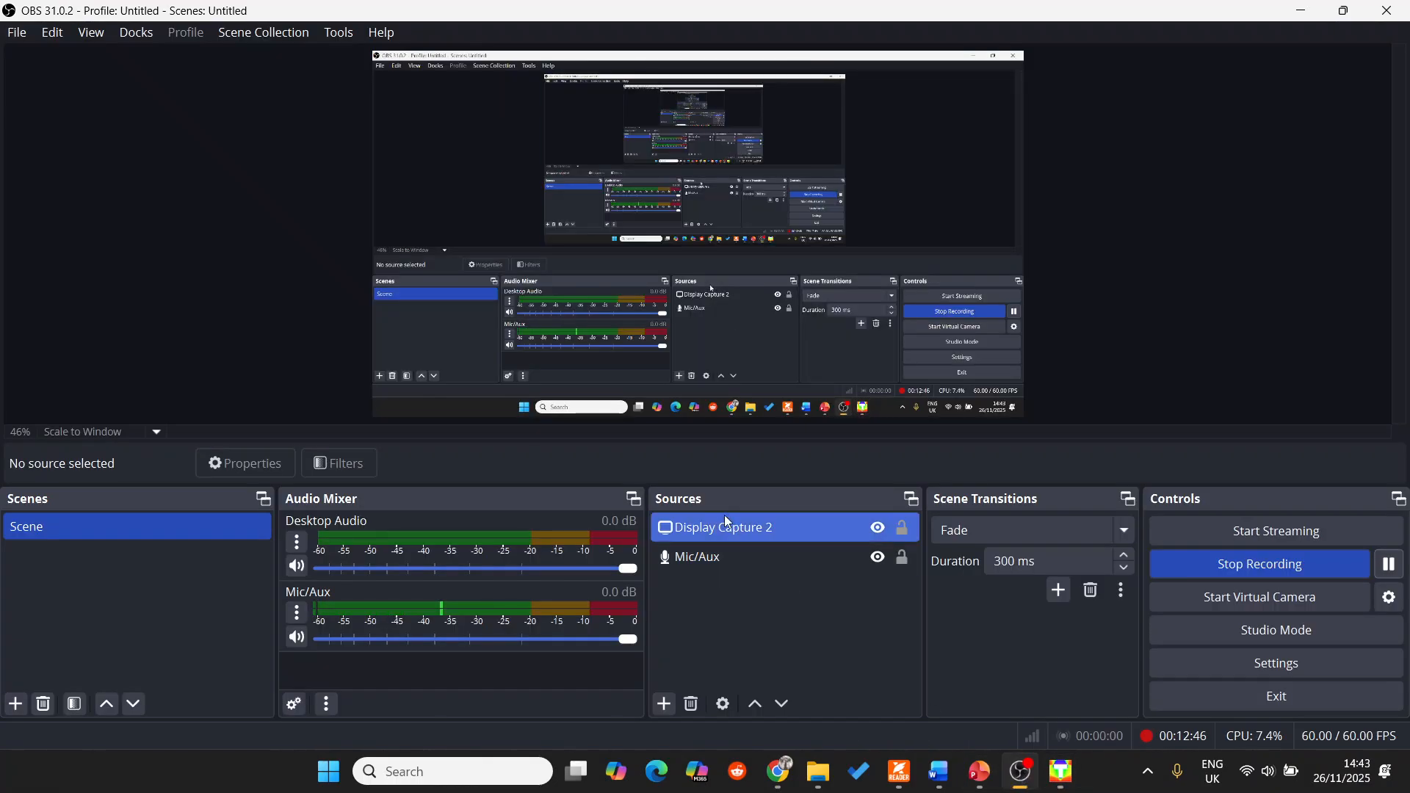